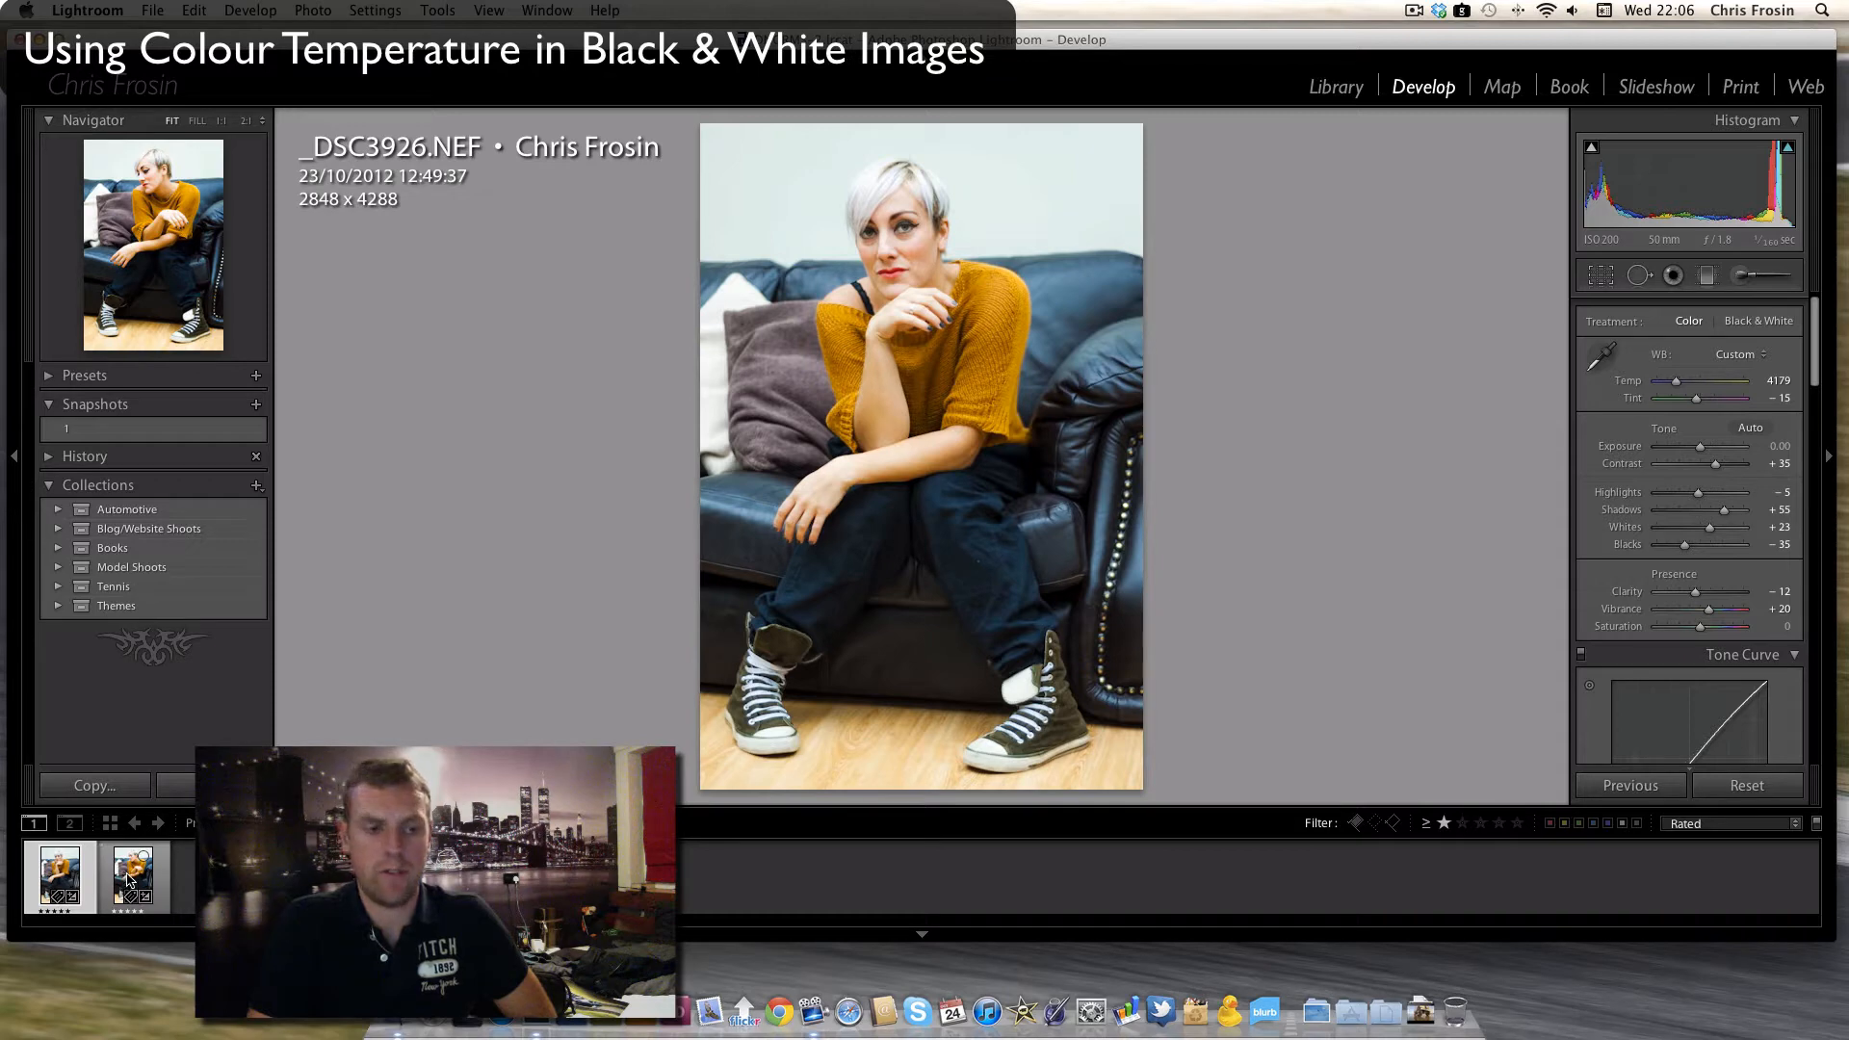
- Save the colour version of the first filmstrip photo as a snapshot named 2
left_click(128, 876)
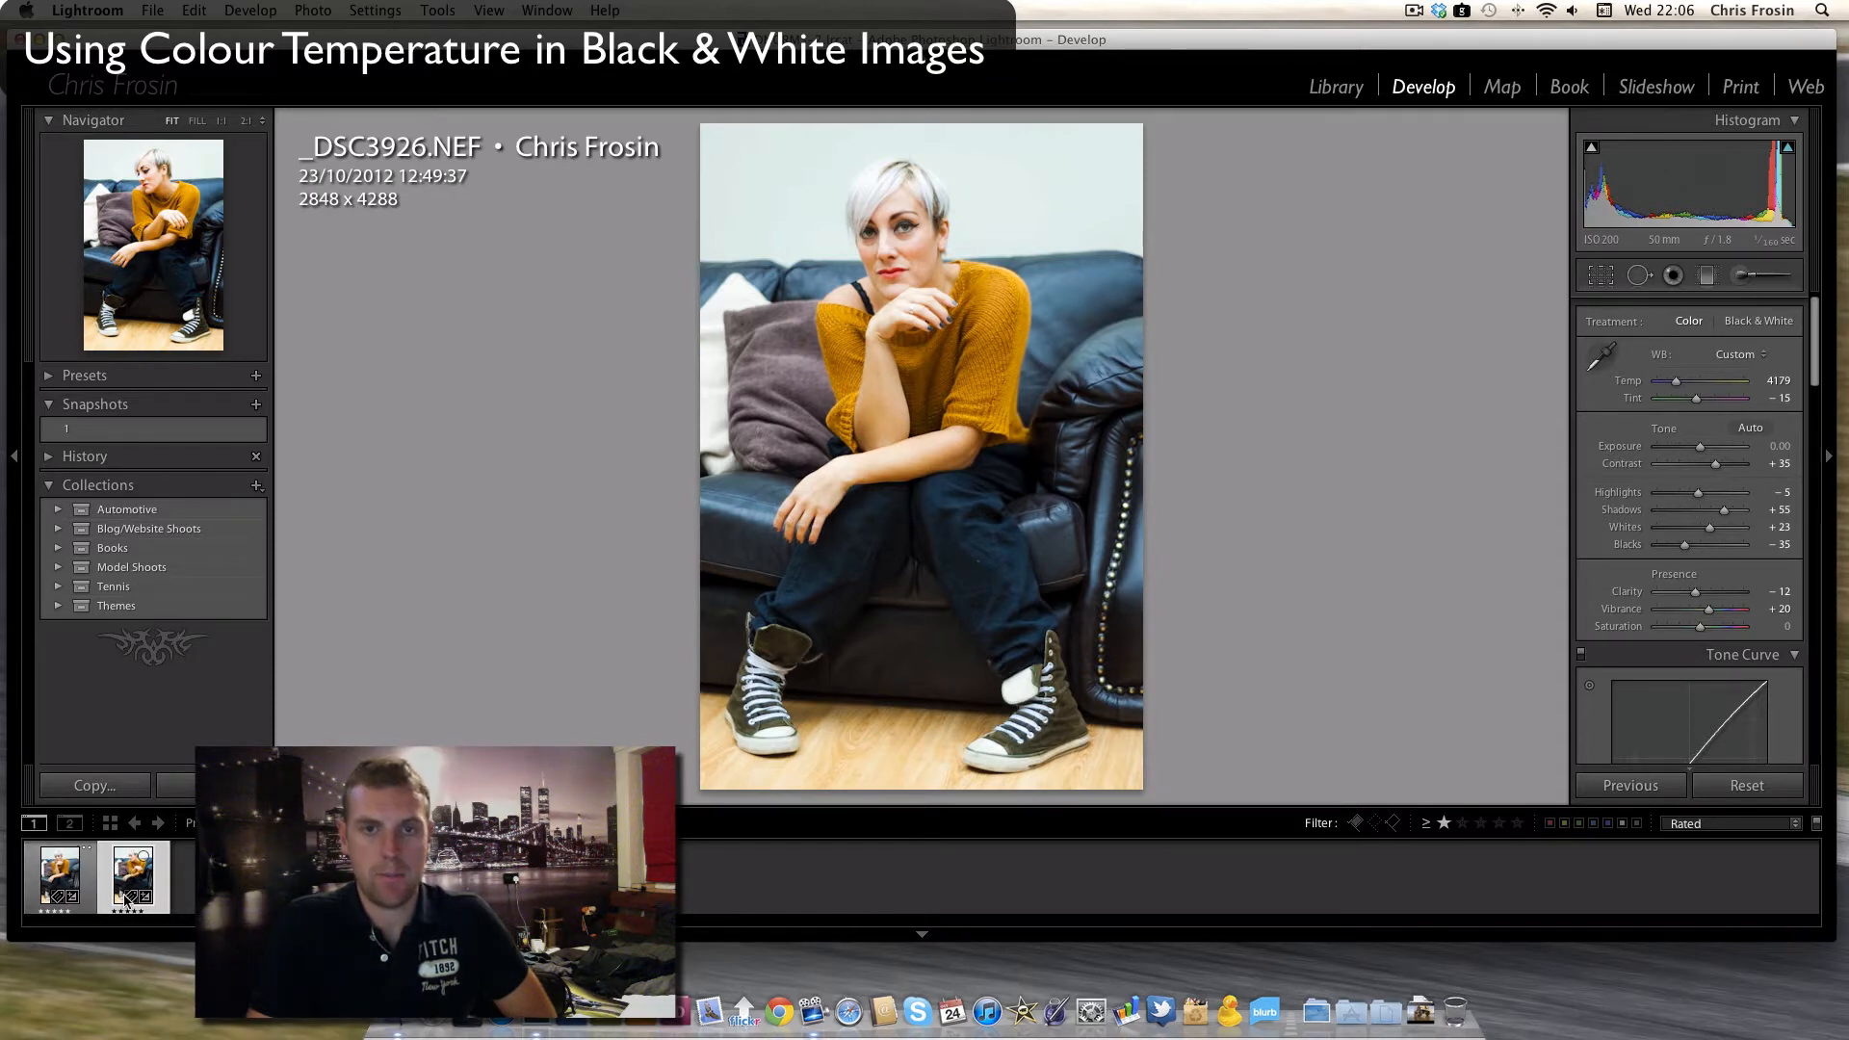
left_click(53, 871)
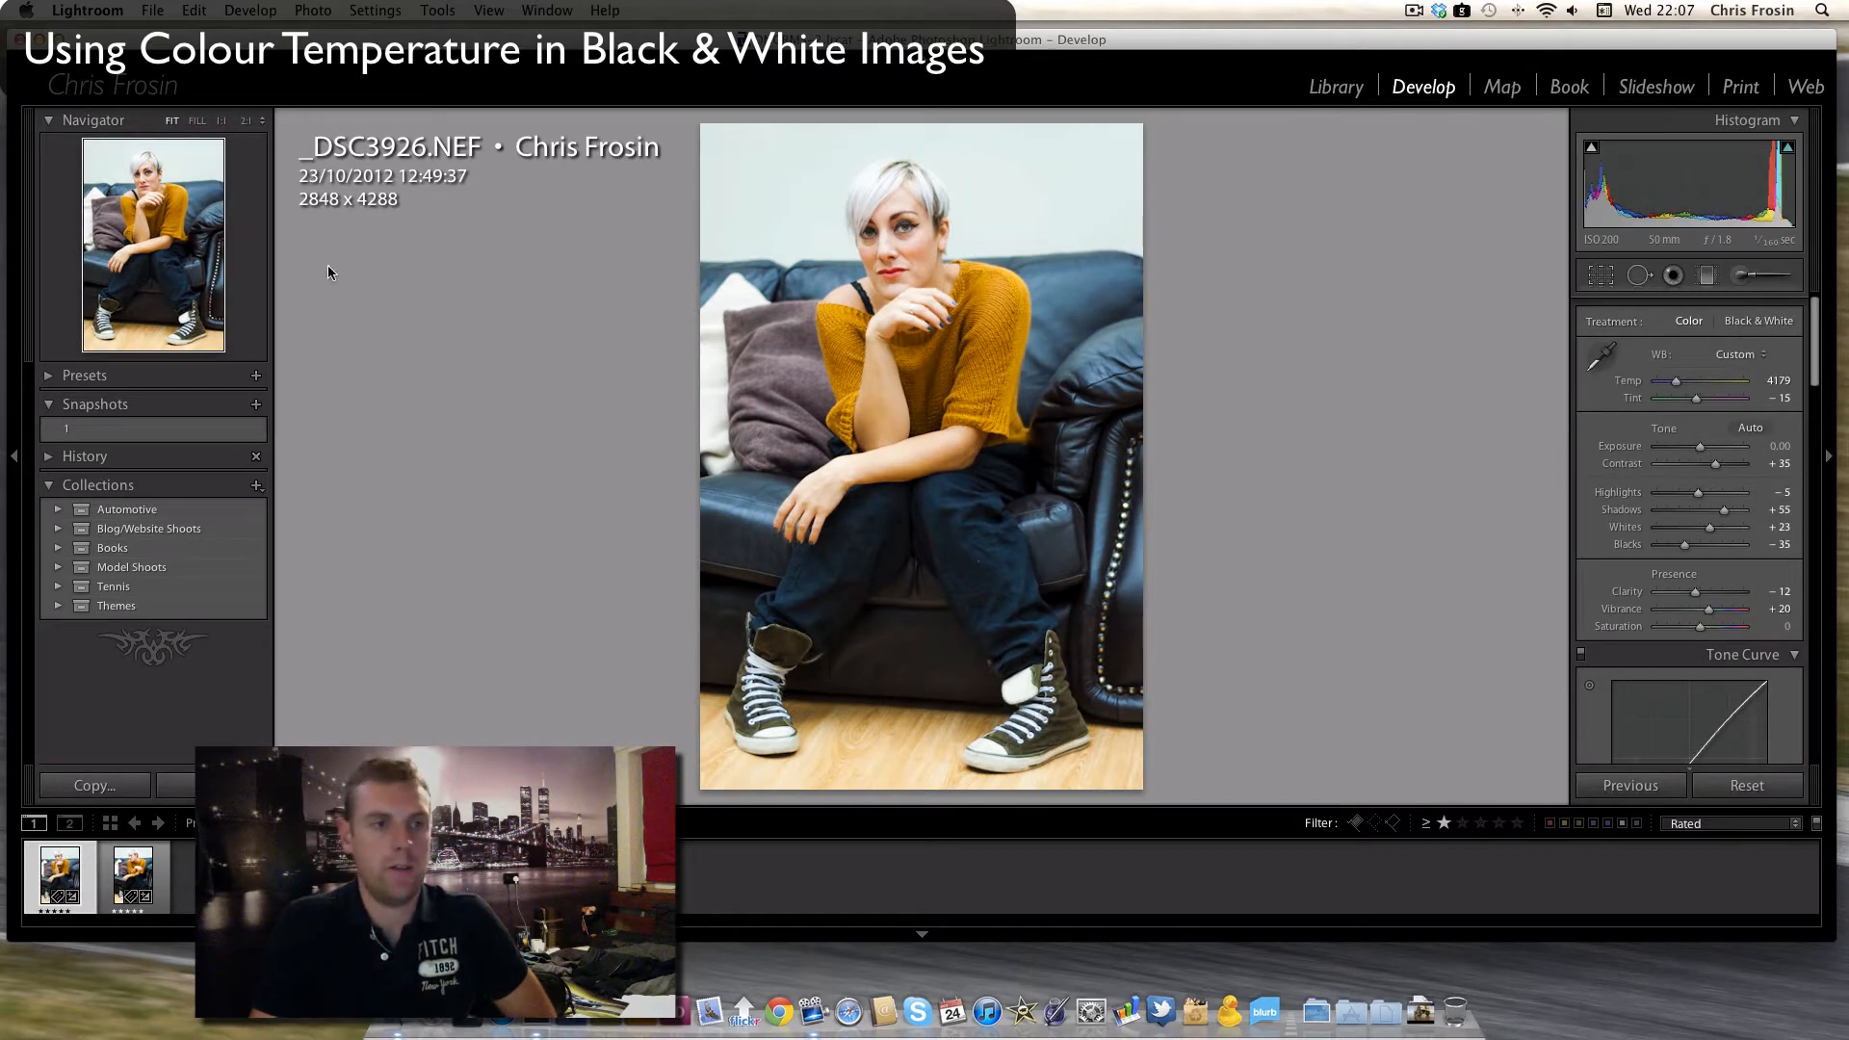
left_click(256, 404)
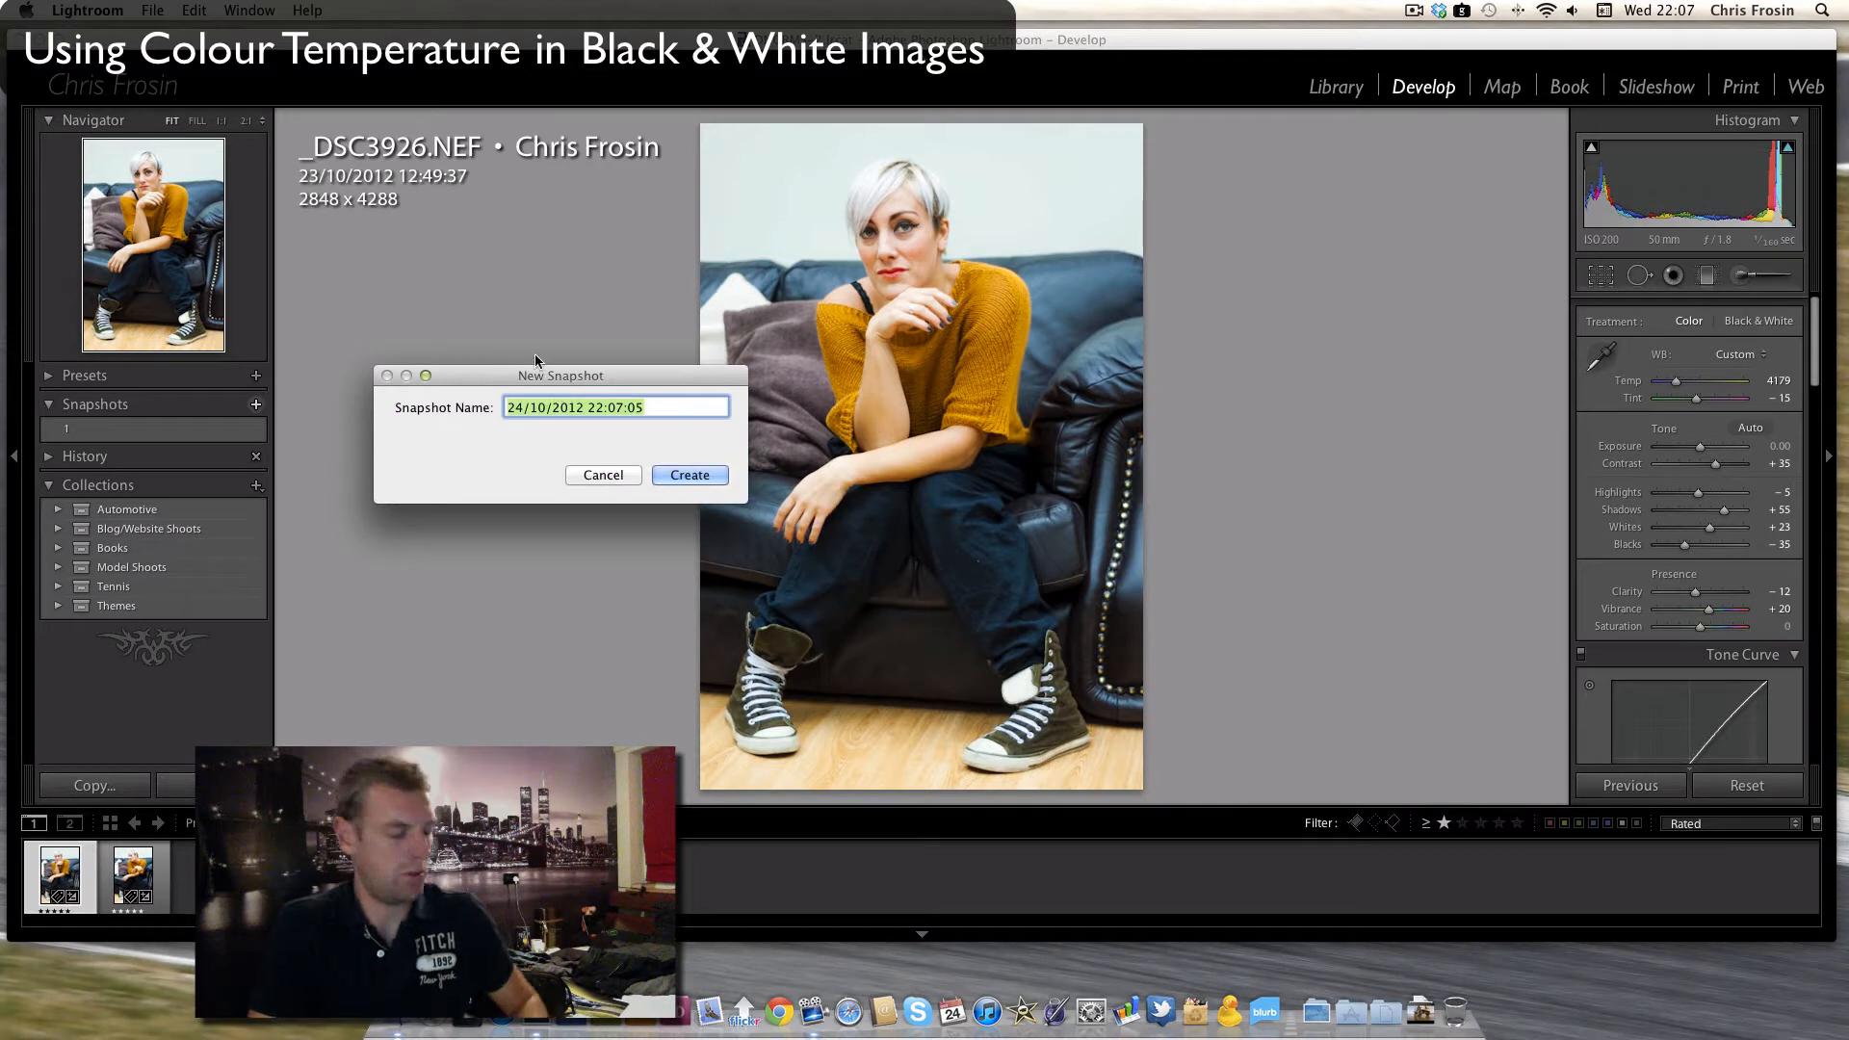
type("2")
key("Return")
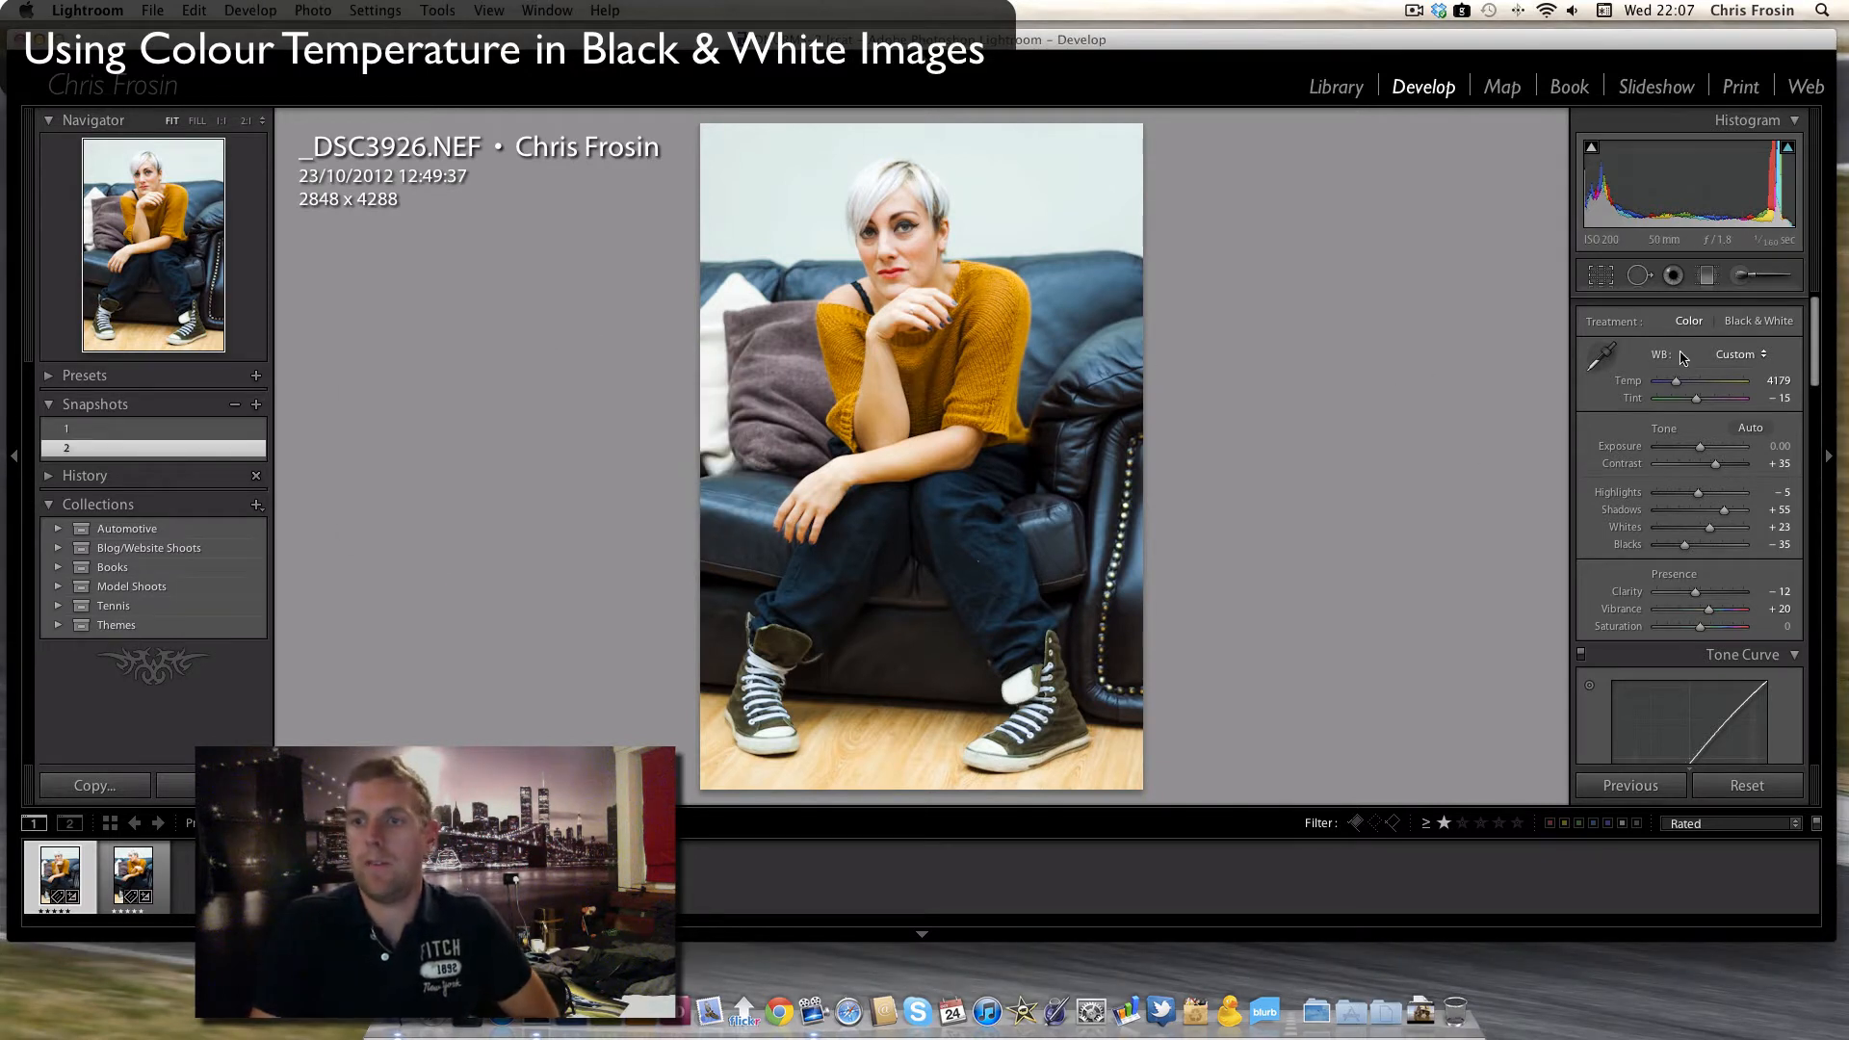
- Convert the photo to black and white and set Contrast to +42, Whites to +41 and Blacks to -63
left_click(1758, 320)
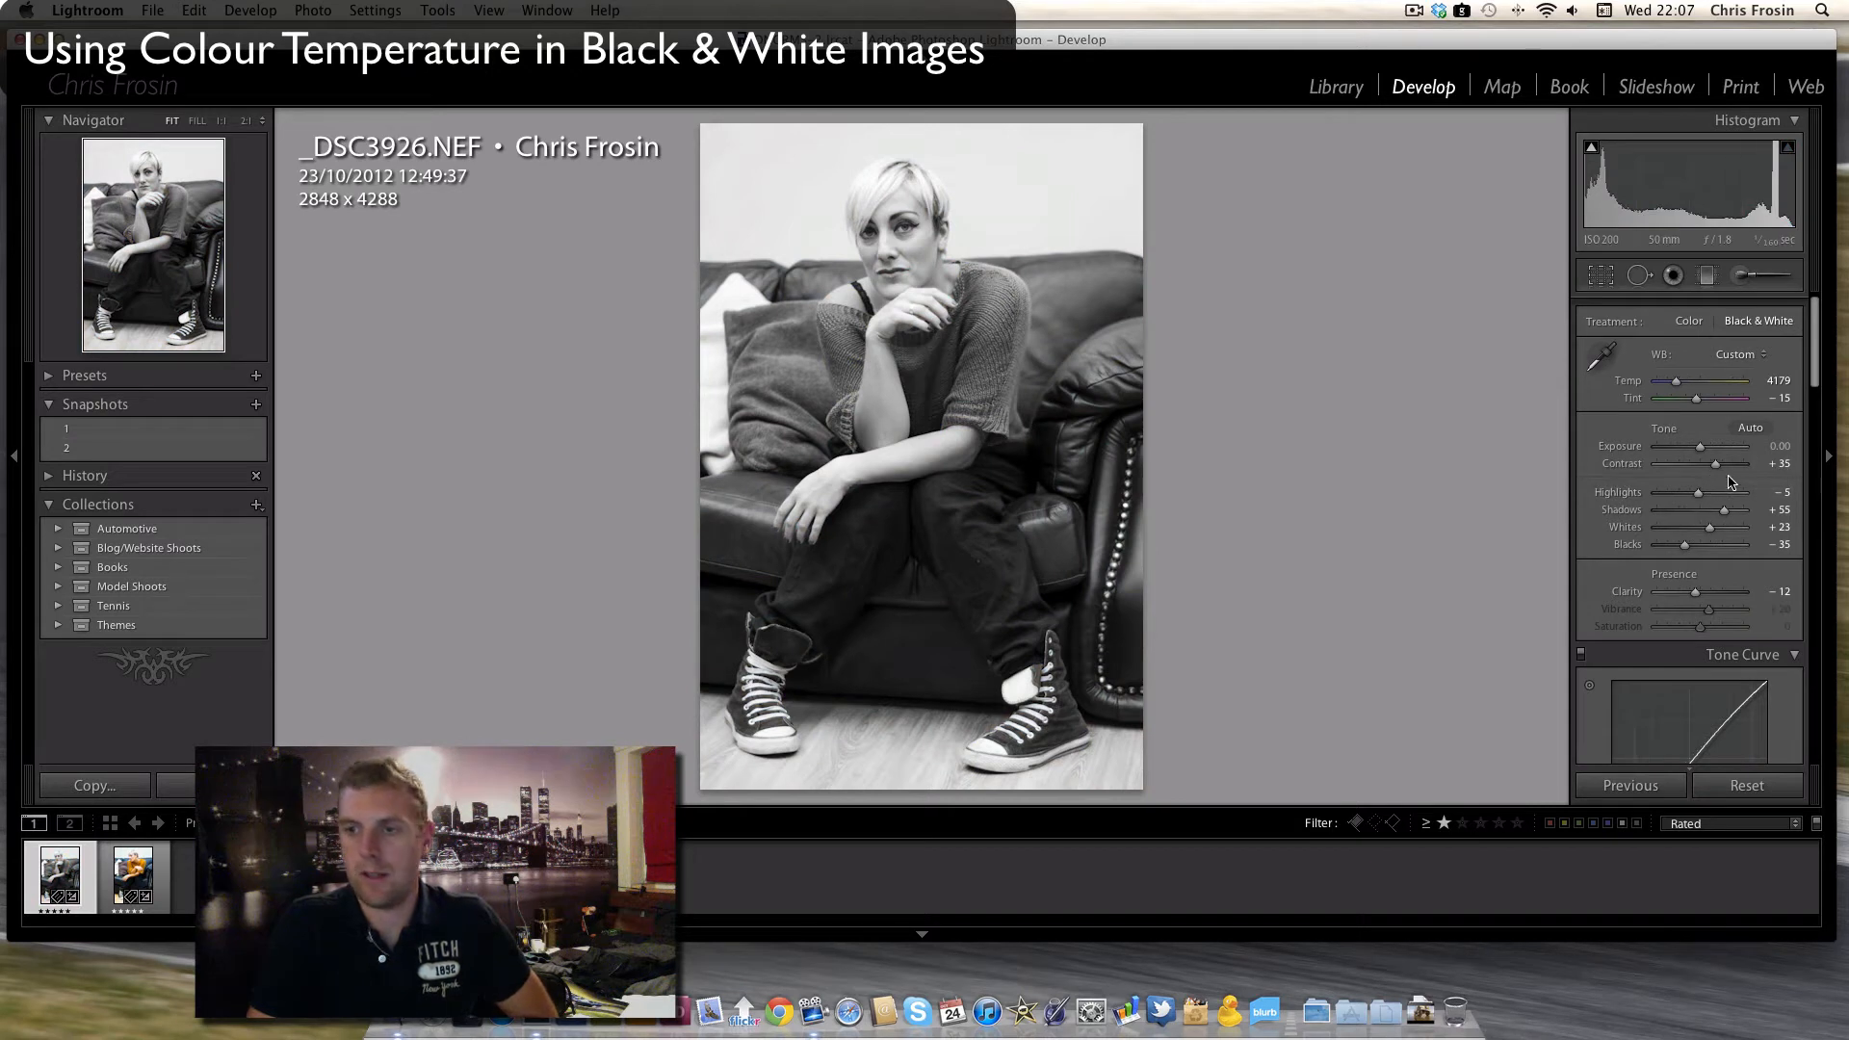
left_click_drag(1719, 469, 1722, 469)
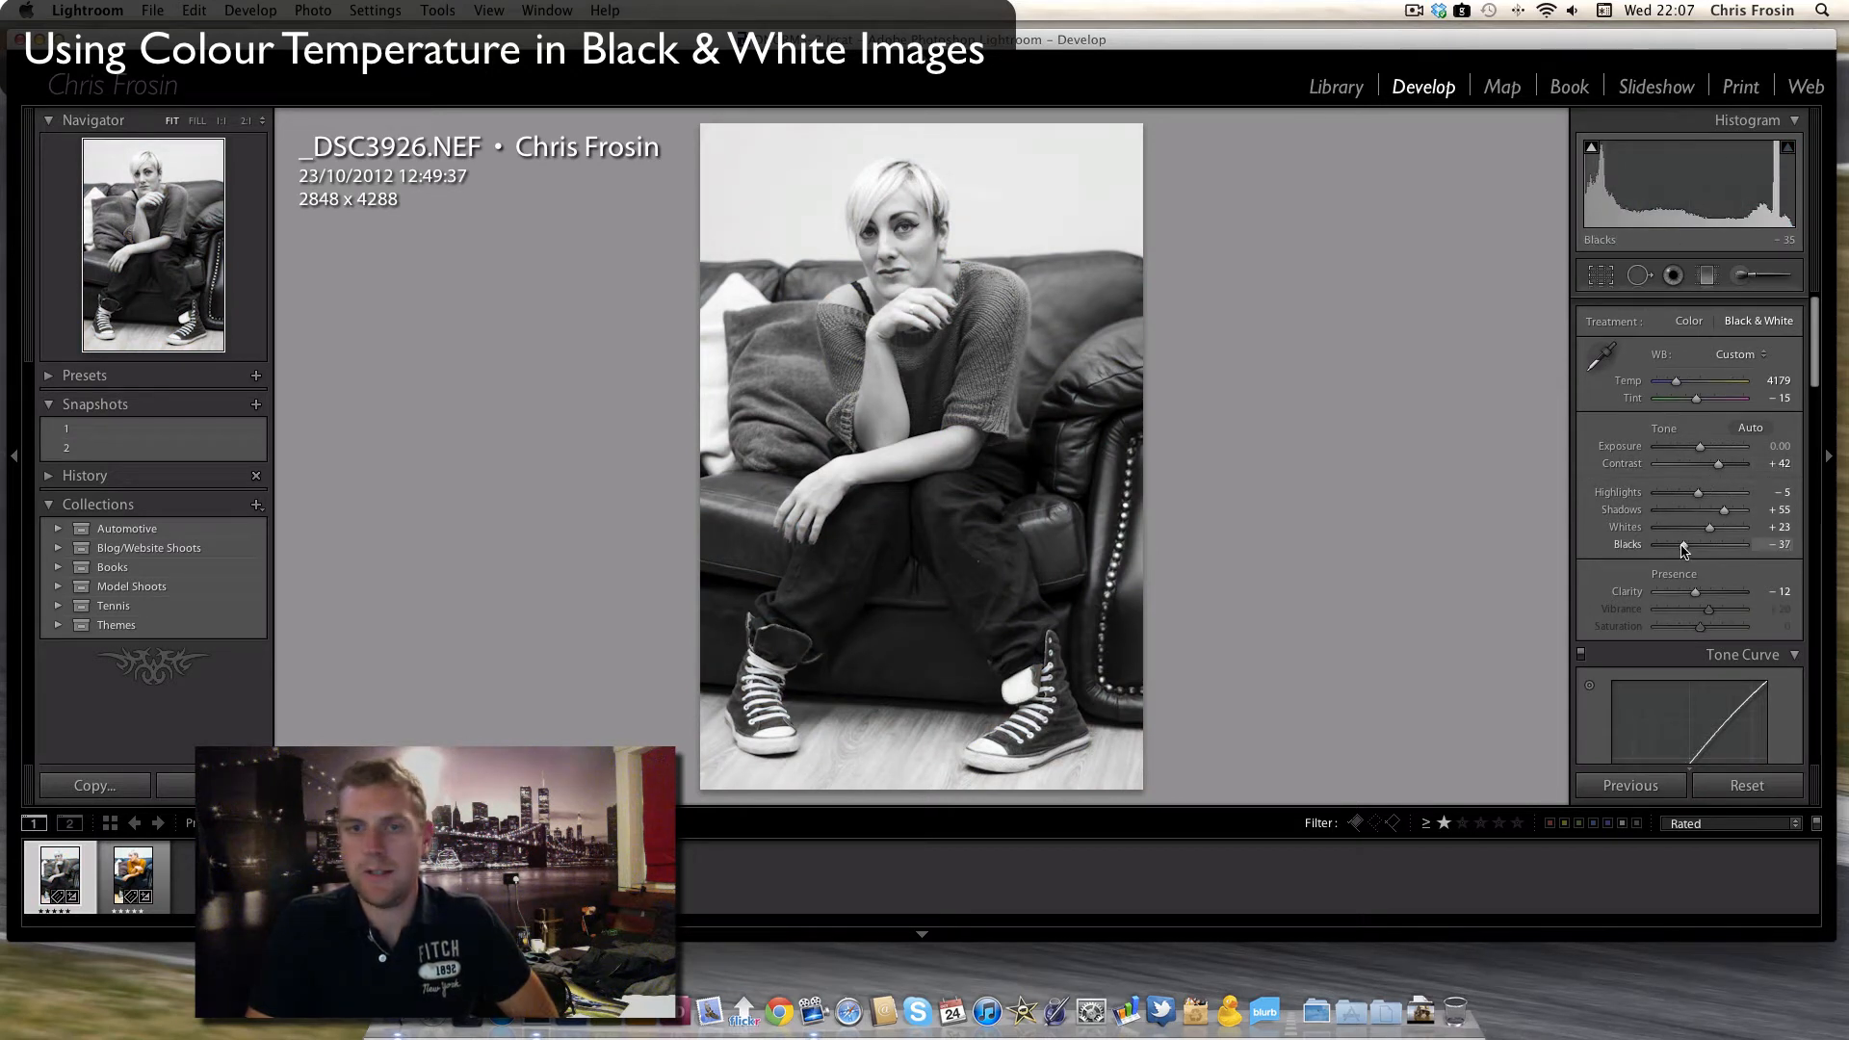
left_click_drag(1681, 545, 1717, 528)
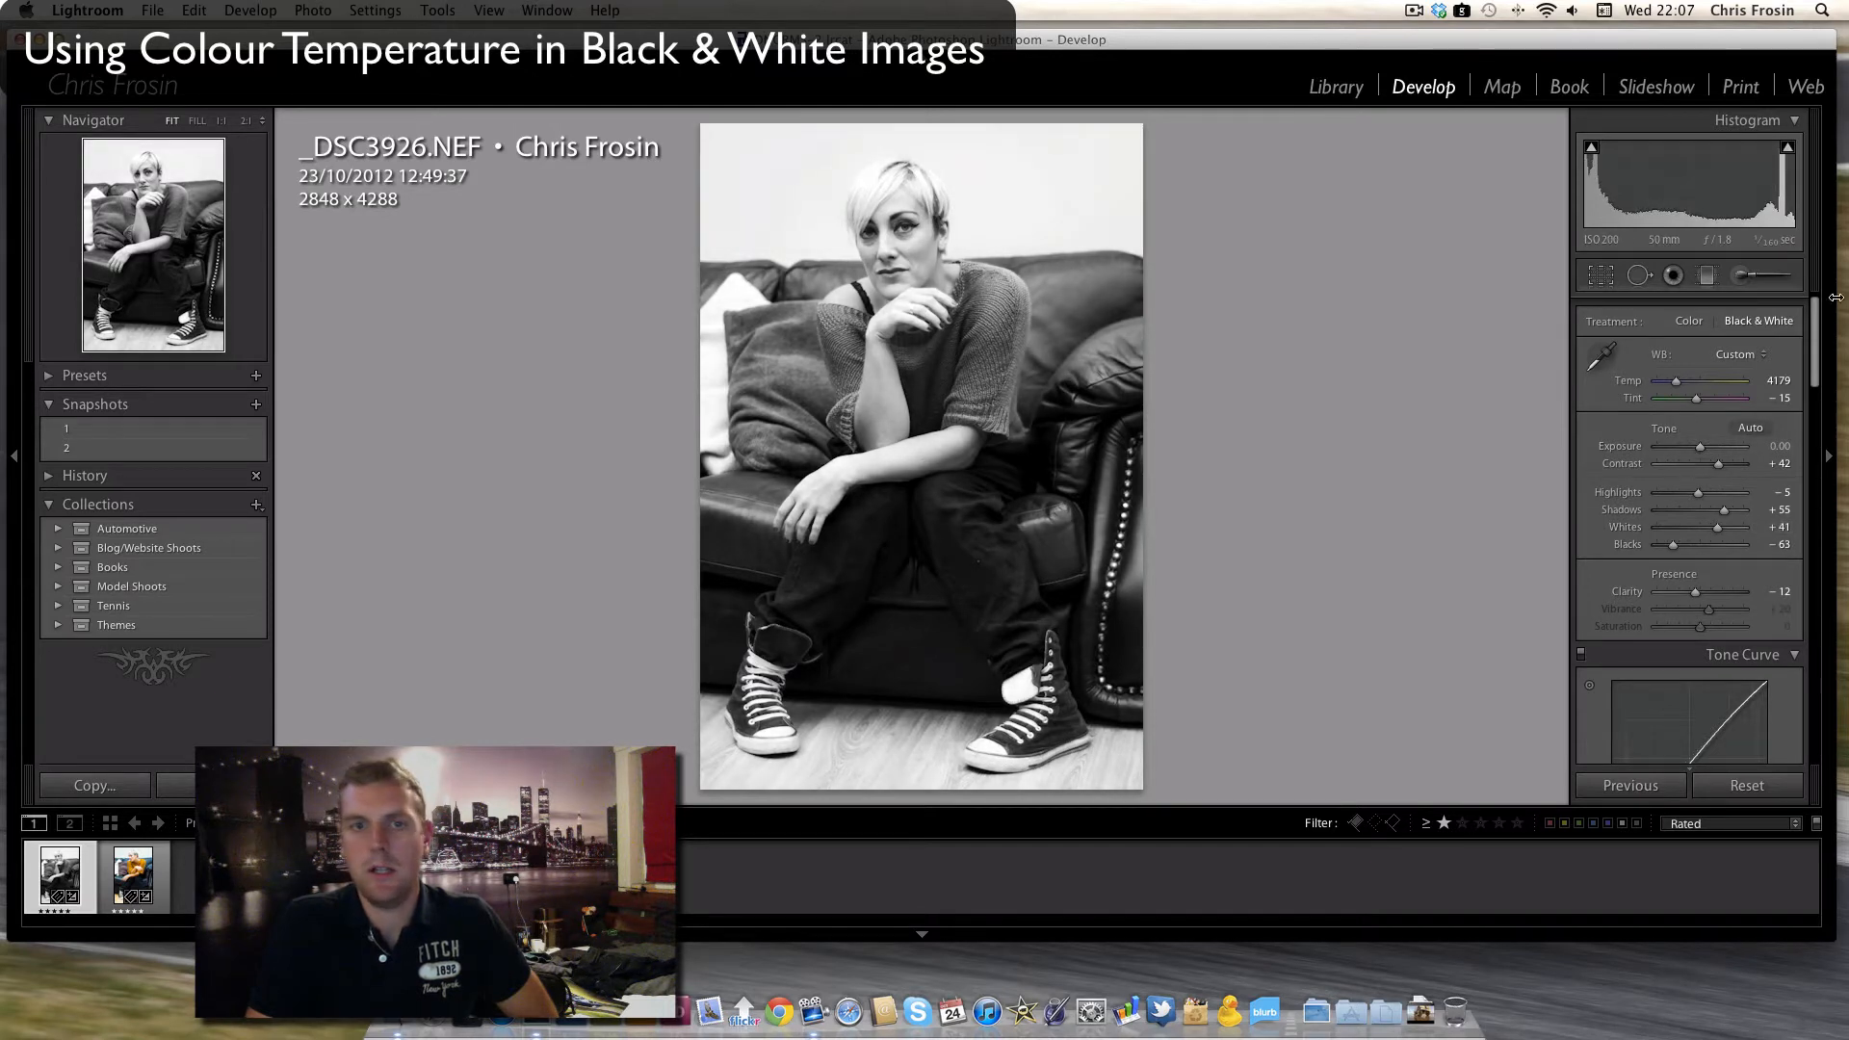
- Set the tone curve's point curve to Strong Contrast and its Shadows region to +17
scroll(1695, 592, "down", 10)
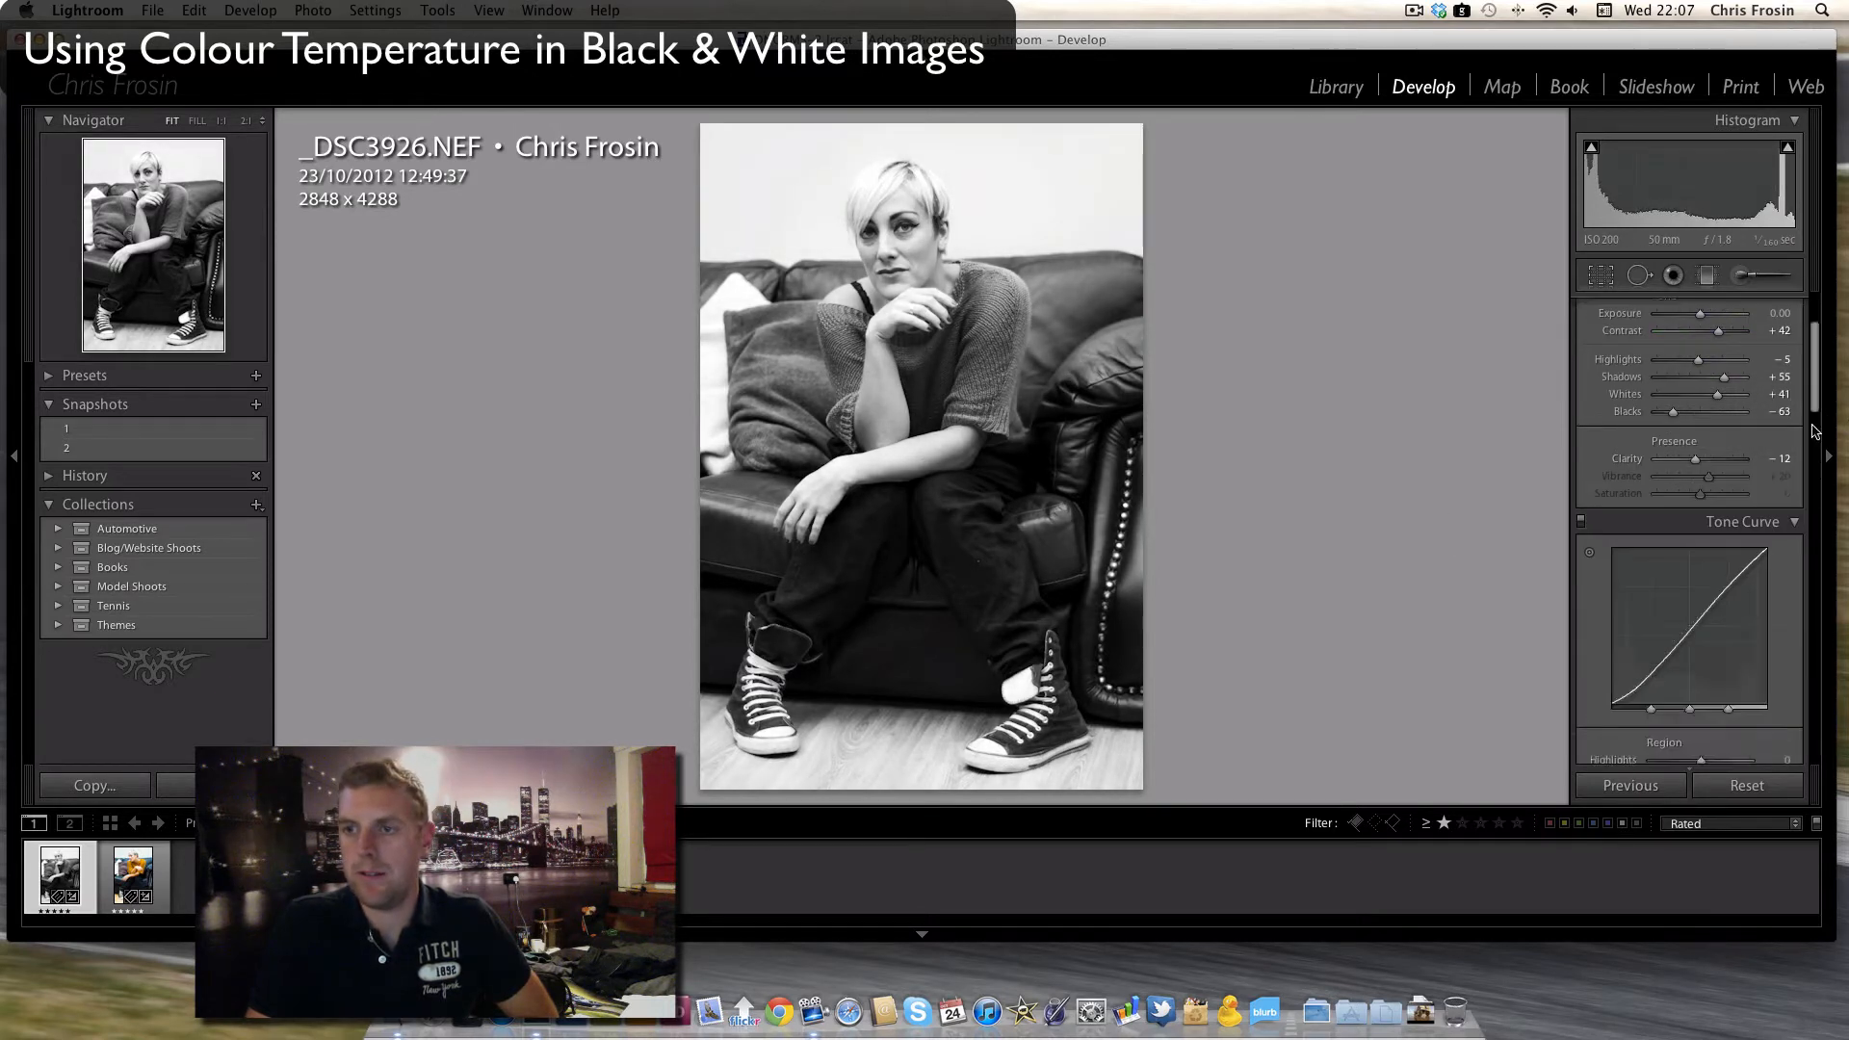
left_click(1700, 391)
left_click(1702, 408)
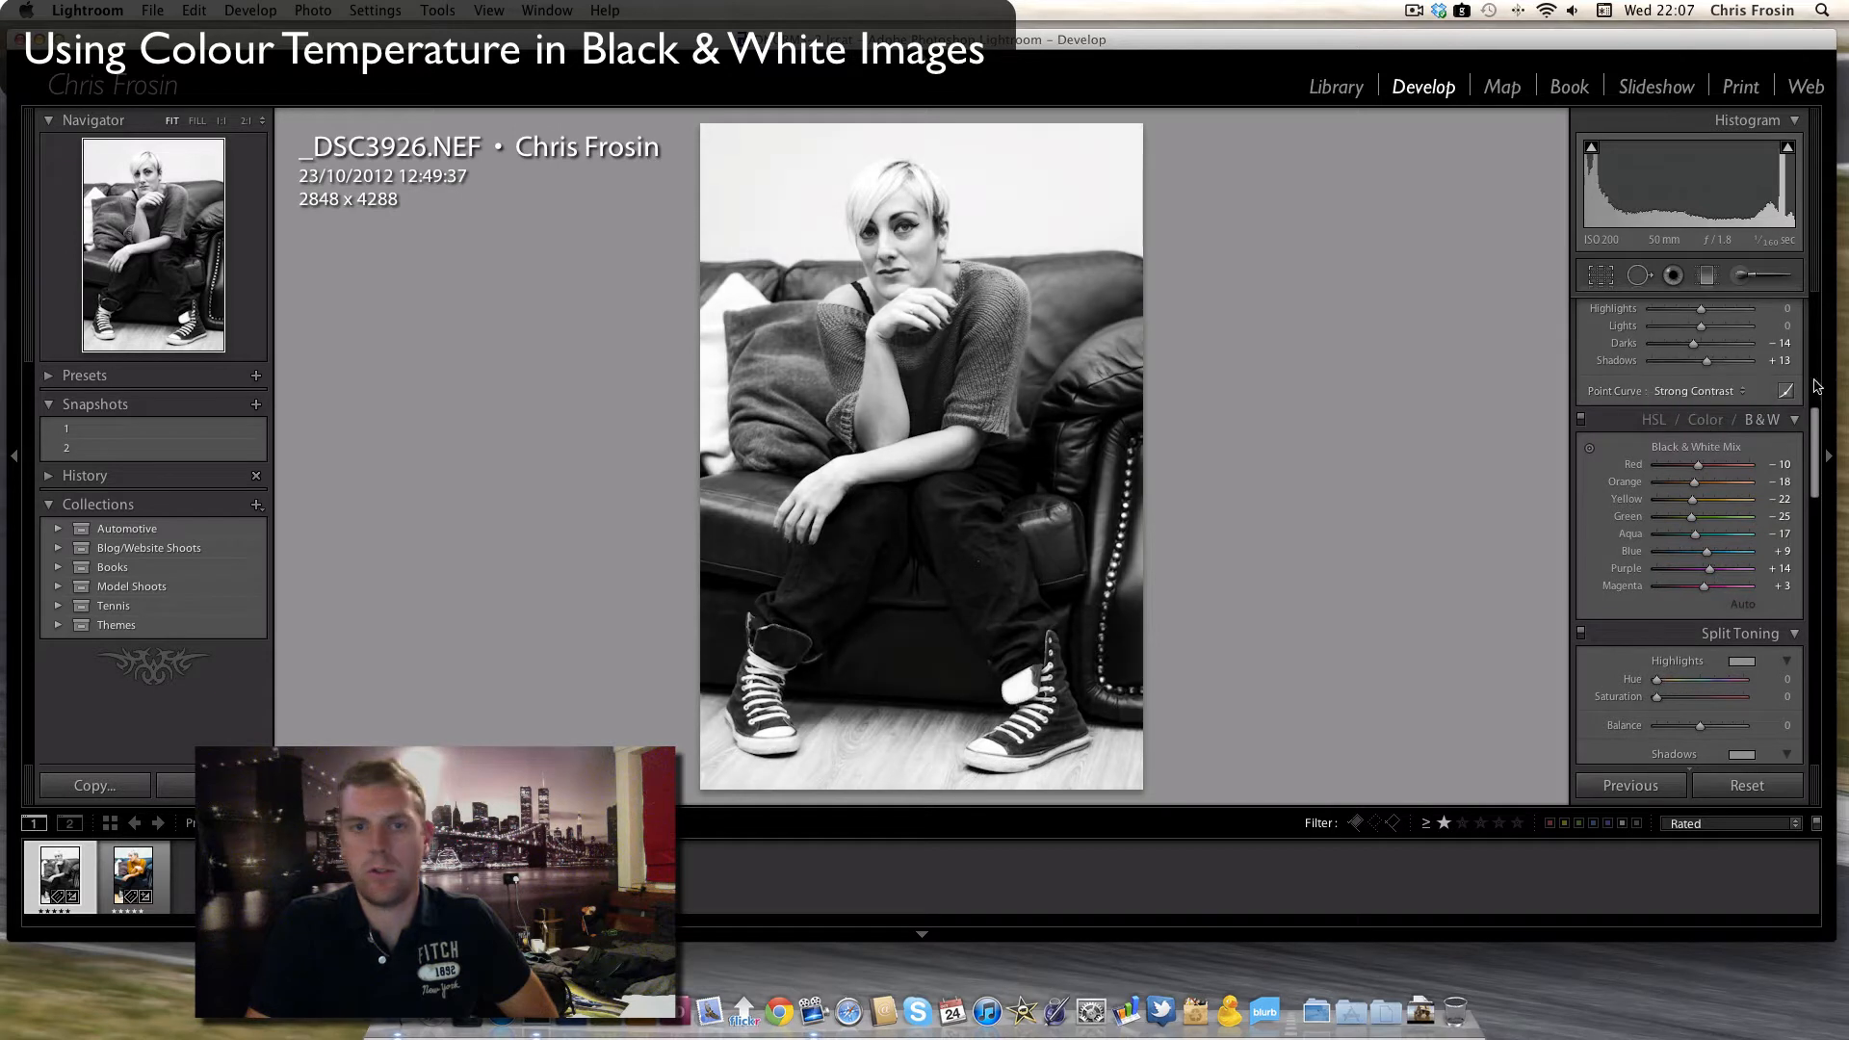
scroll(1704, 597, "up", 5)
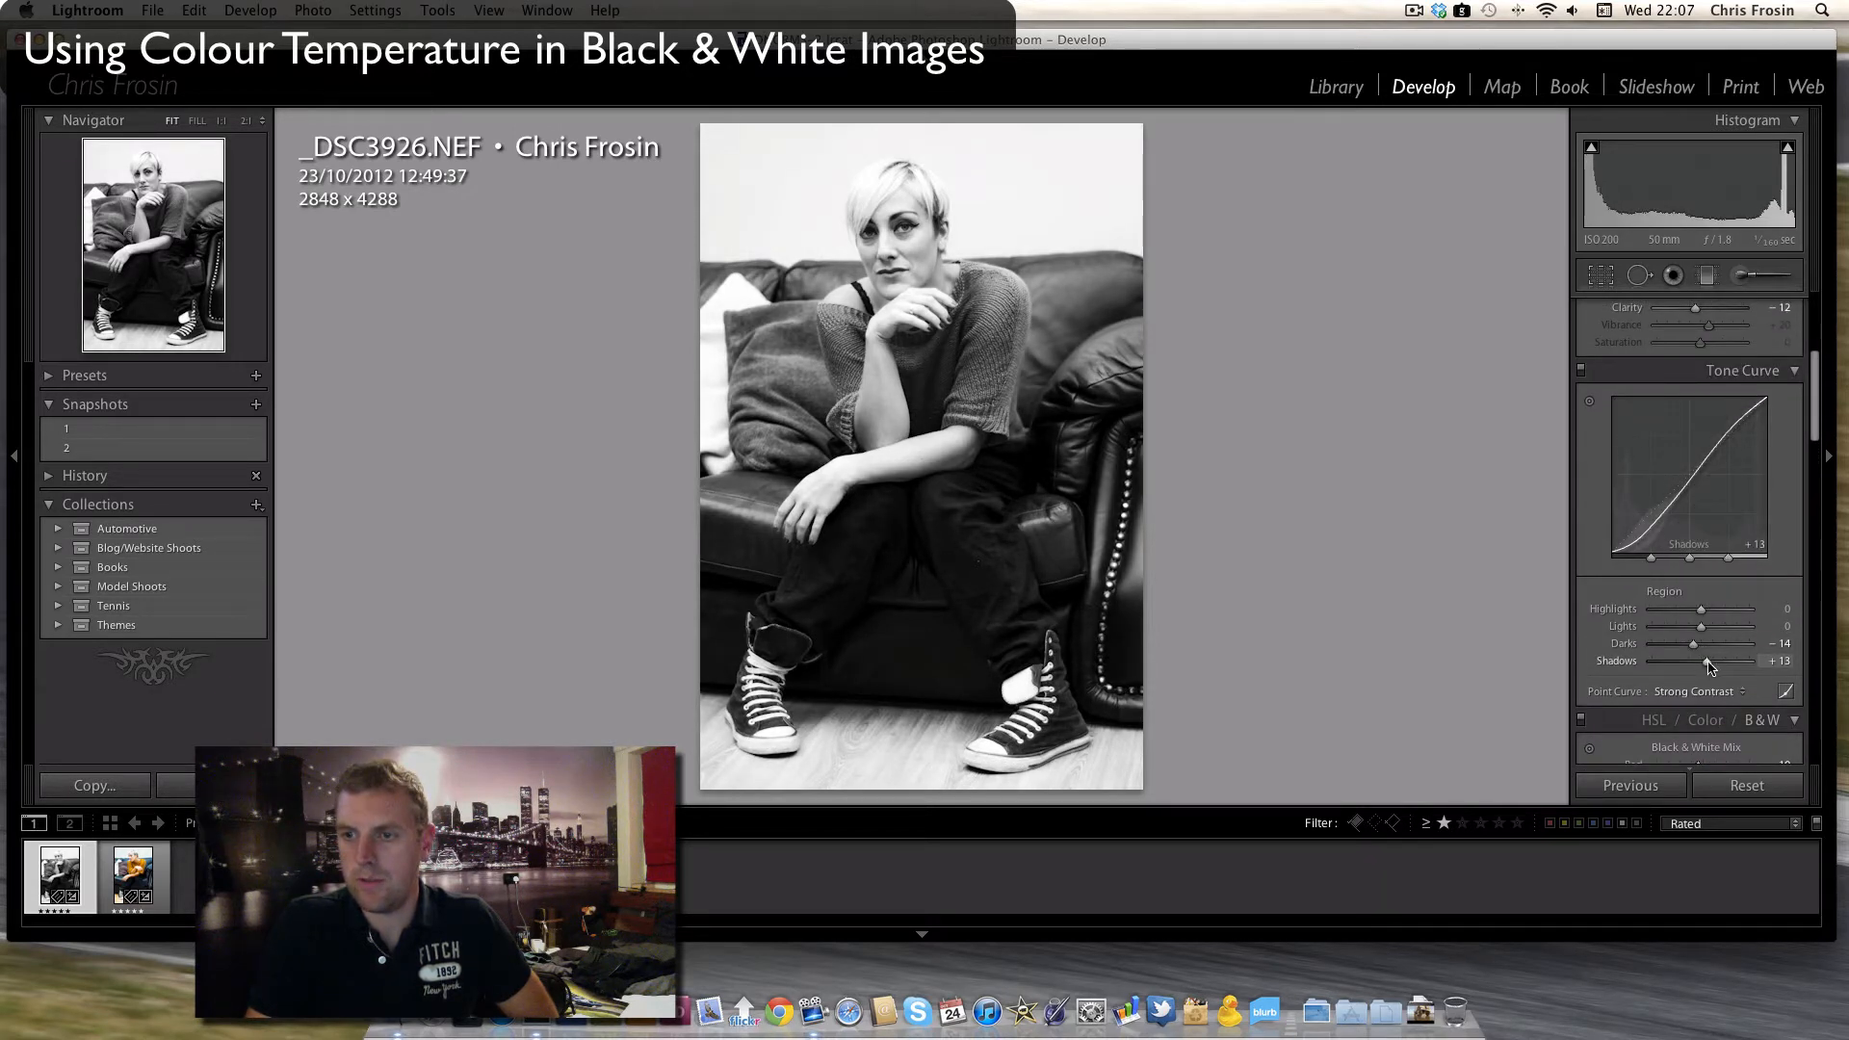
left_click_drag(1711, 664, 1707, 665)
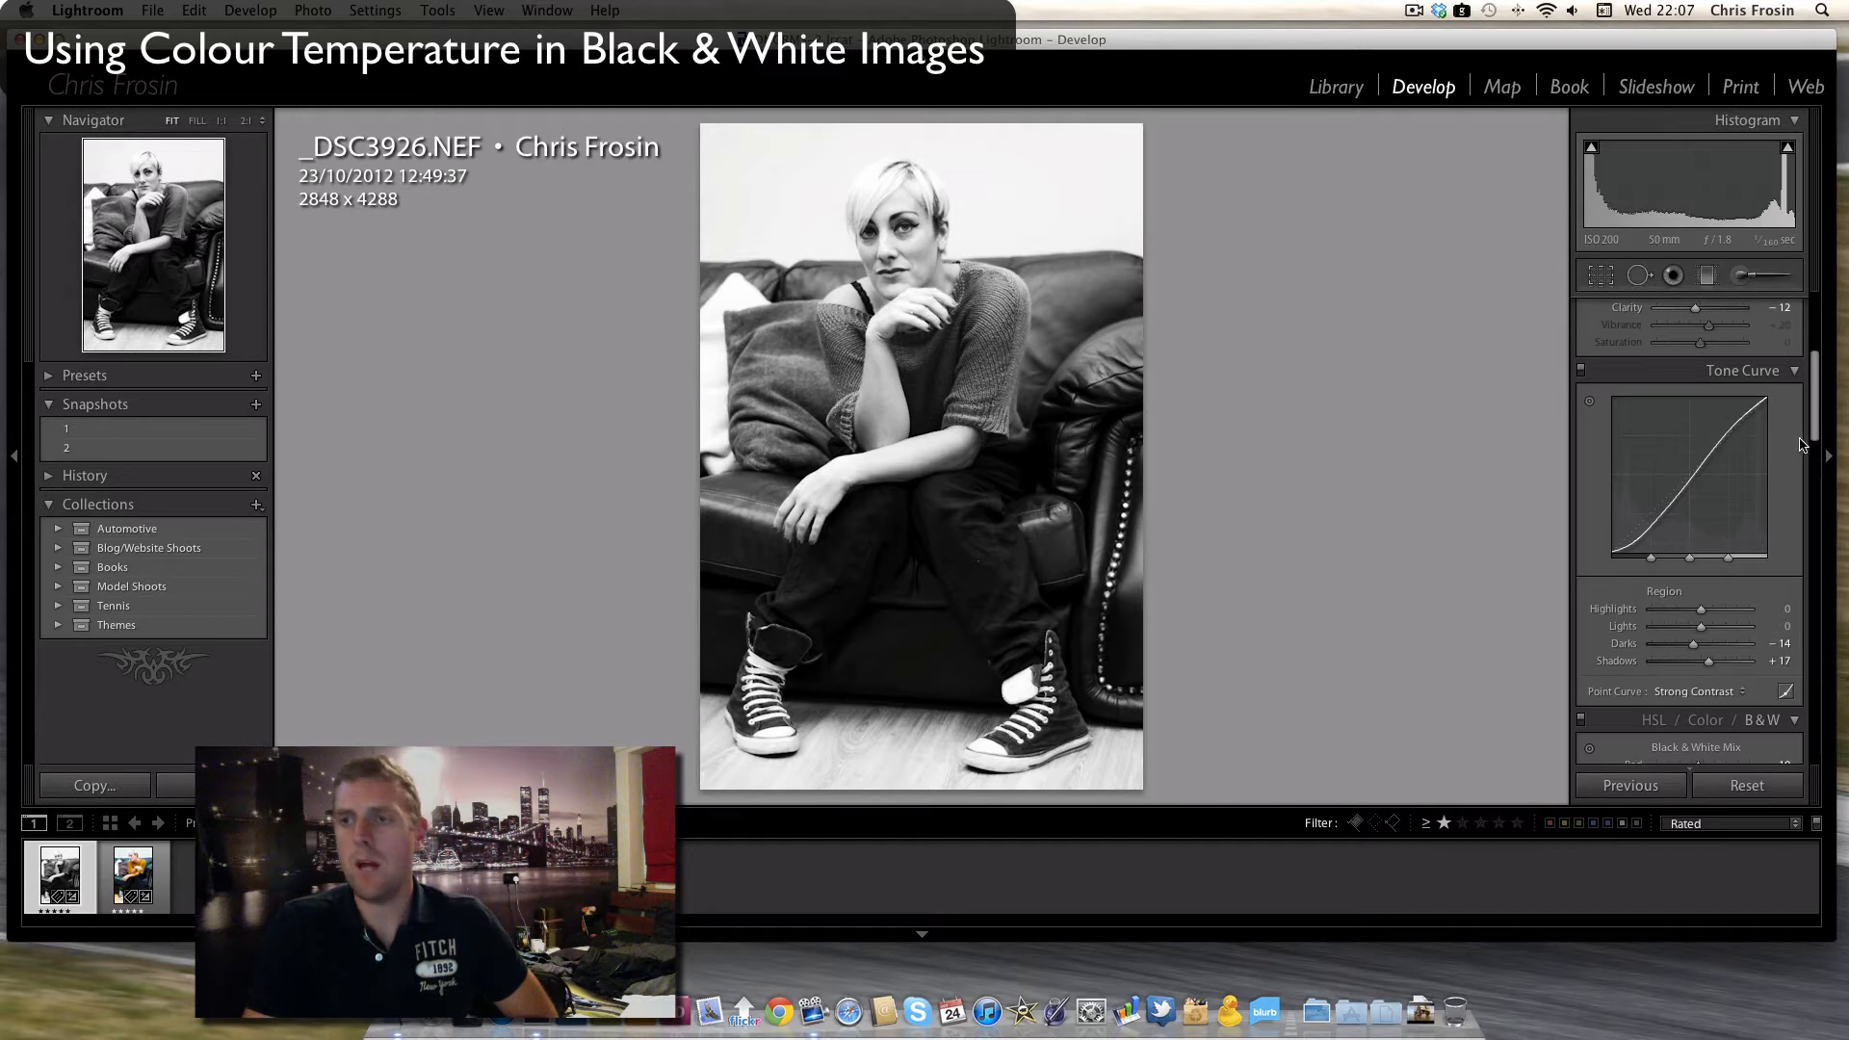
- Set Orange to -6 and Yellow to -35 in the Black & White Mix
mouse_move(1818, 443)
left_mouse_down()
mouse_move(1821, 360)
mouse_move(1820, 456)
left_mouse_up()
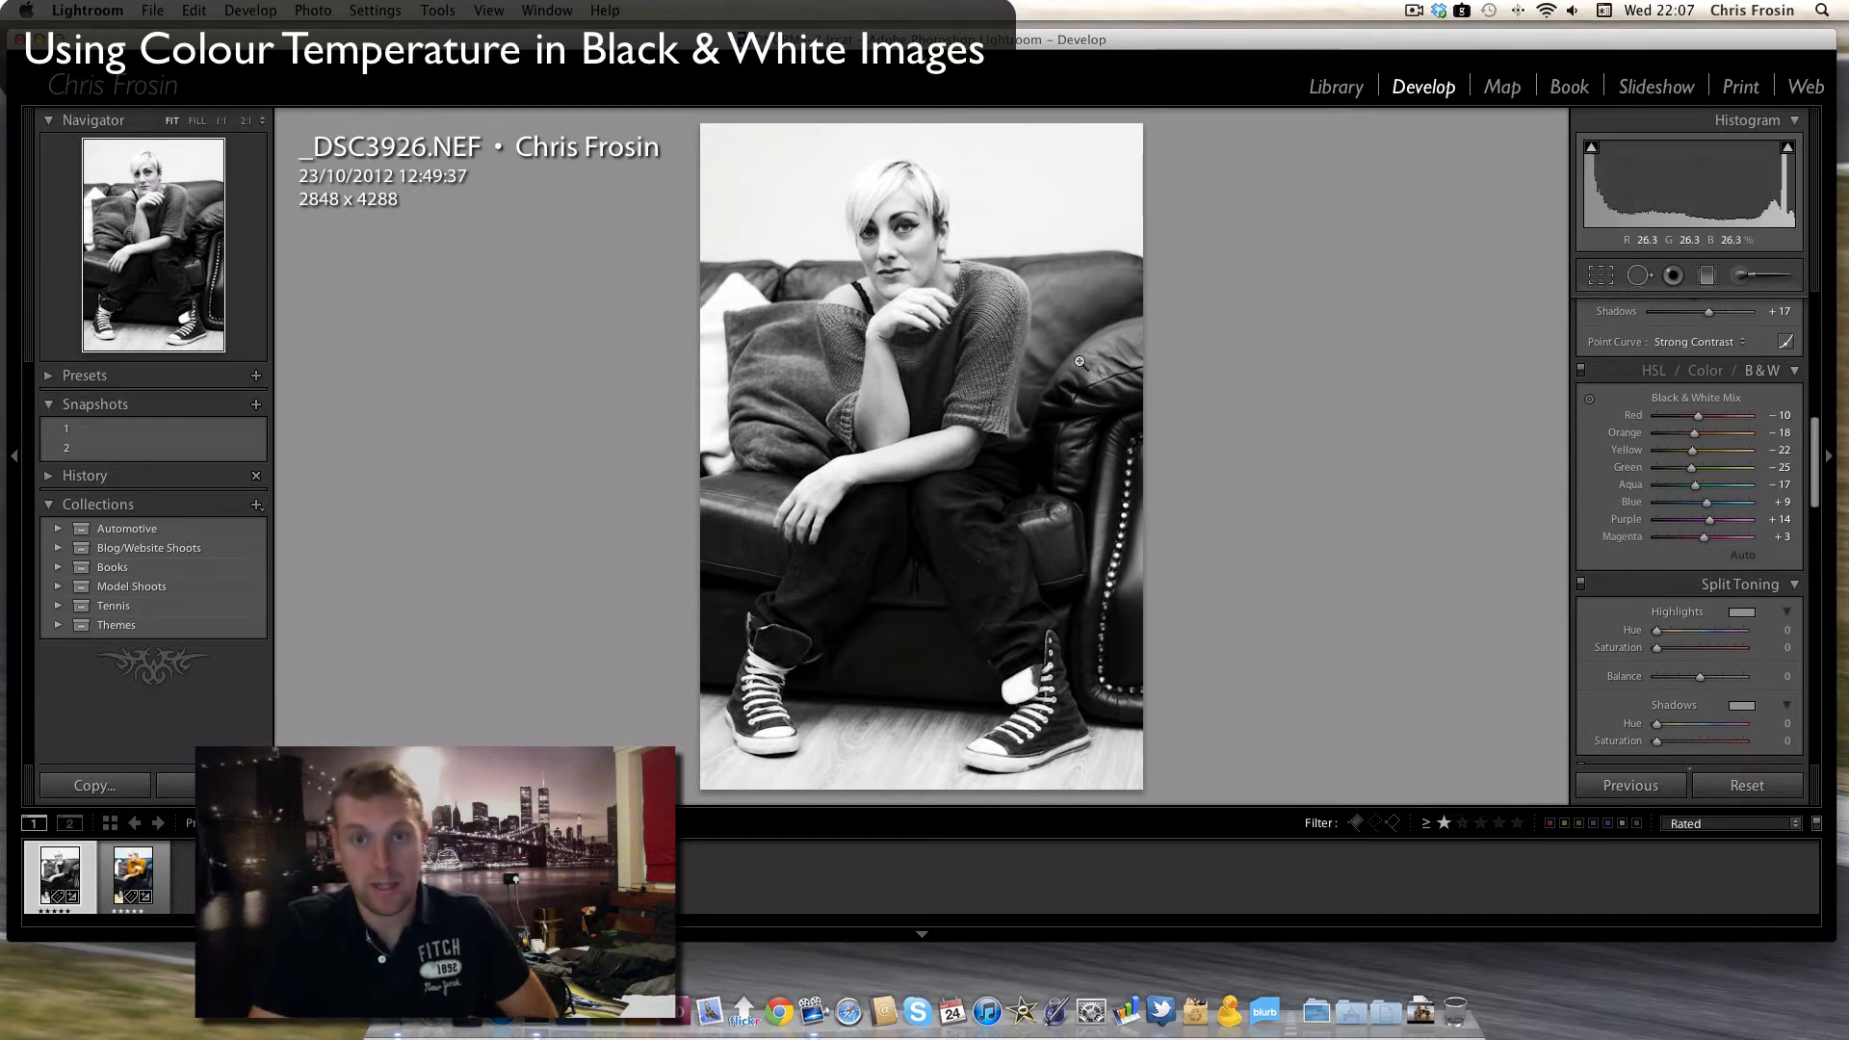
mouse_move(1687, 449)
left_mouse_down()
mouse_move(1720, 462)
mouse_move(1700, 438)
left_mouse_up()
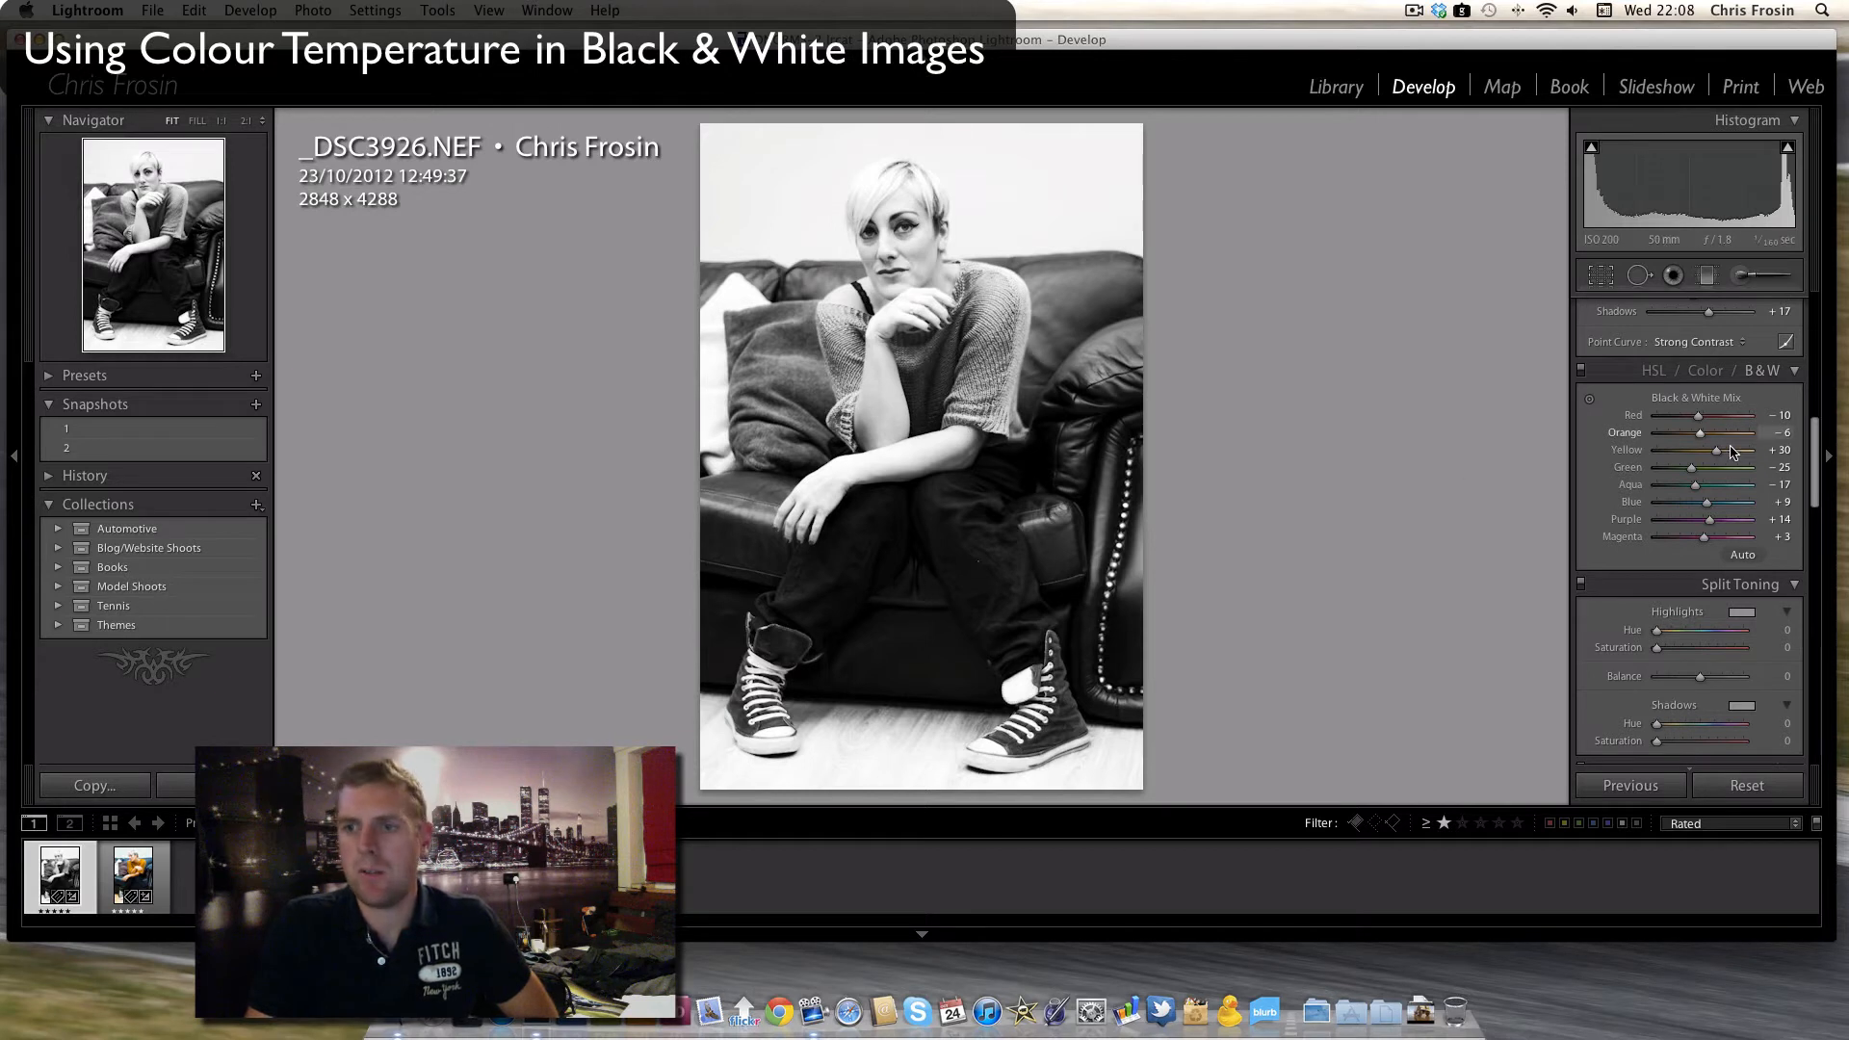
left_click_drag(1721, 451, 1686, 459)
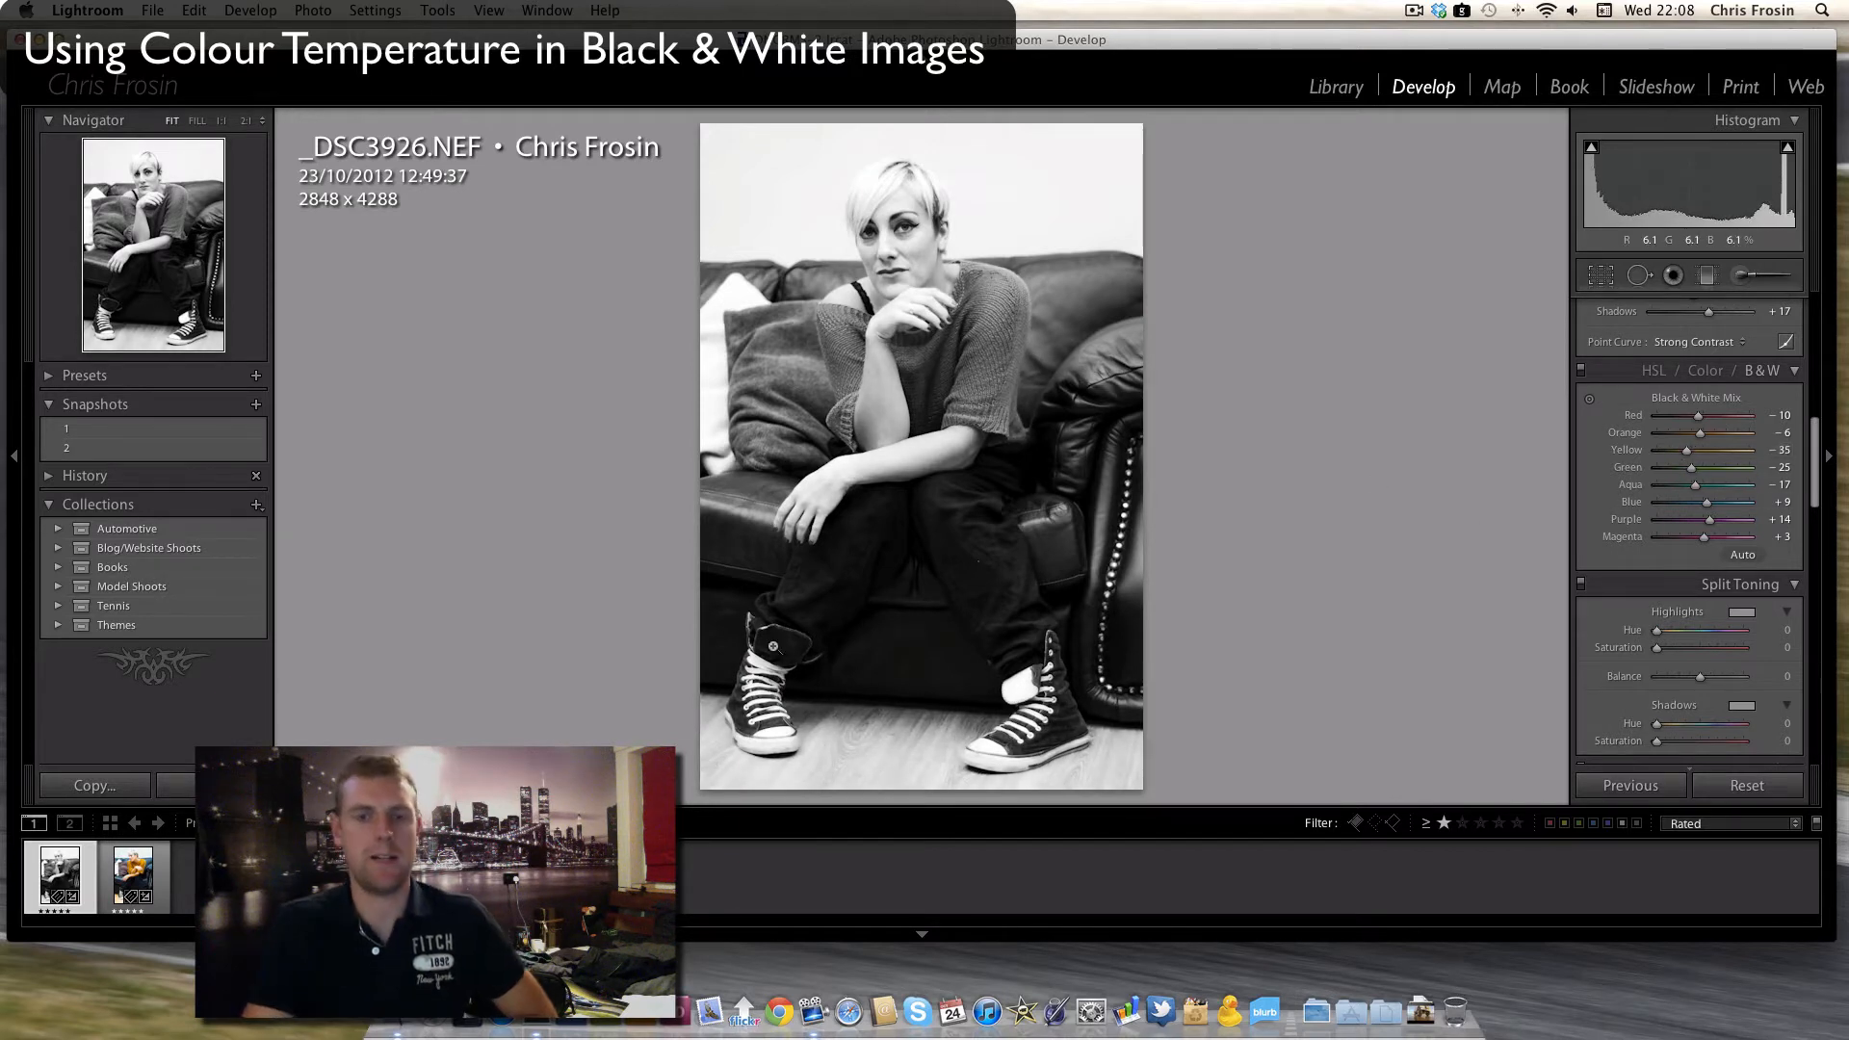
- Apply snapshot 1 for comparison and restore the colour version from snapshot 2
scroll(1810, 485, "up", 10)
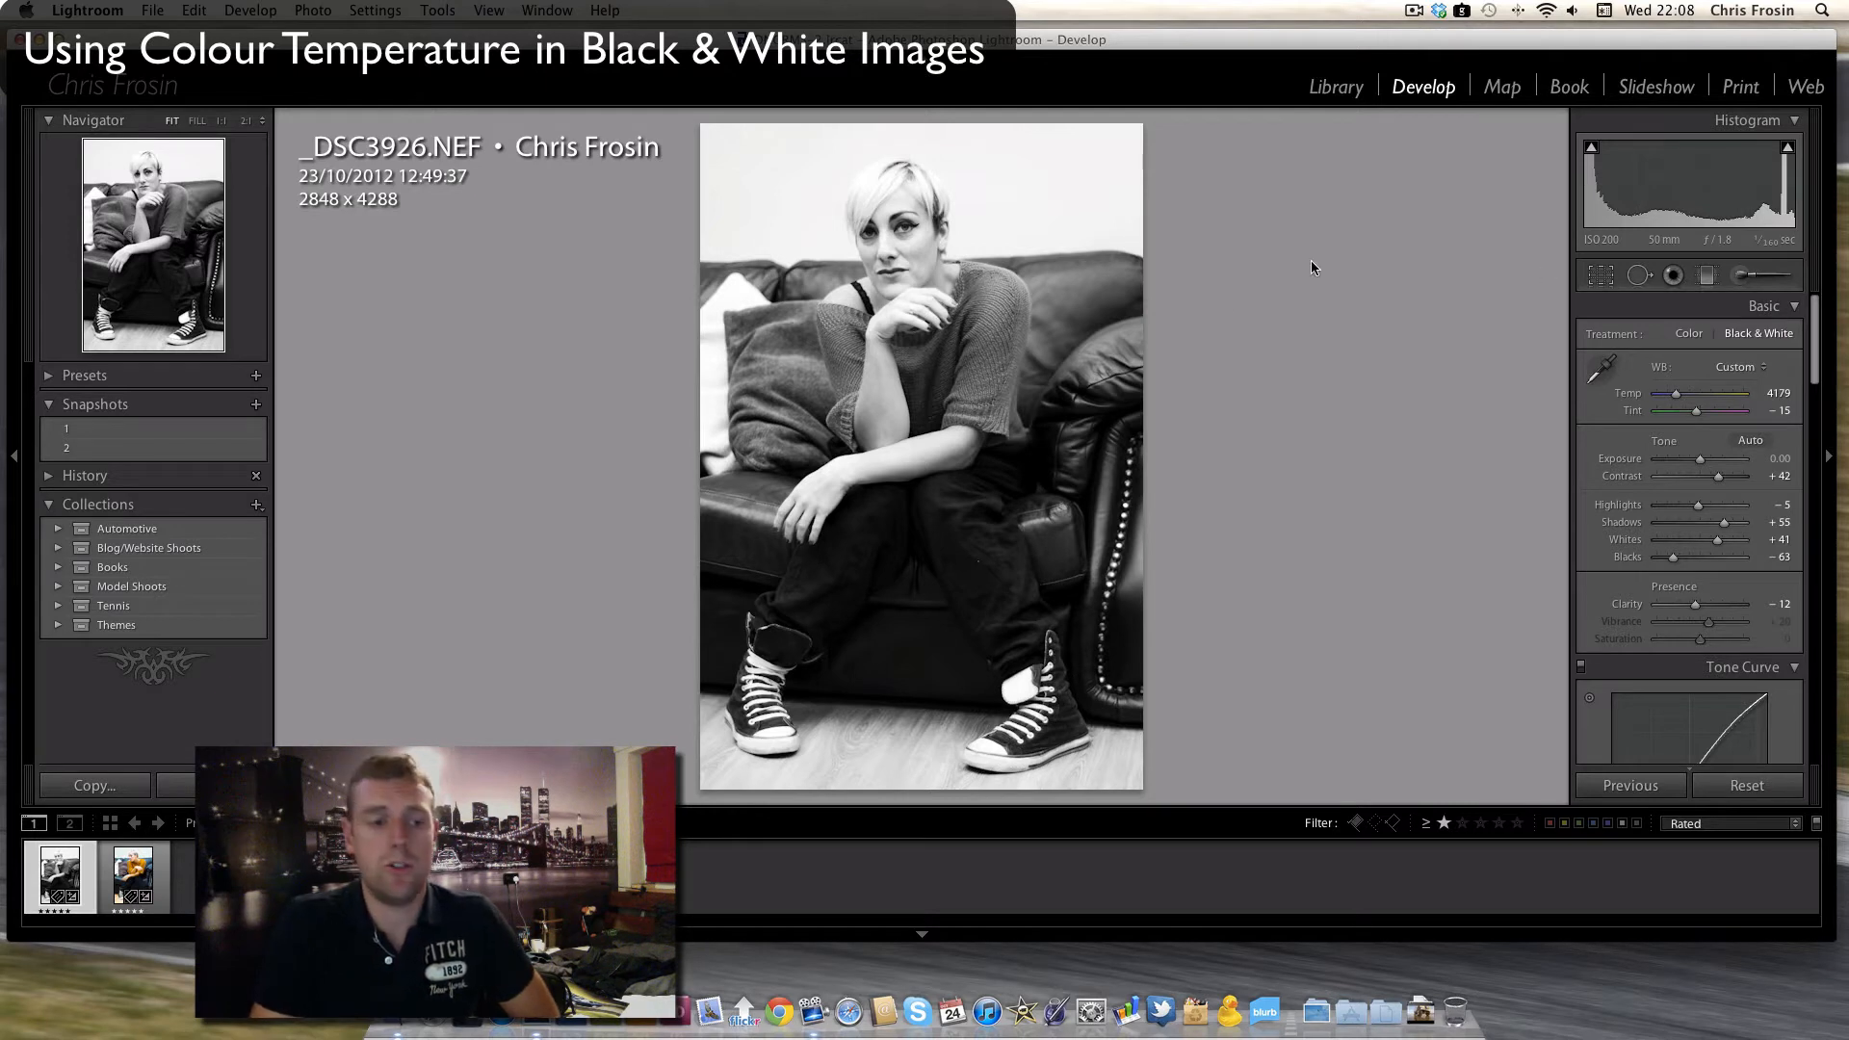
left_click(258, 428)
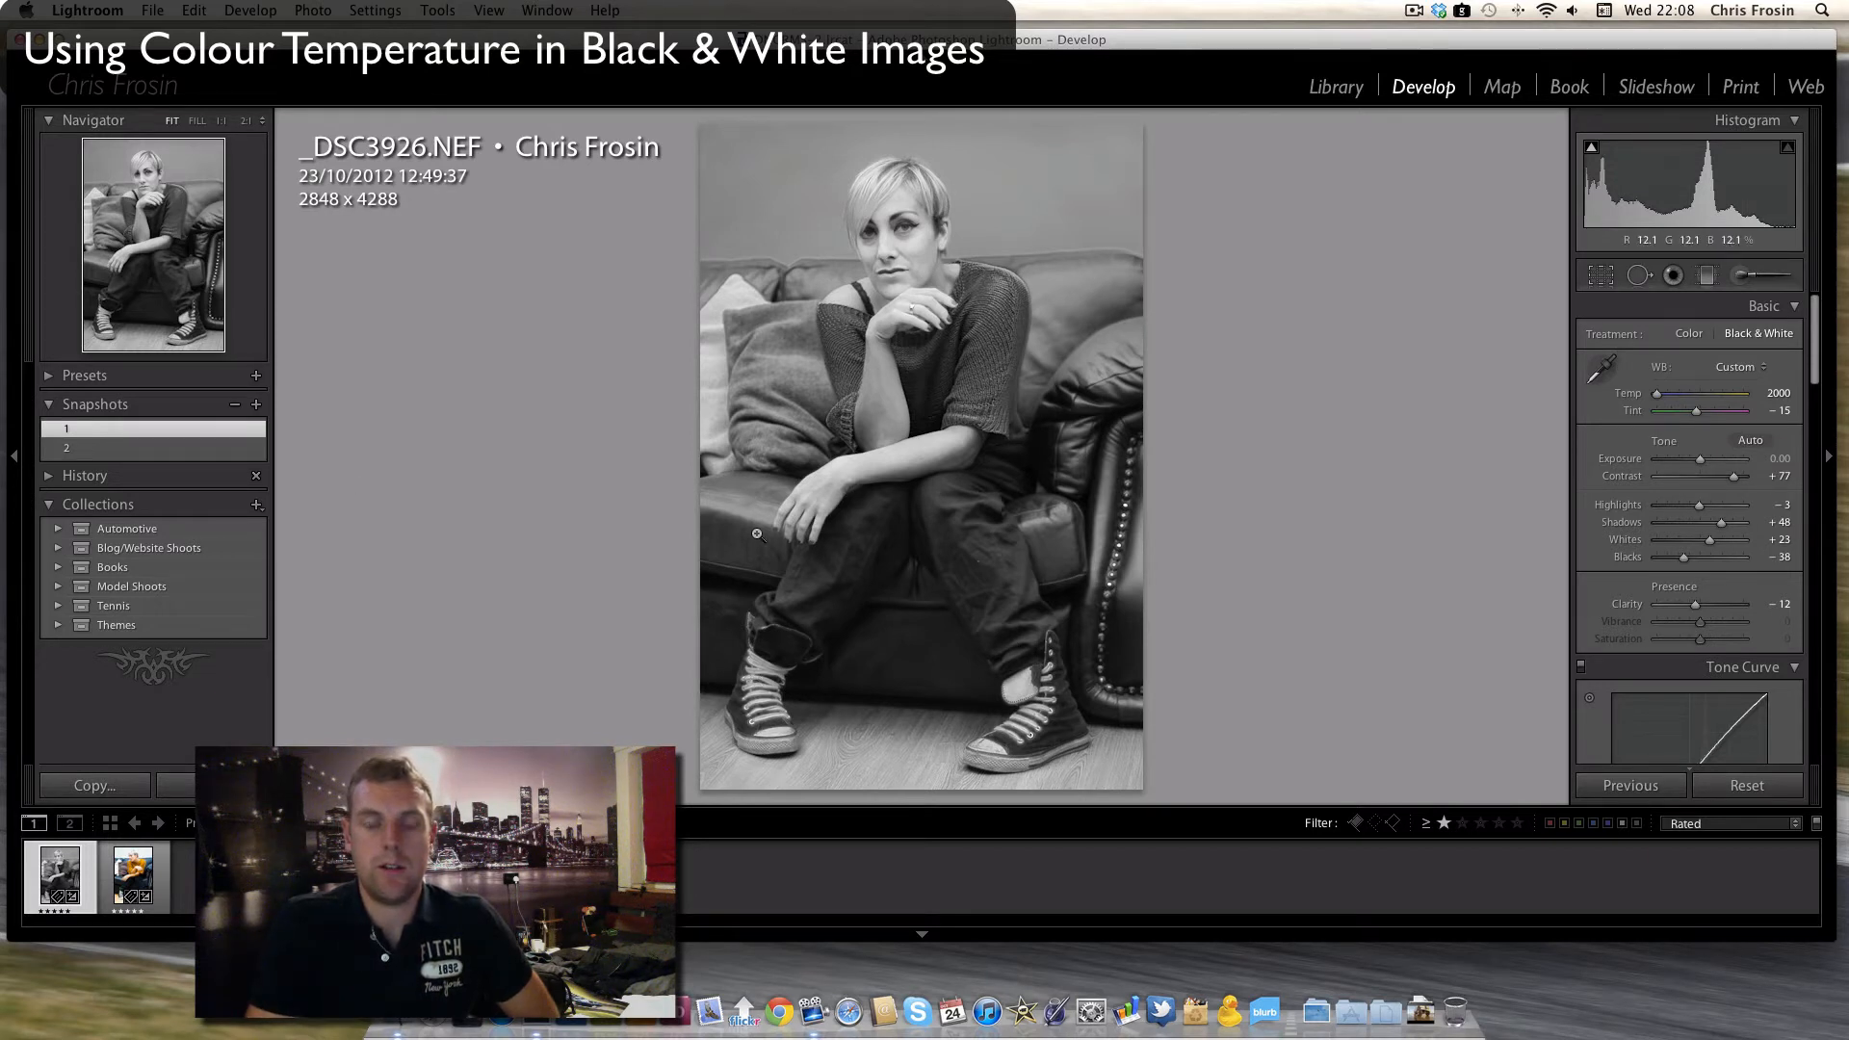
left_click(109, 449)
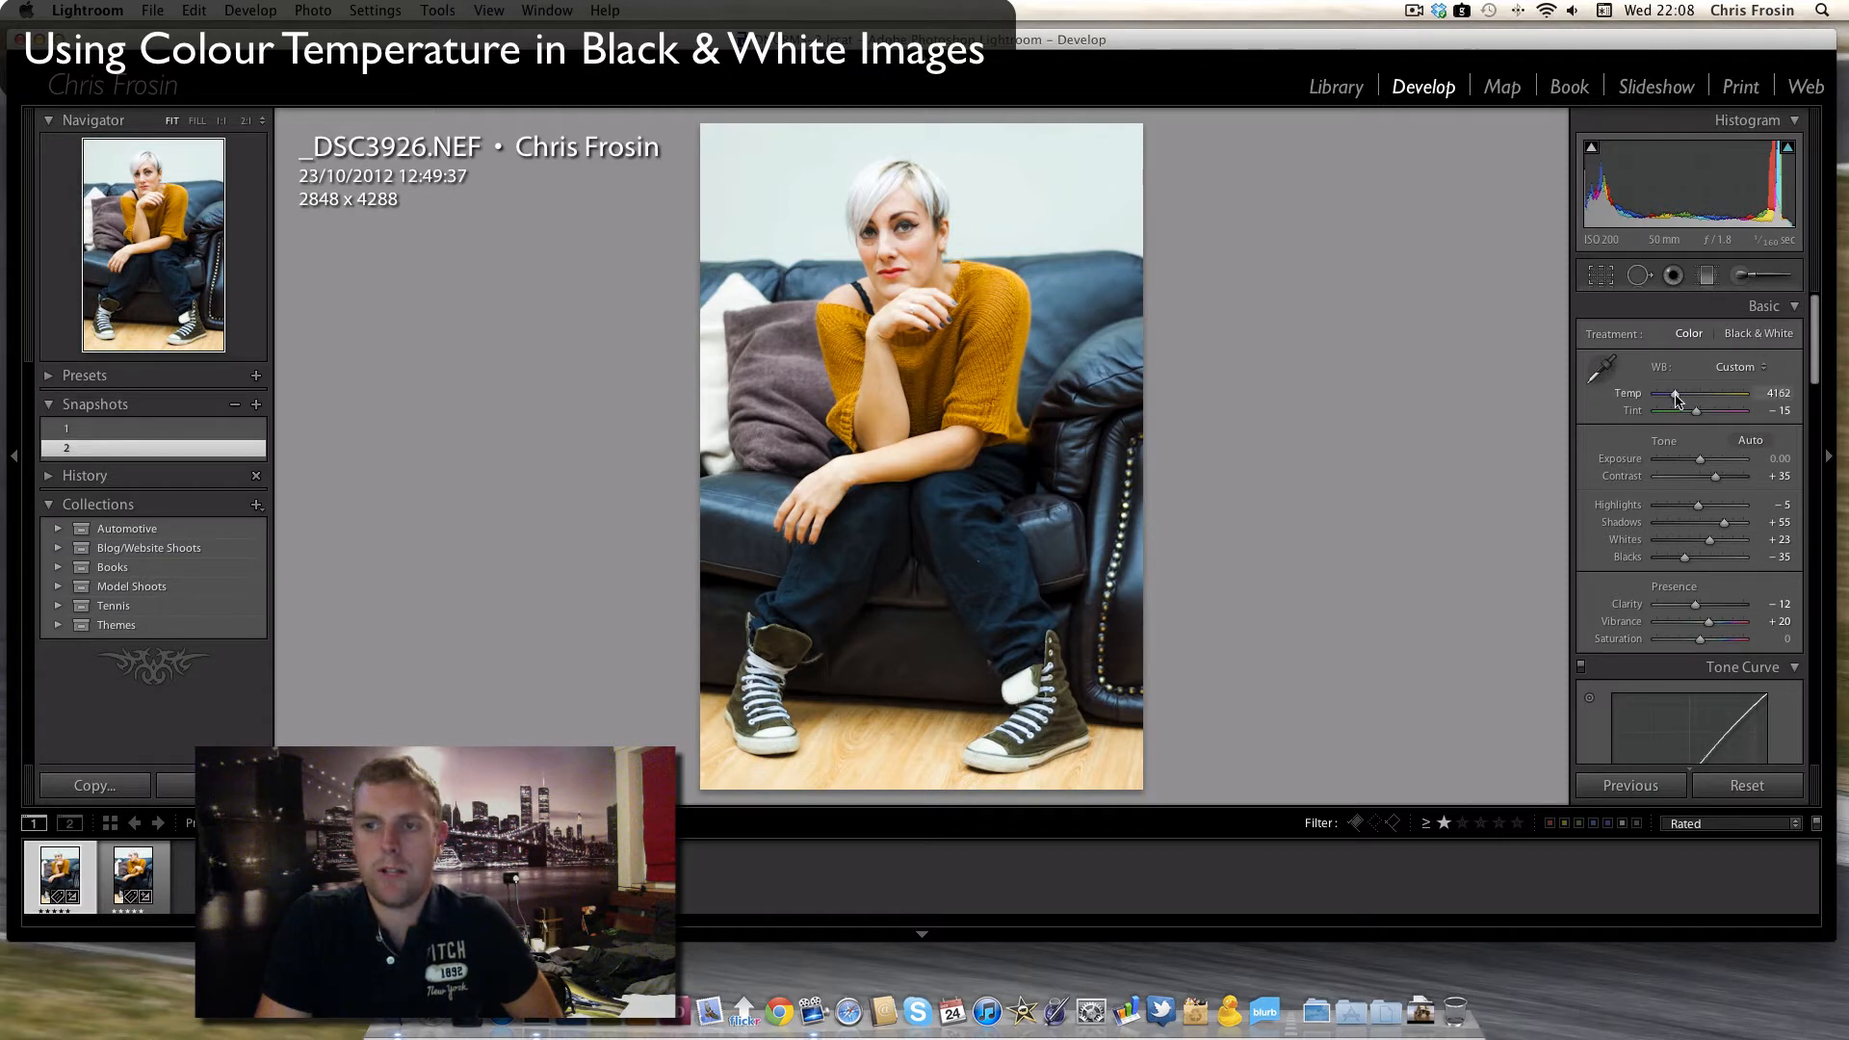
- Cool the white balance temperature to 3478 and convert the photo to black and white
mouse_move(1681, 399)
left_mouse_down()
mouse_move(1745, 405)
mouse_move(1656, 403)
left_mouse_up()
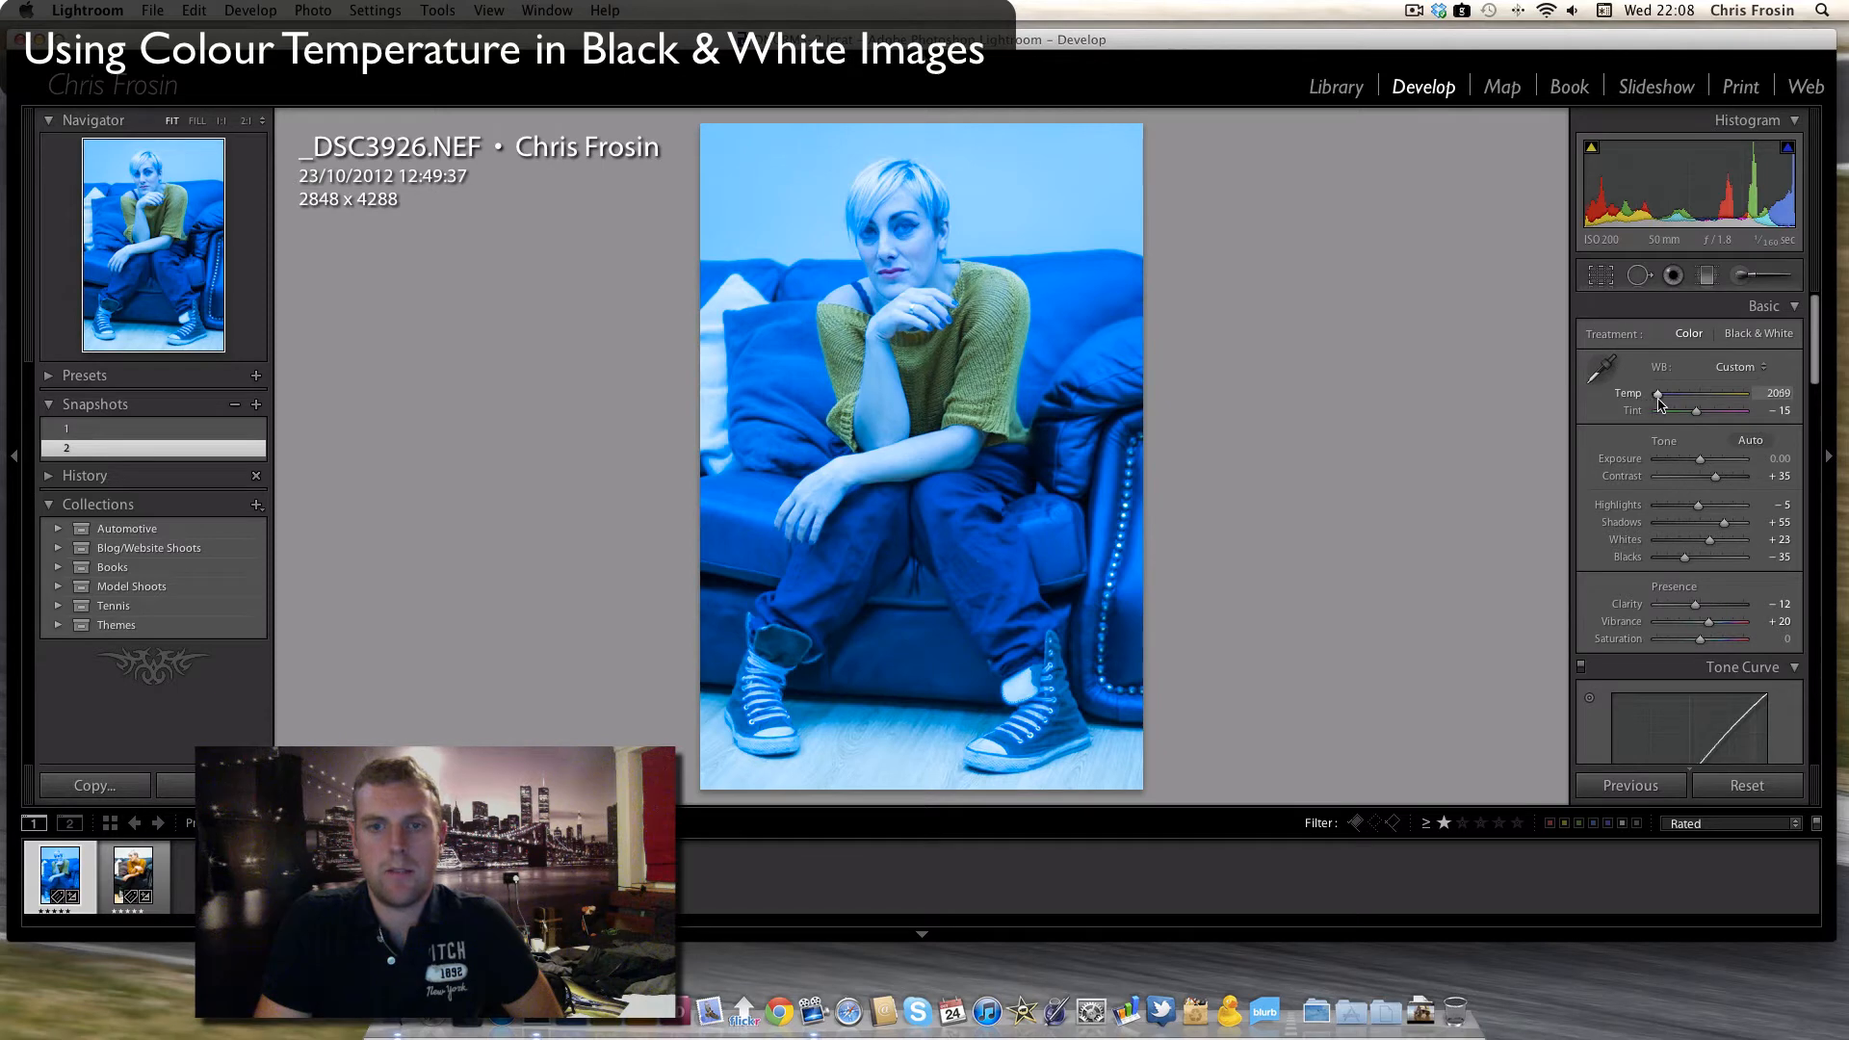
left_click_drag(1658, 402, 1667, 399)
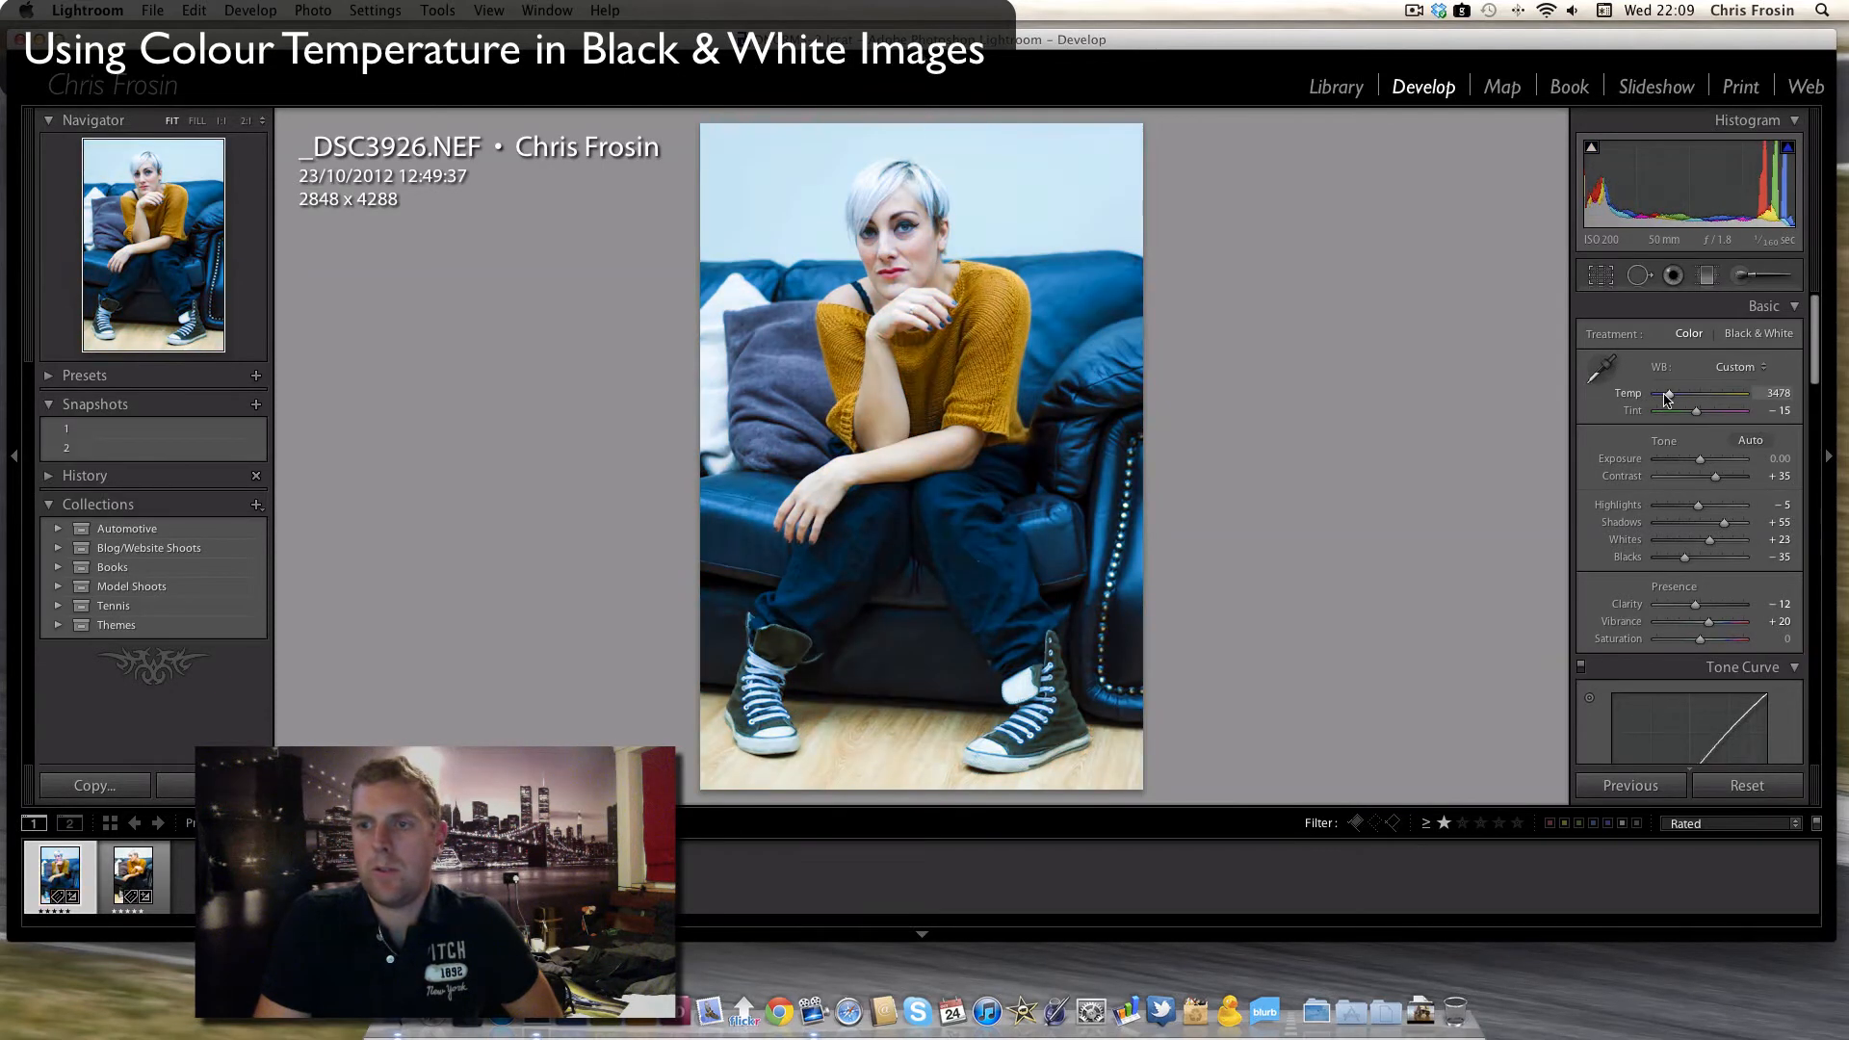
left_click(1785, 334)
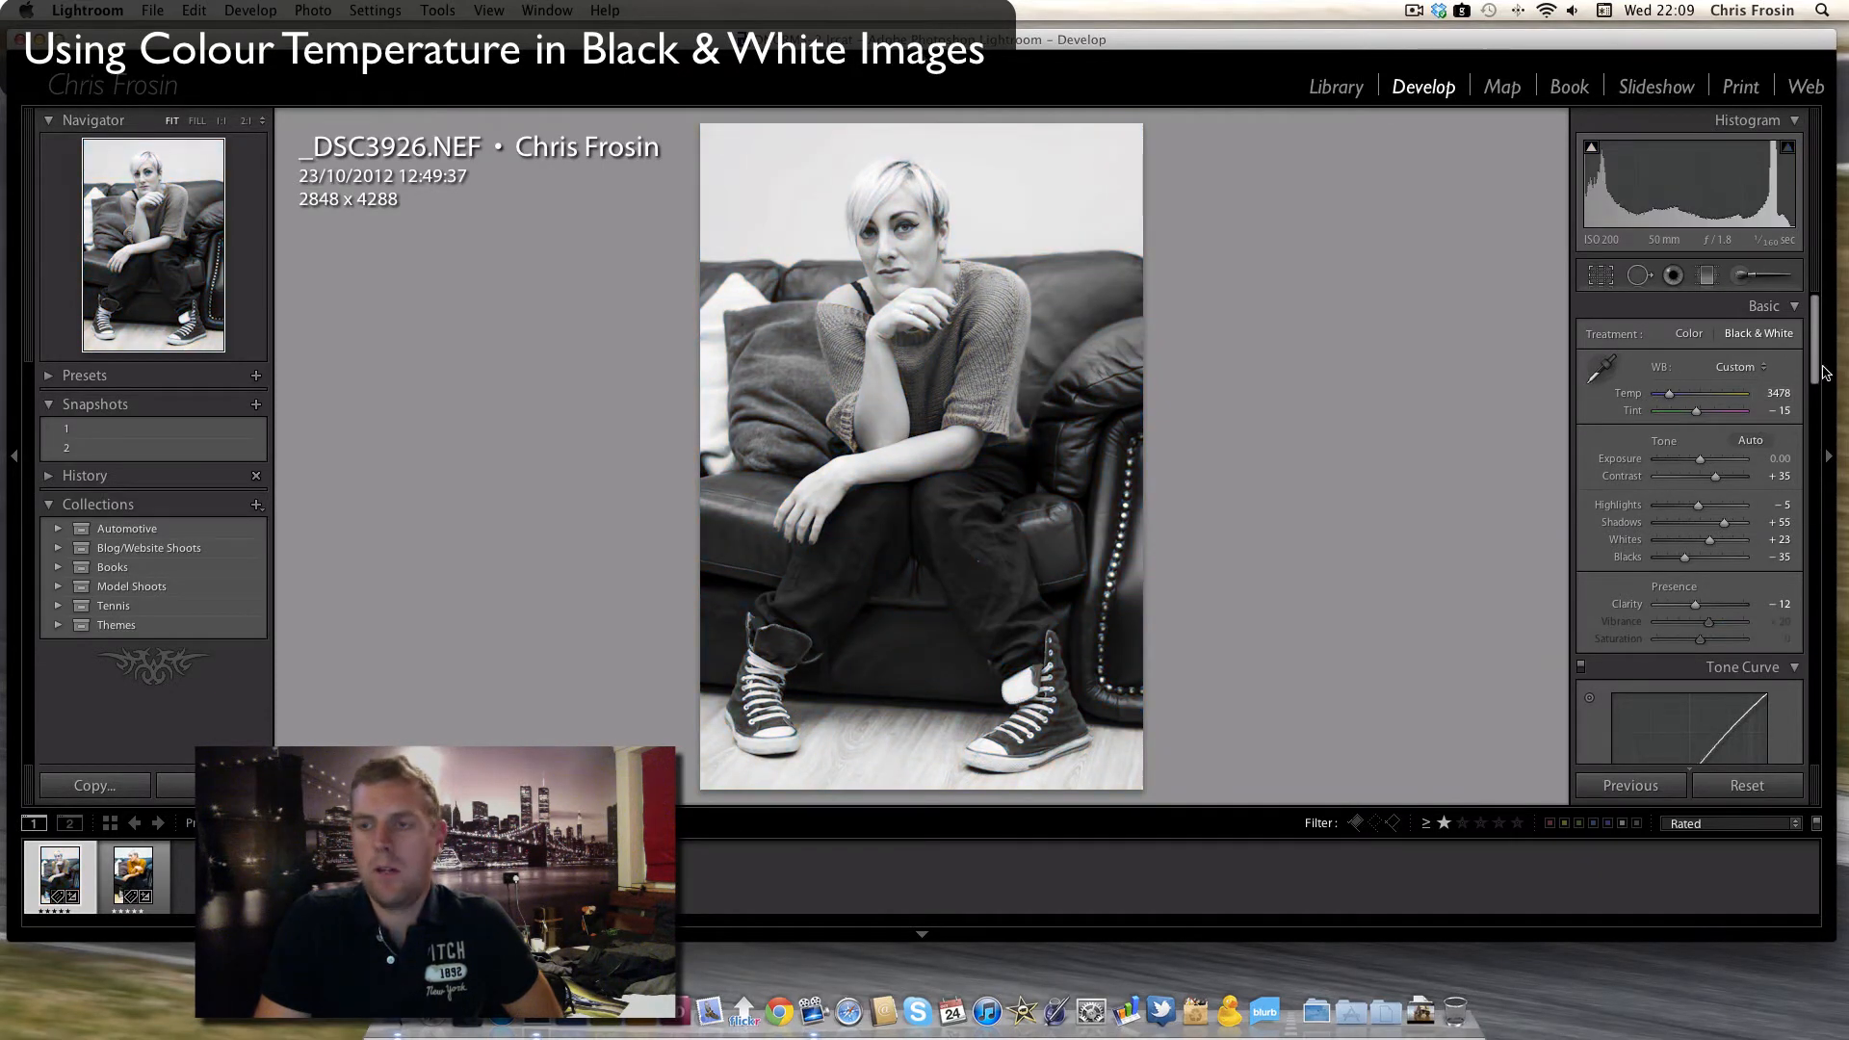
- Set the tone curve's point curve to Strong Contrast and the Blacks to -38
left_click_drag(1817, 364, 1821, 407)
scroll(1781, 463, "down", 5)
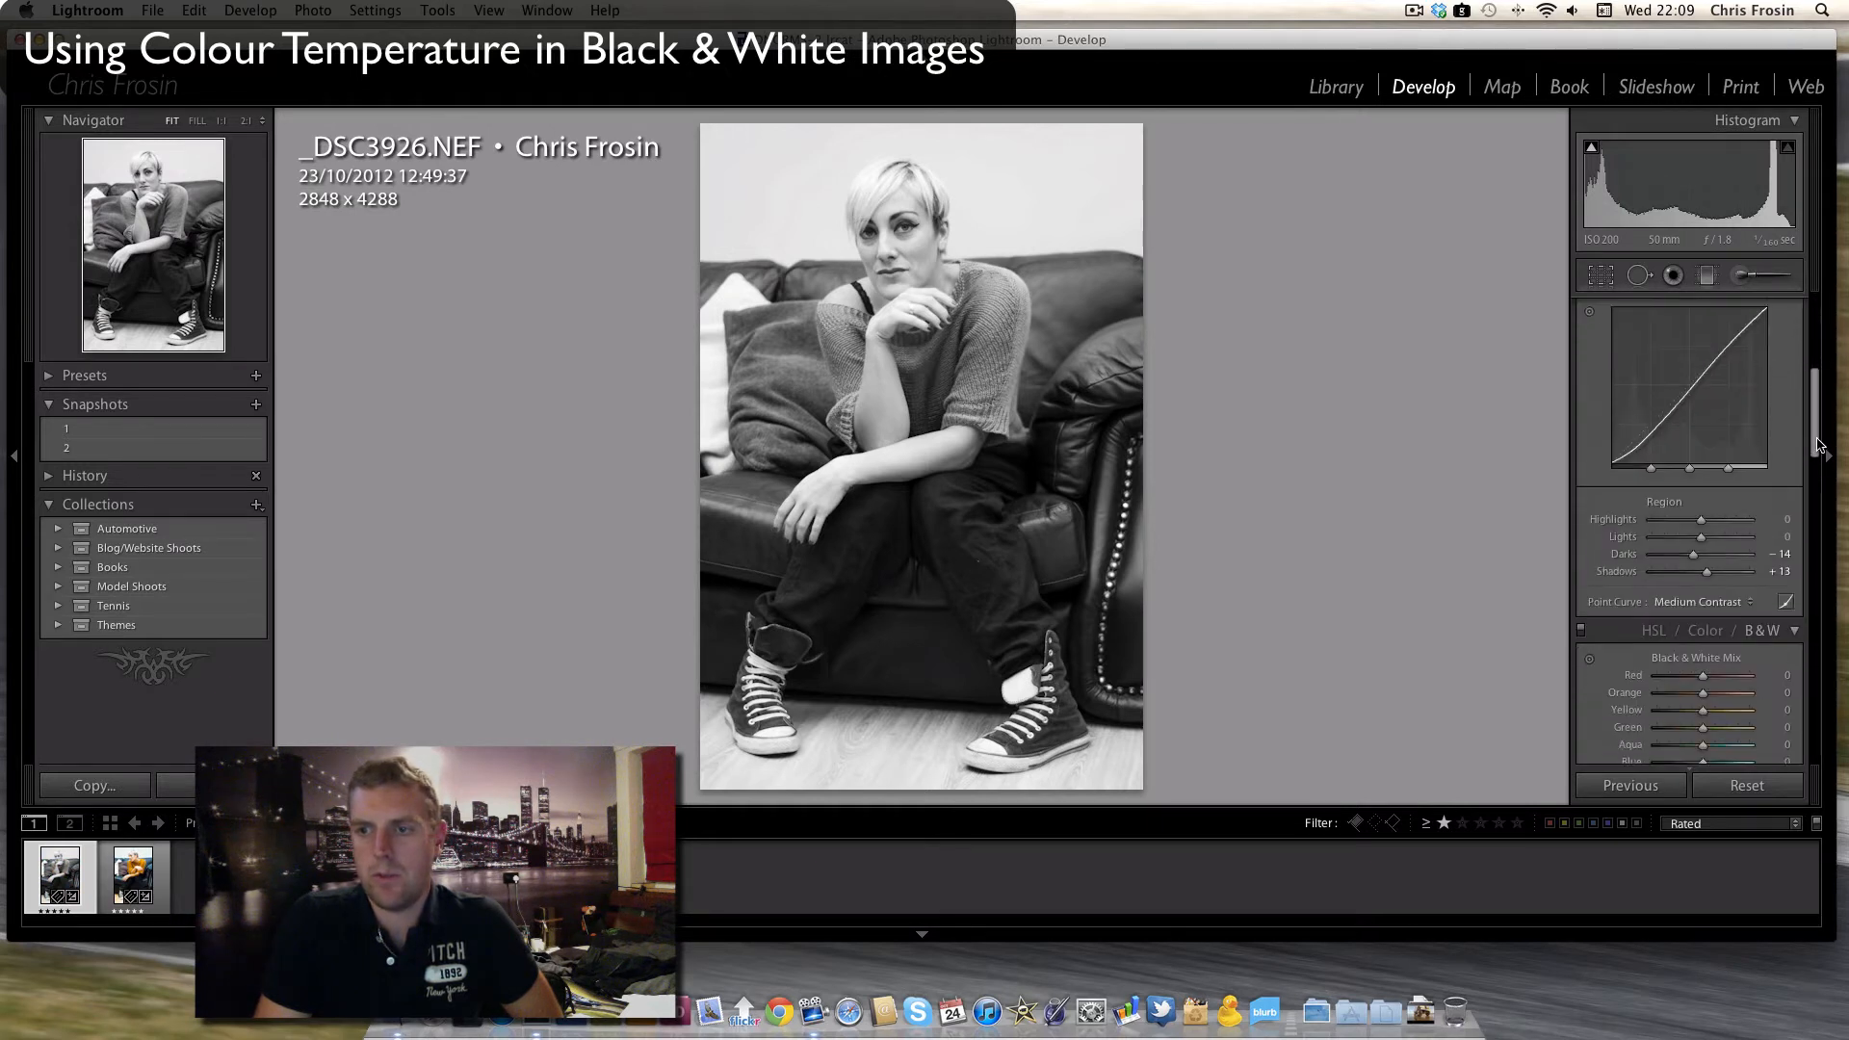
left_click(1706, 558)
left_click(1705, 569)
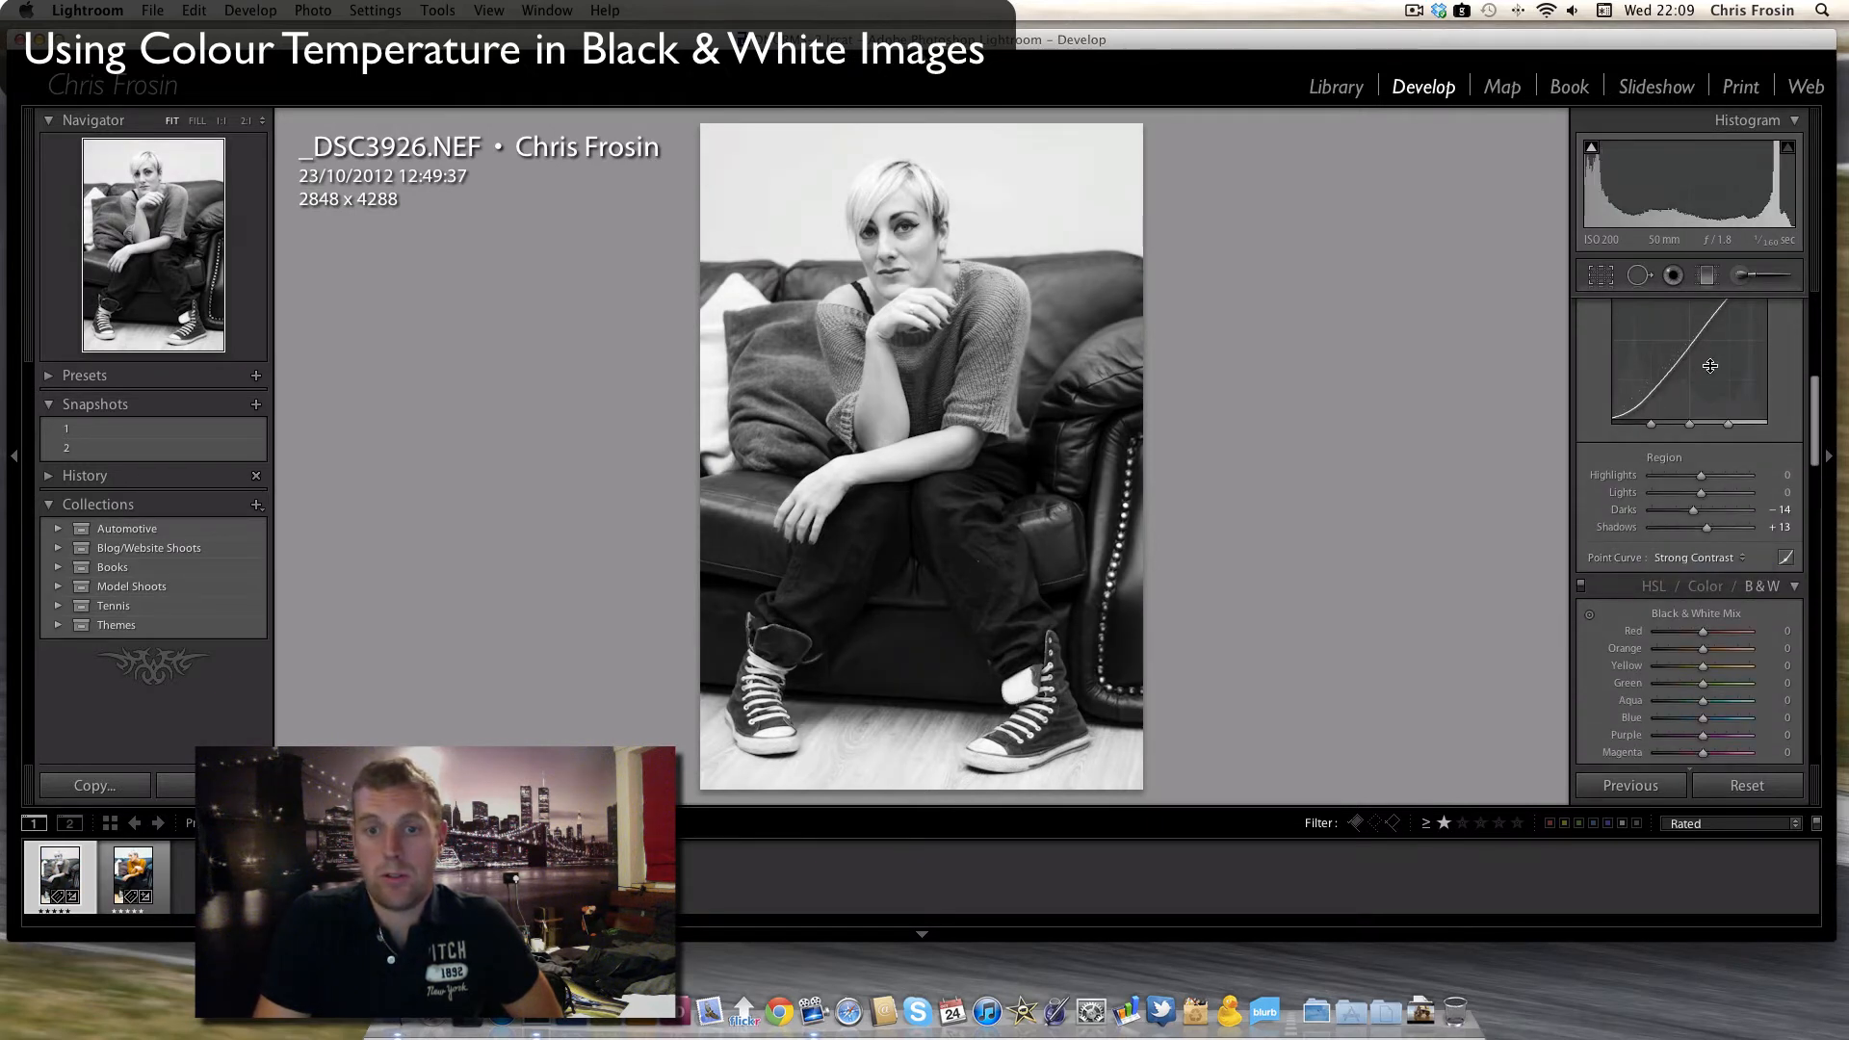
scroll(1820, 393, "up", 5)
scroll(1820, 393, "up", 2)
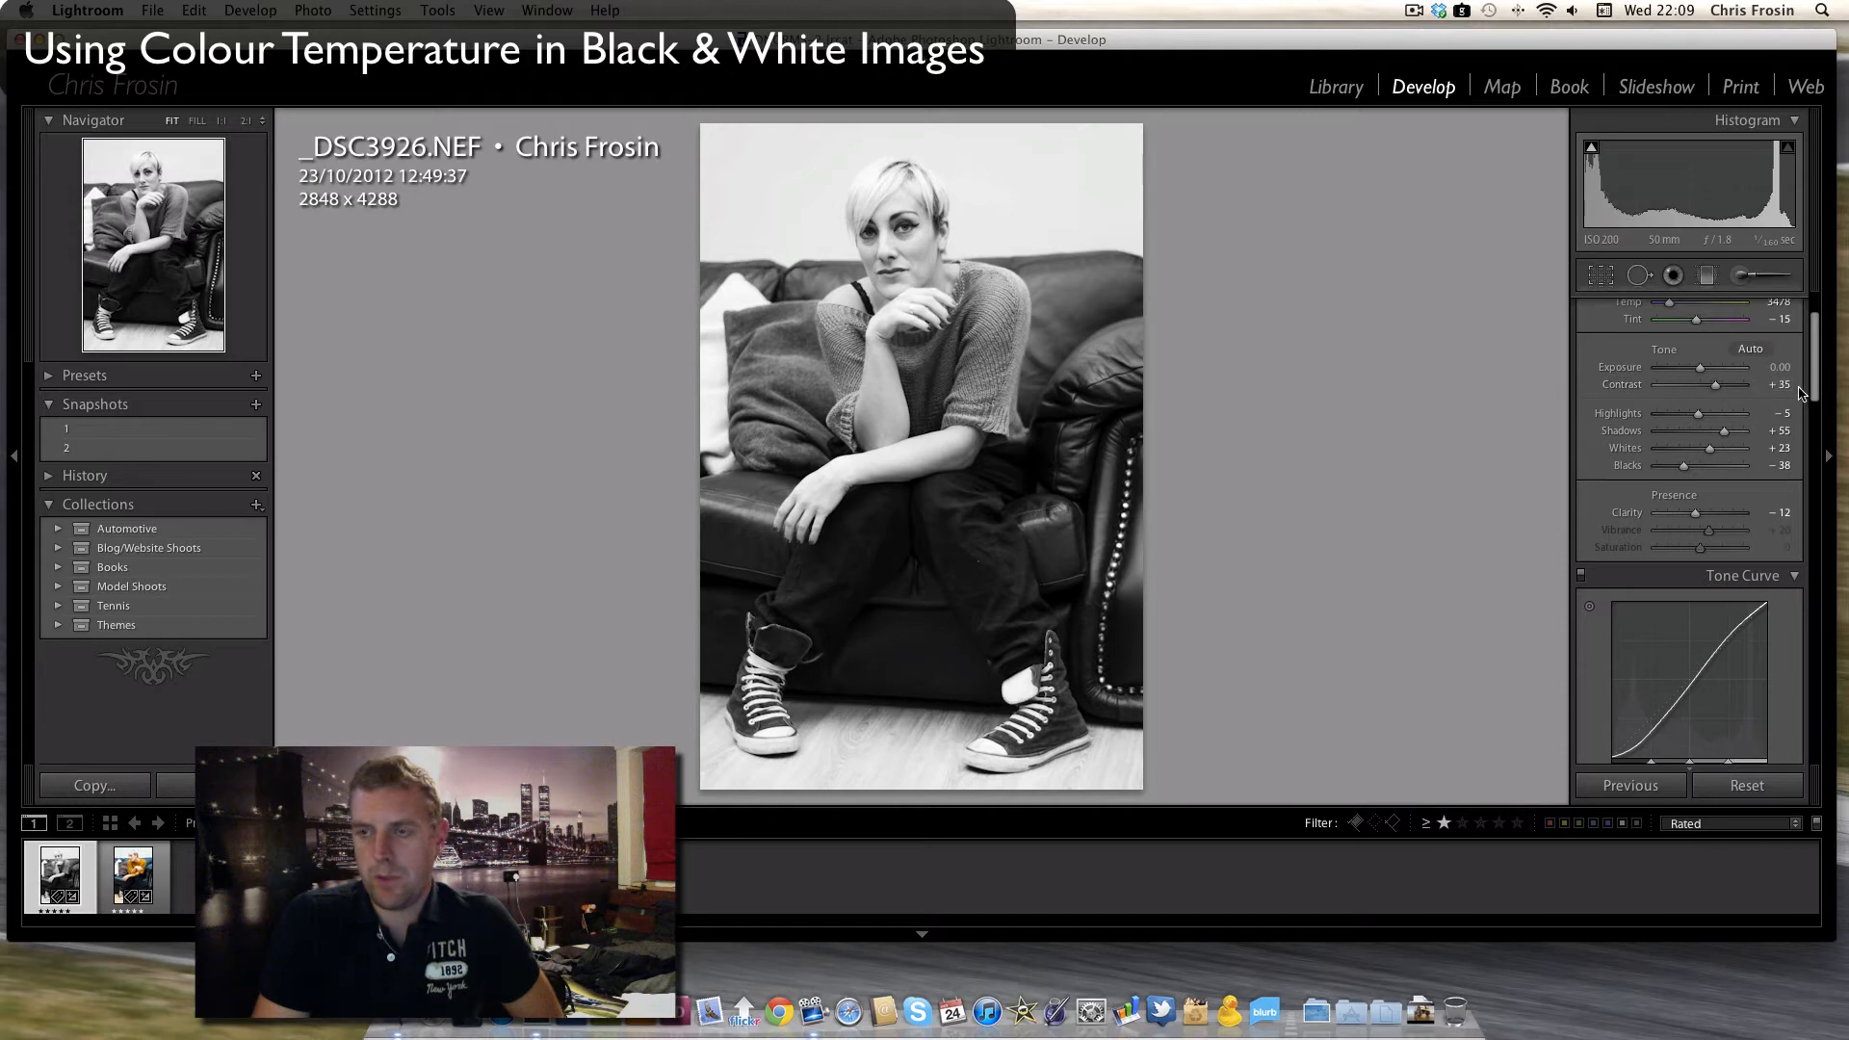
scroll(1816, 391, "up", 2)
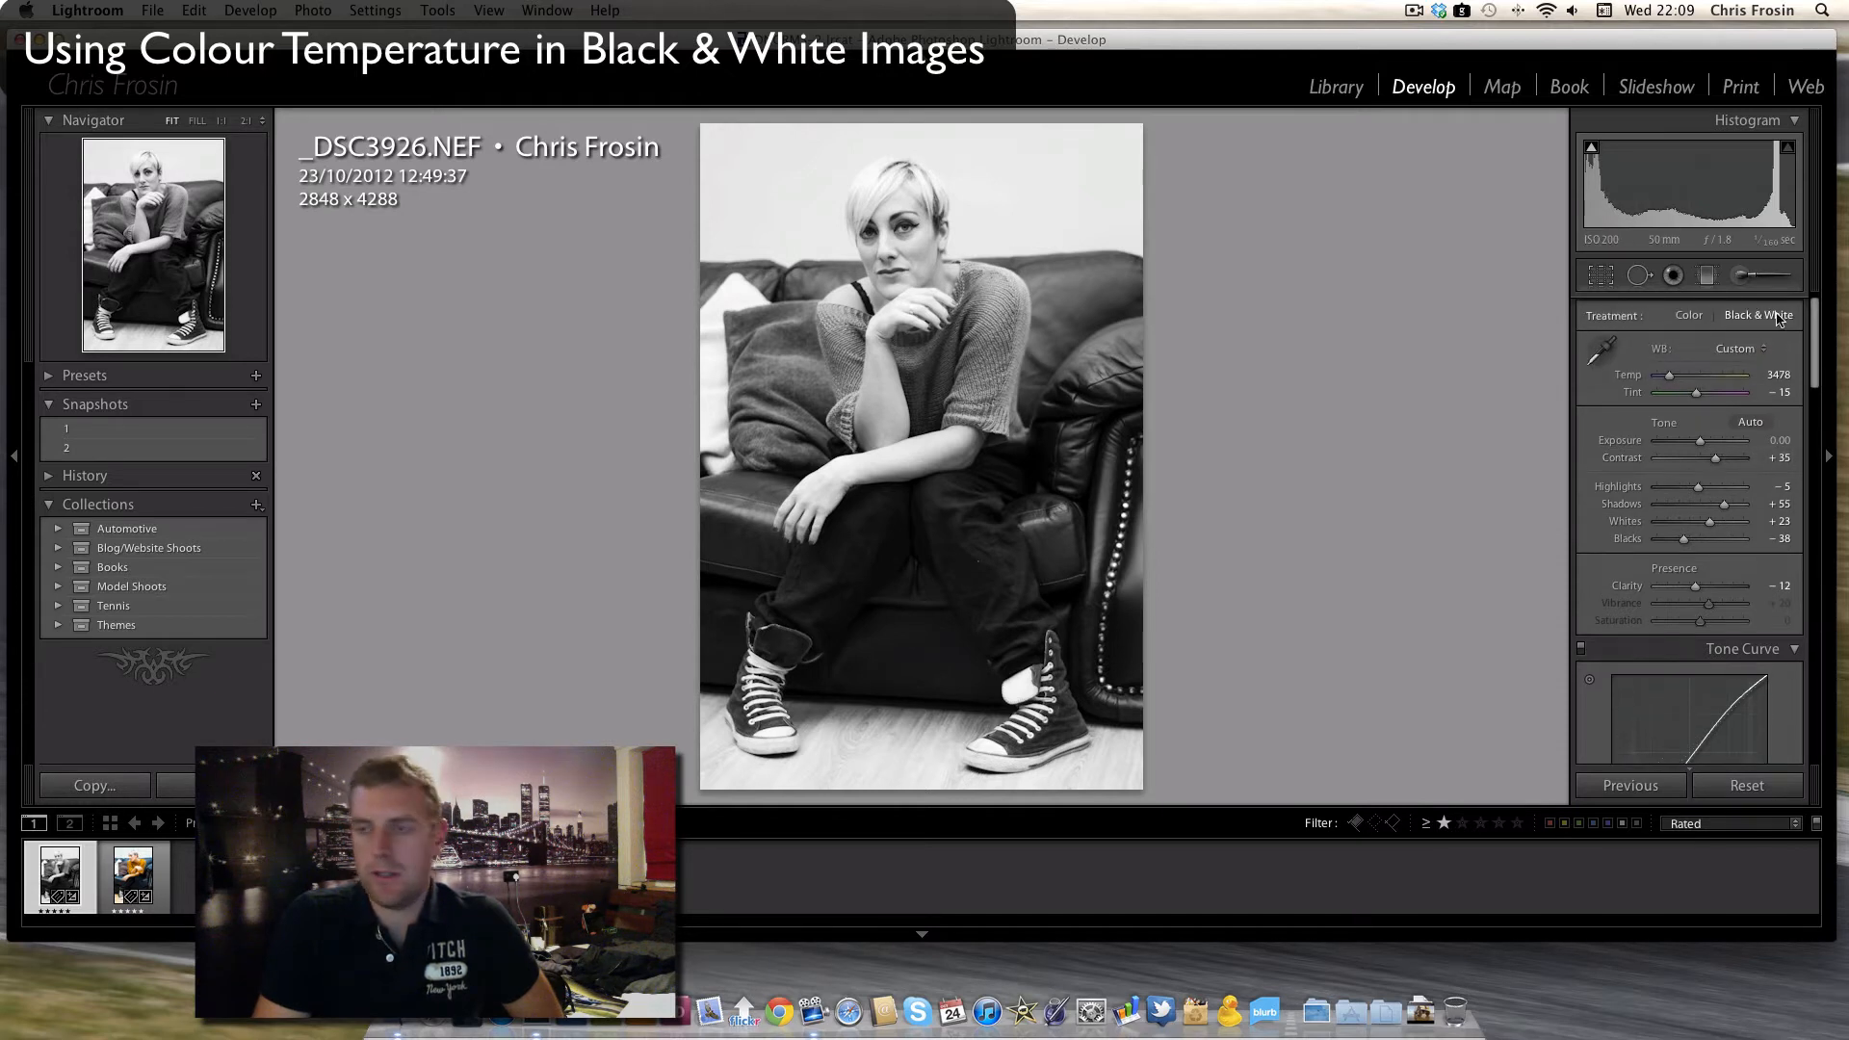
- Raise the temperature to 50000 to compare its effect on the black and white image, and settle on 2000
left_click_drag(1816, 354, 1803, 474)
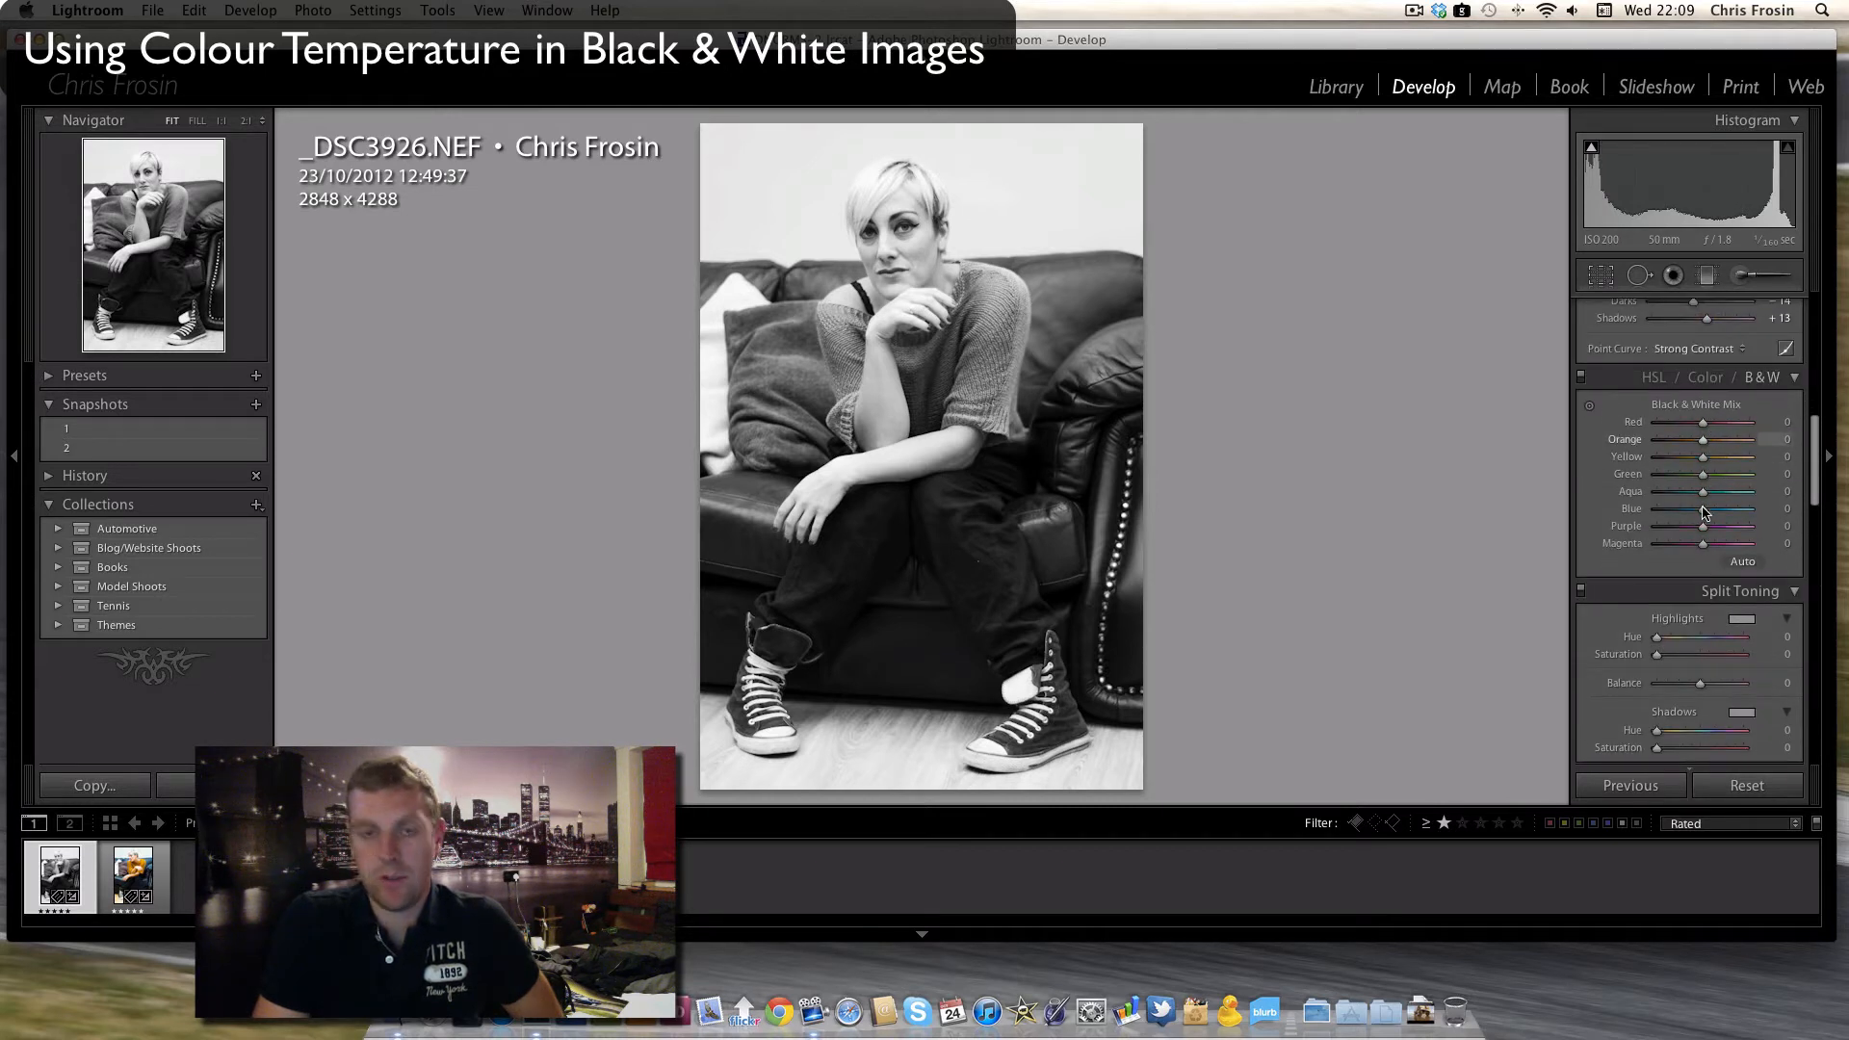
left_click_drag(1819, 482, 1820, 352)
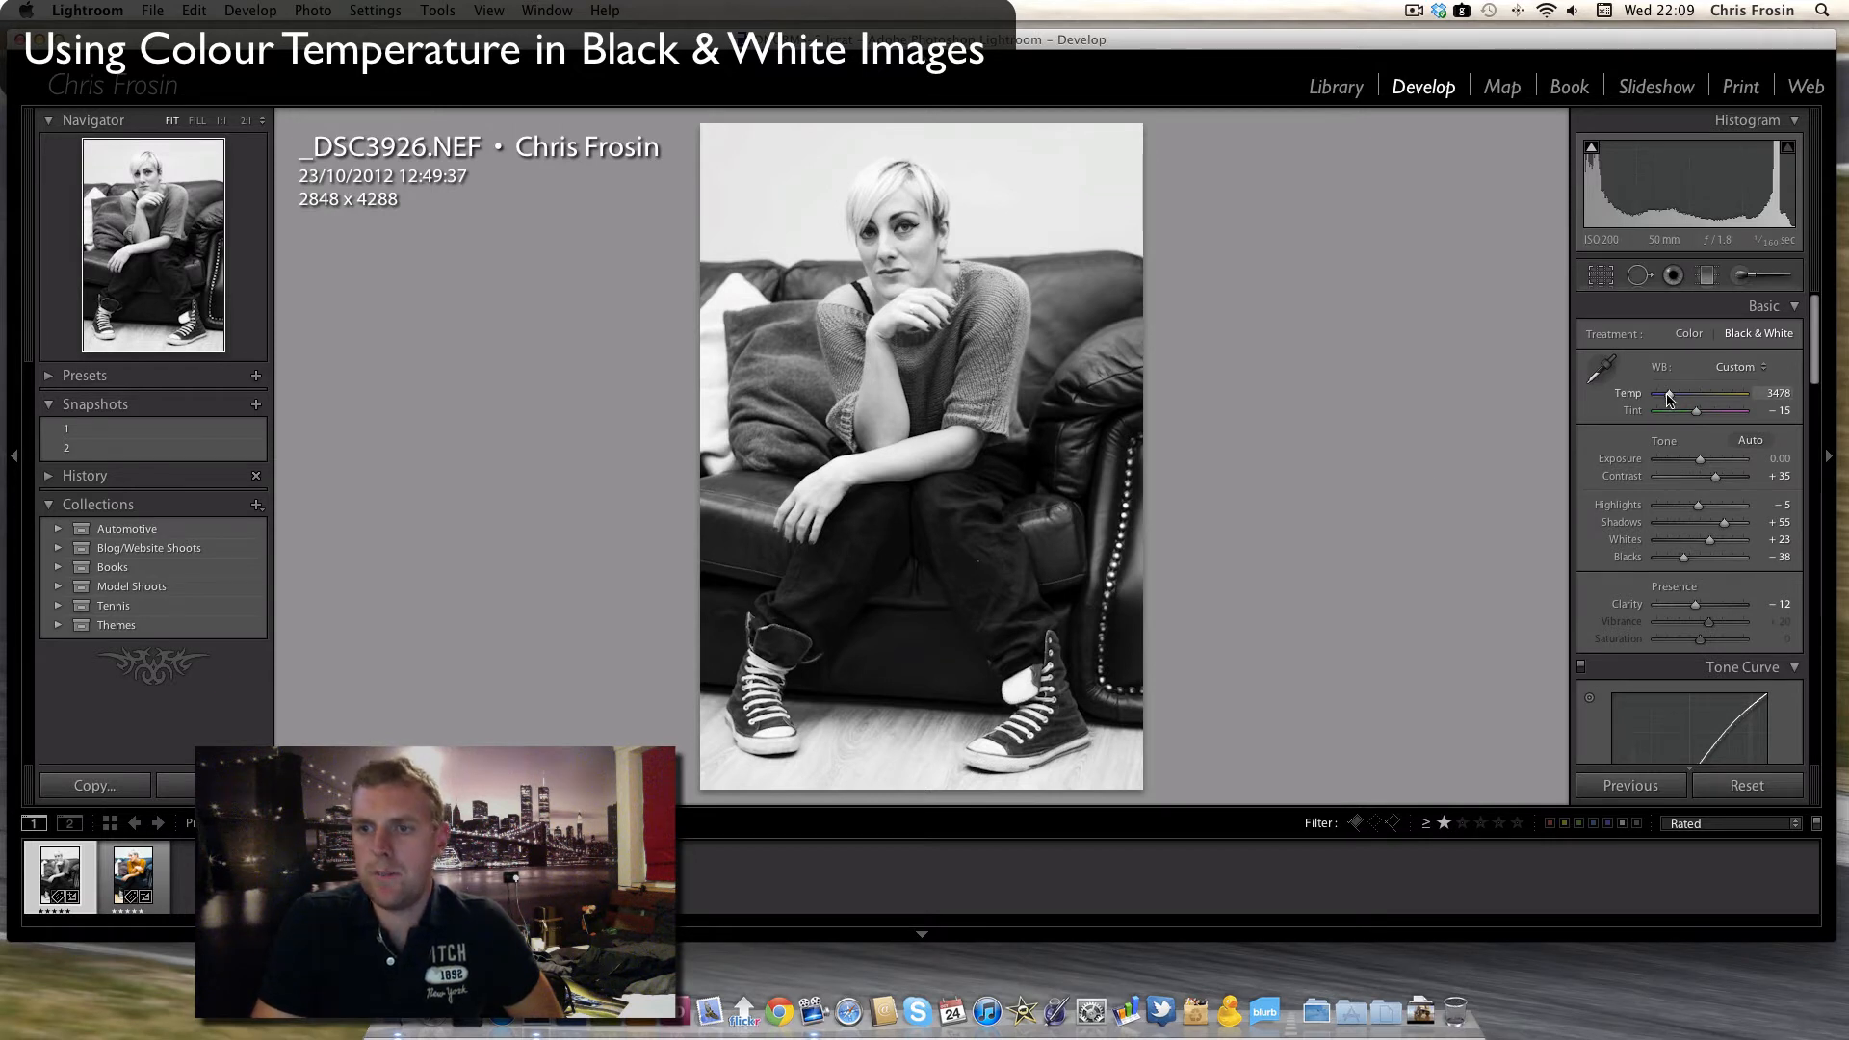
left_click_drag(1671, 397, 1686, 399)
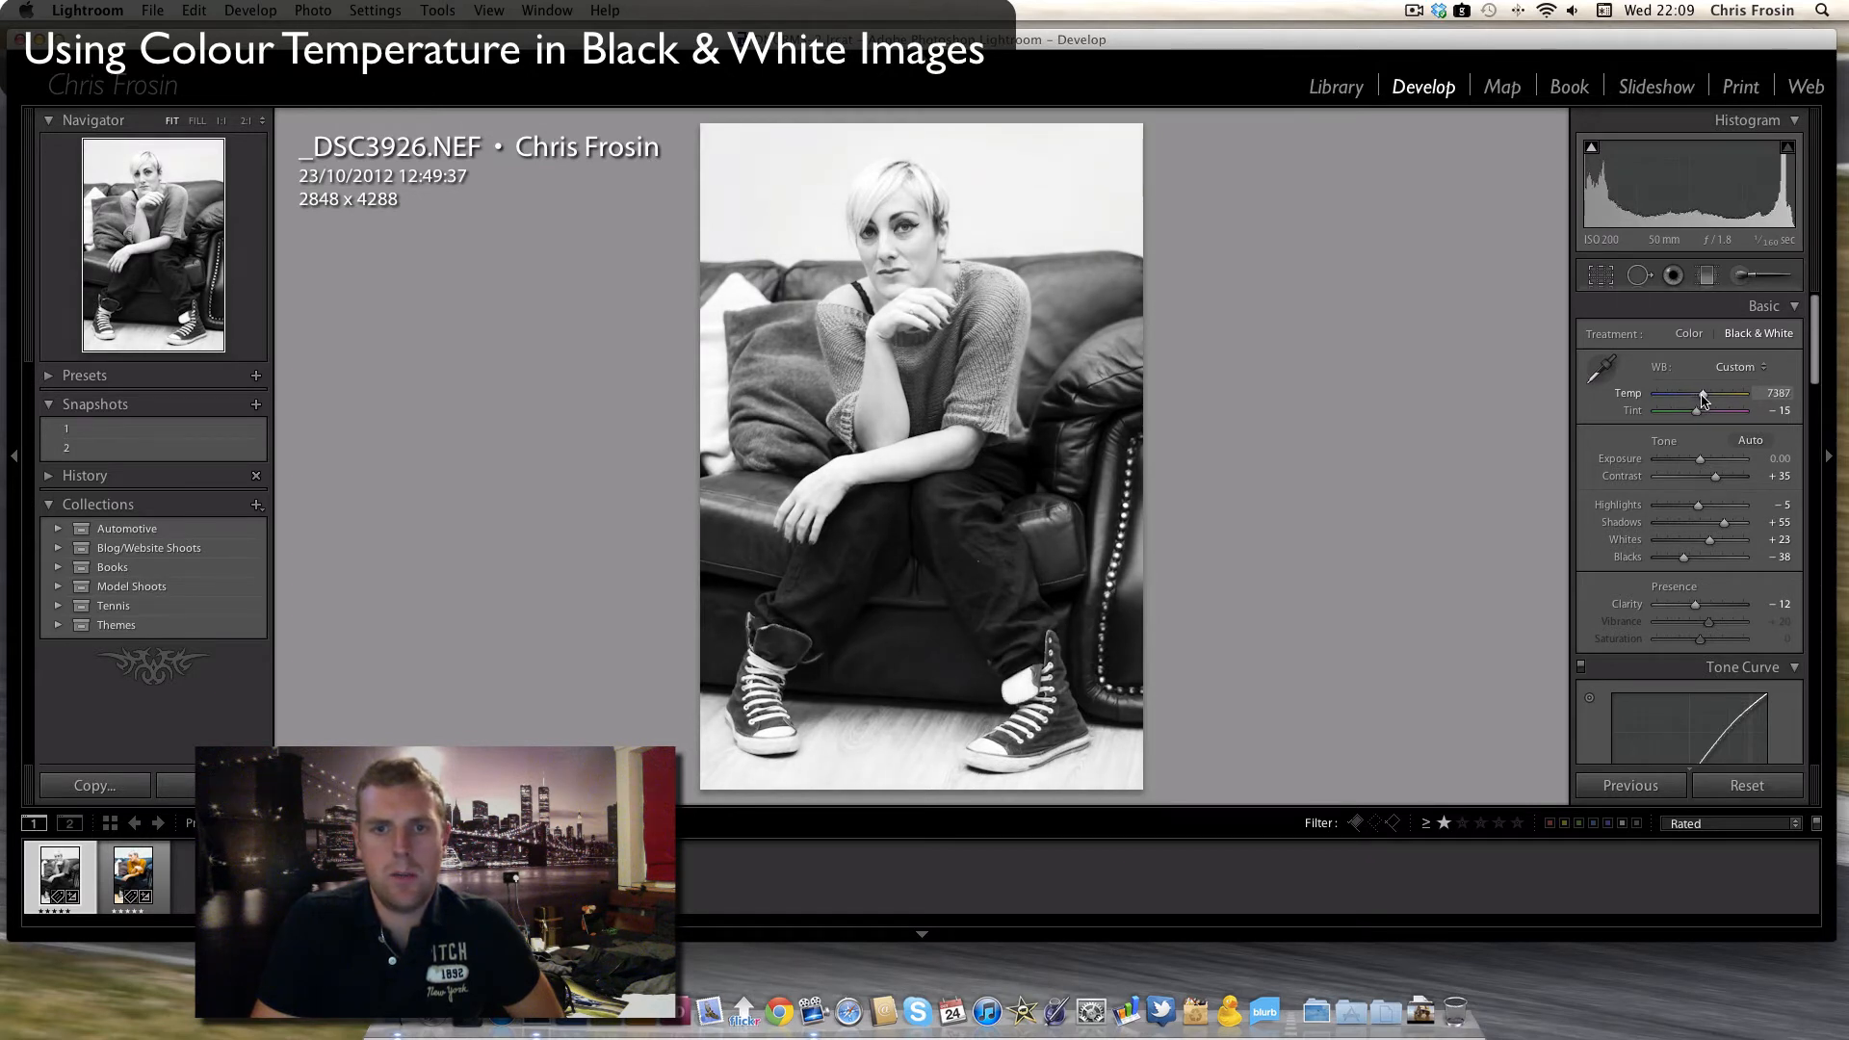
left_click_drag(1705, 400, 1731, 400)
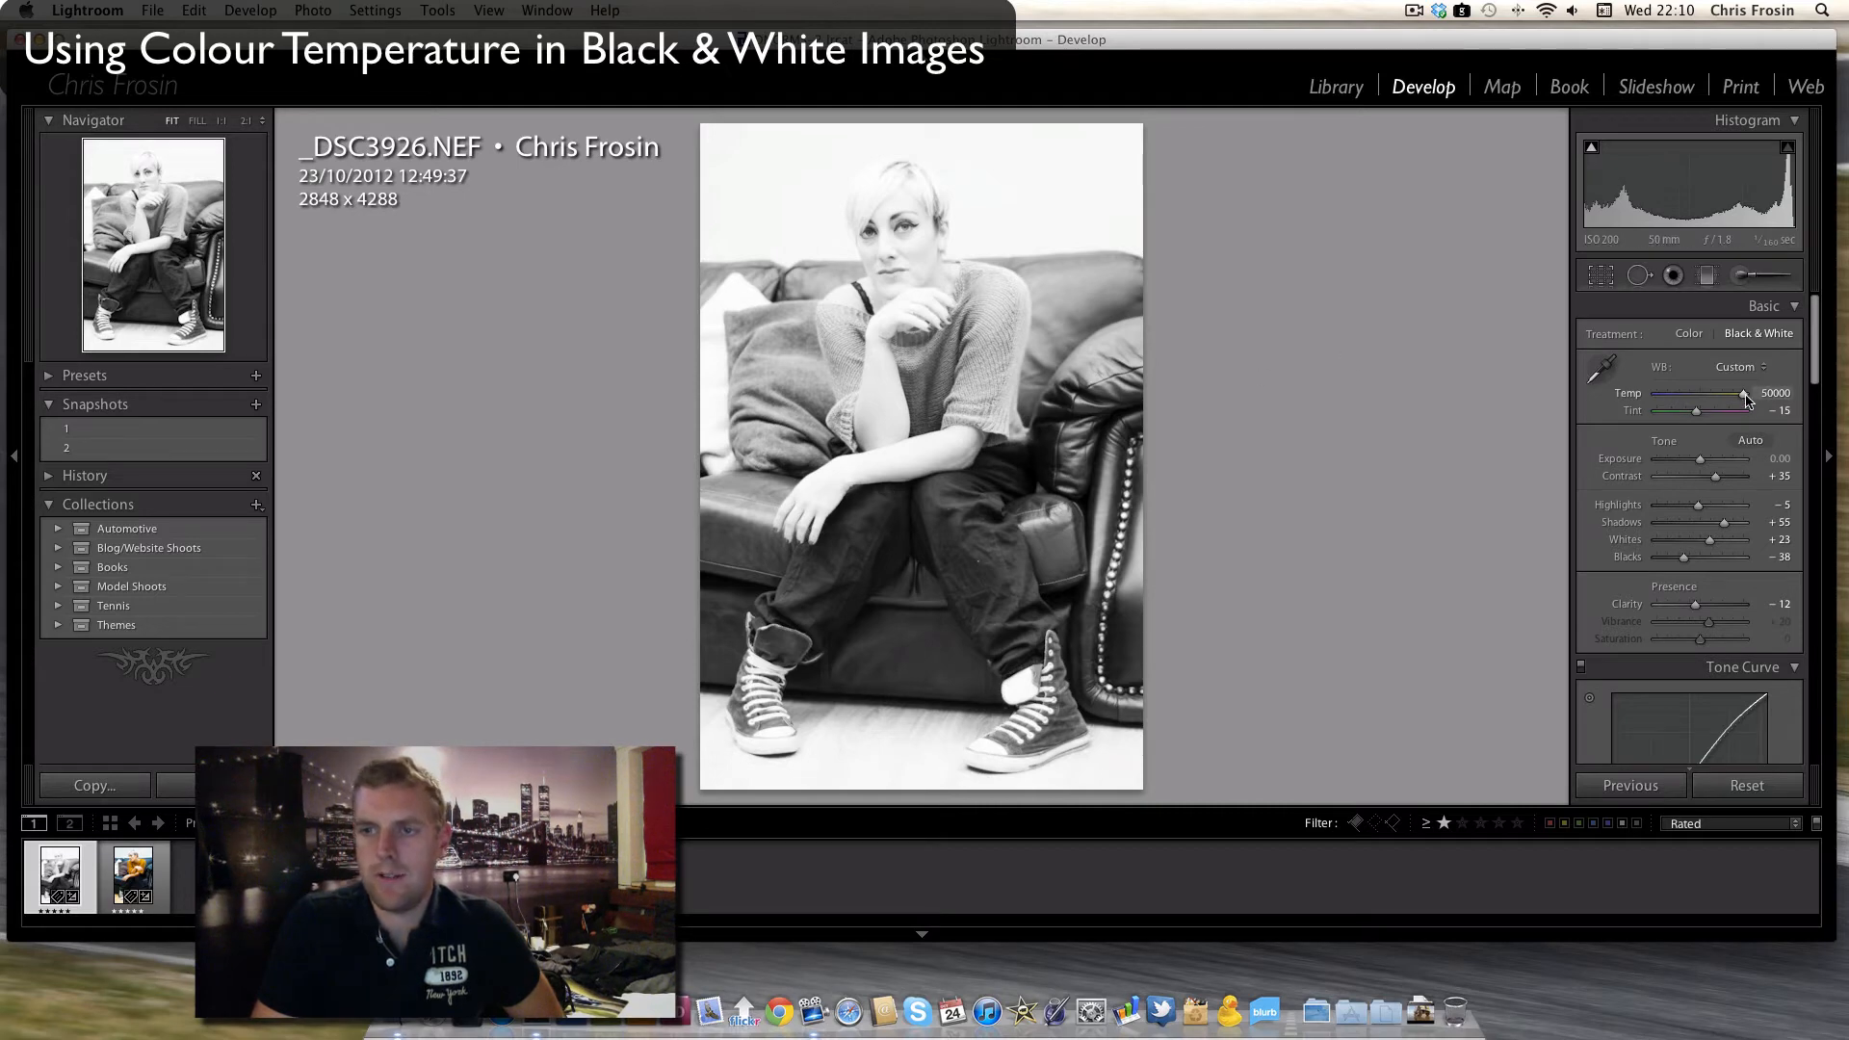
left_click_drag(1736, 398, 1669, 399)
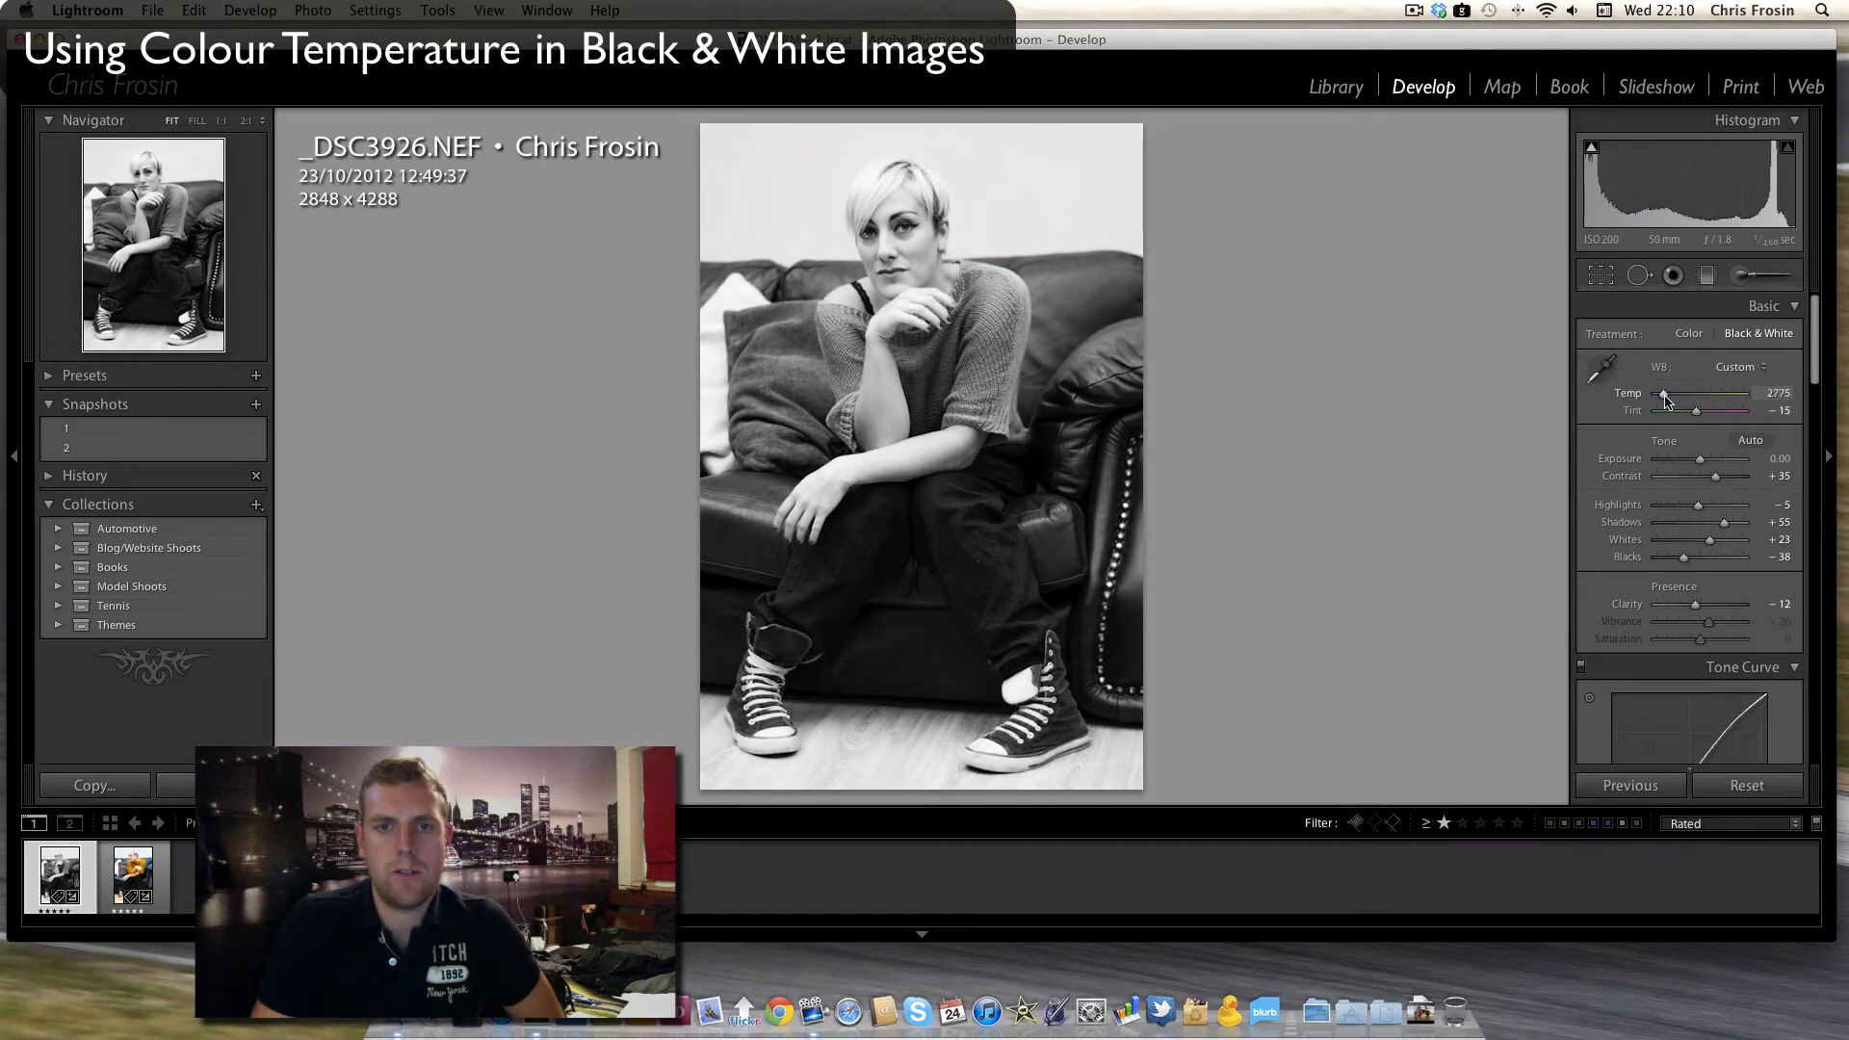
left_click_drag(1664, 395, 1658, 399)
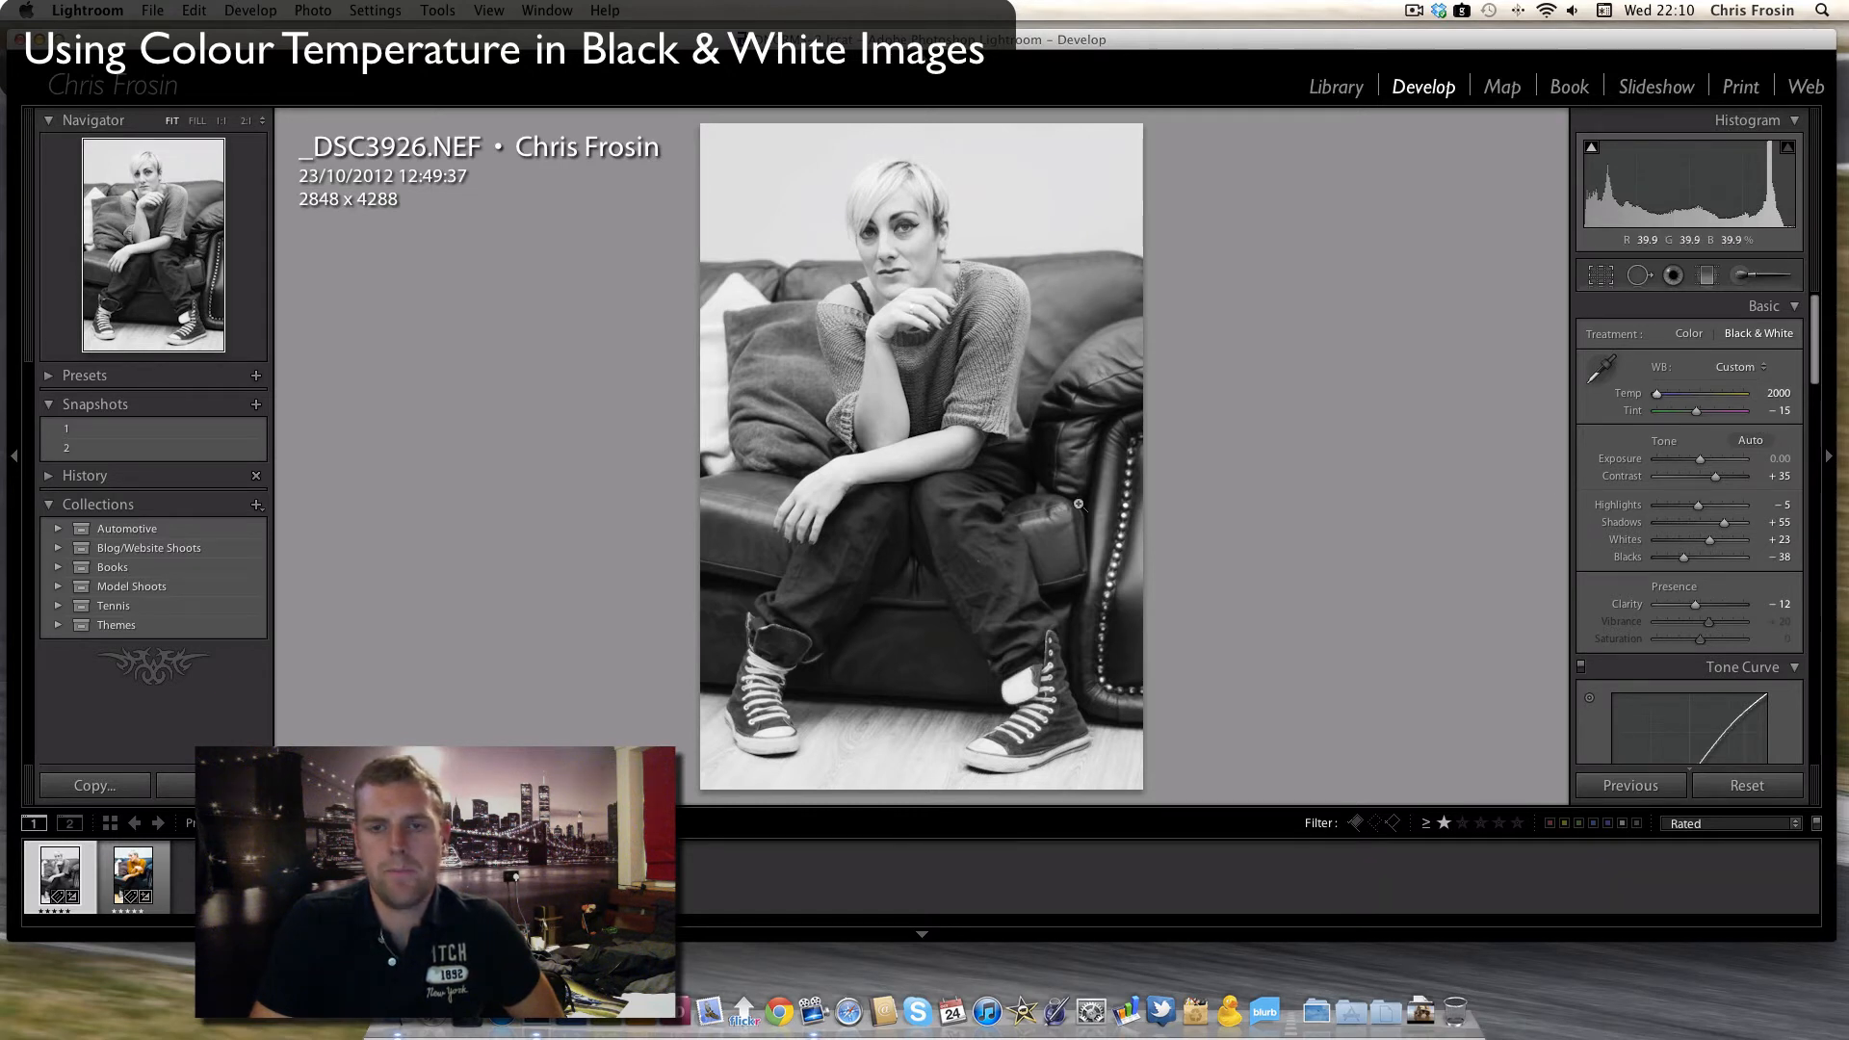
- Set Orange to -14, Yellow to -29, Aqua to -82 and Blue to +4 in the Black & White Mix
scroll(1816, 370, "down", 1)
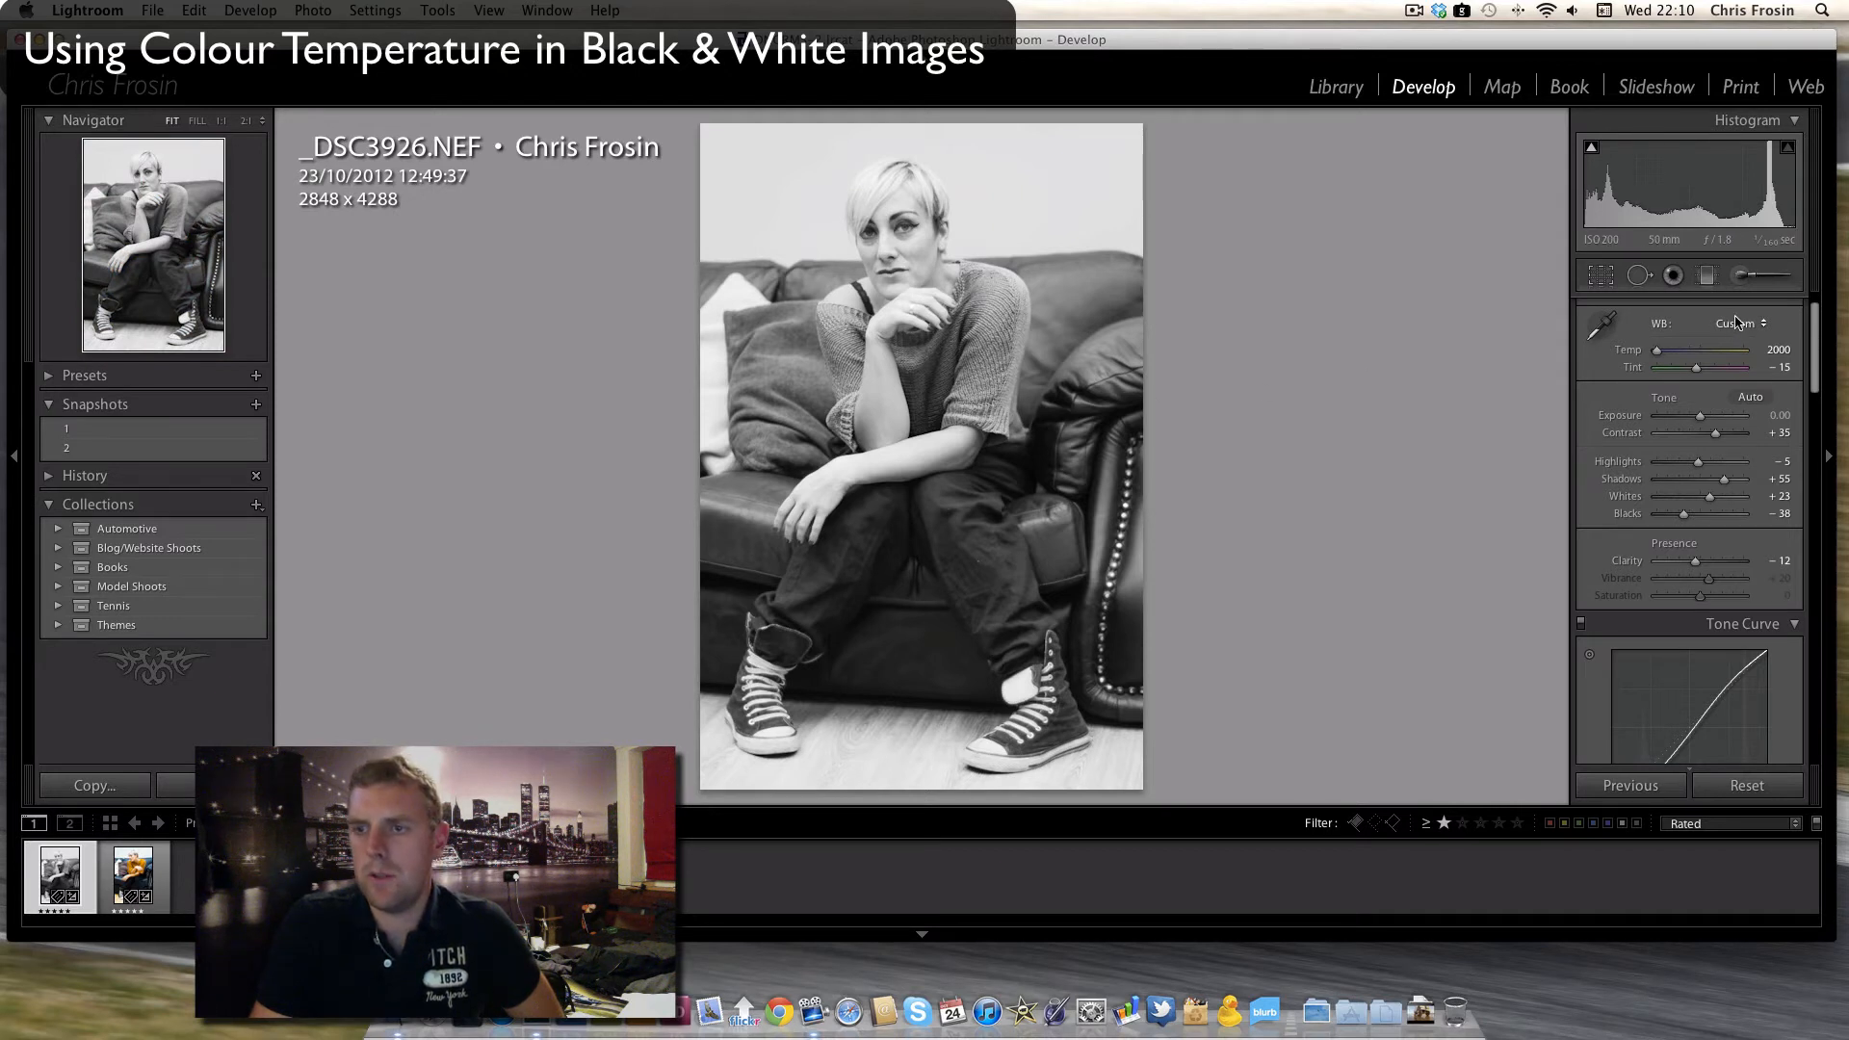
scroll(1814, 364, "down", 10)
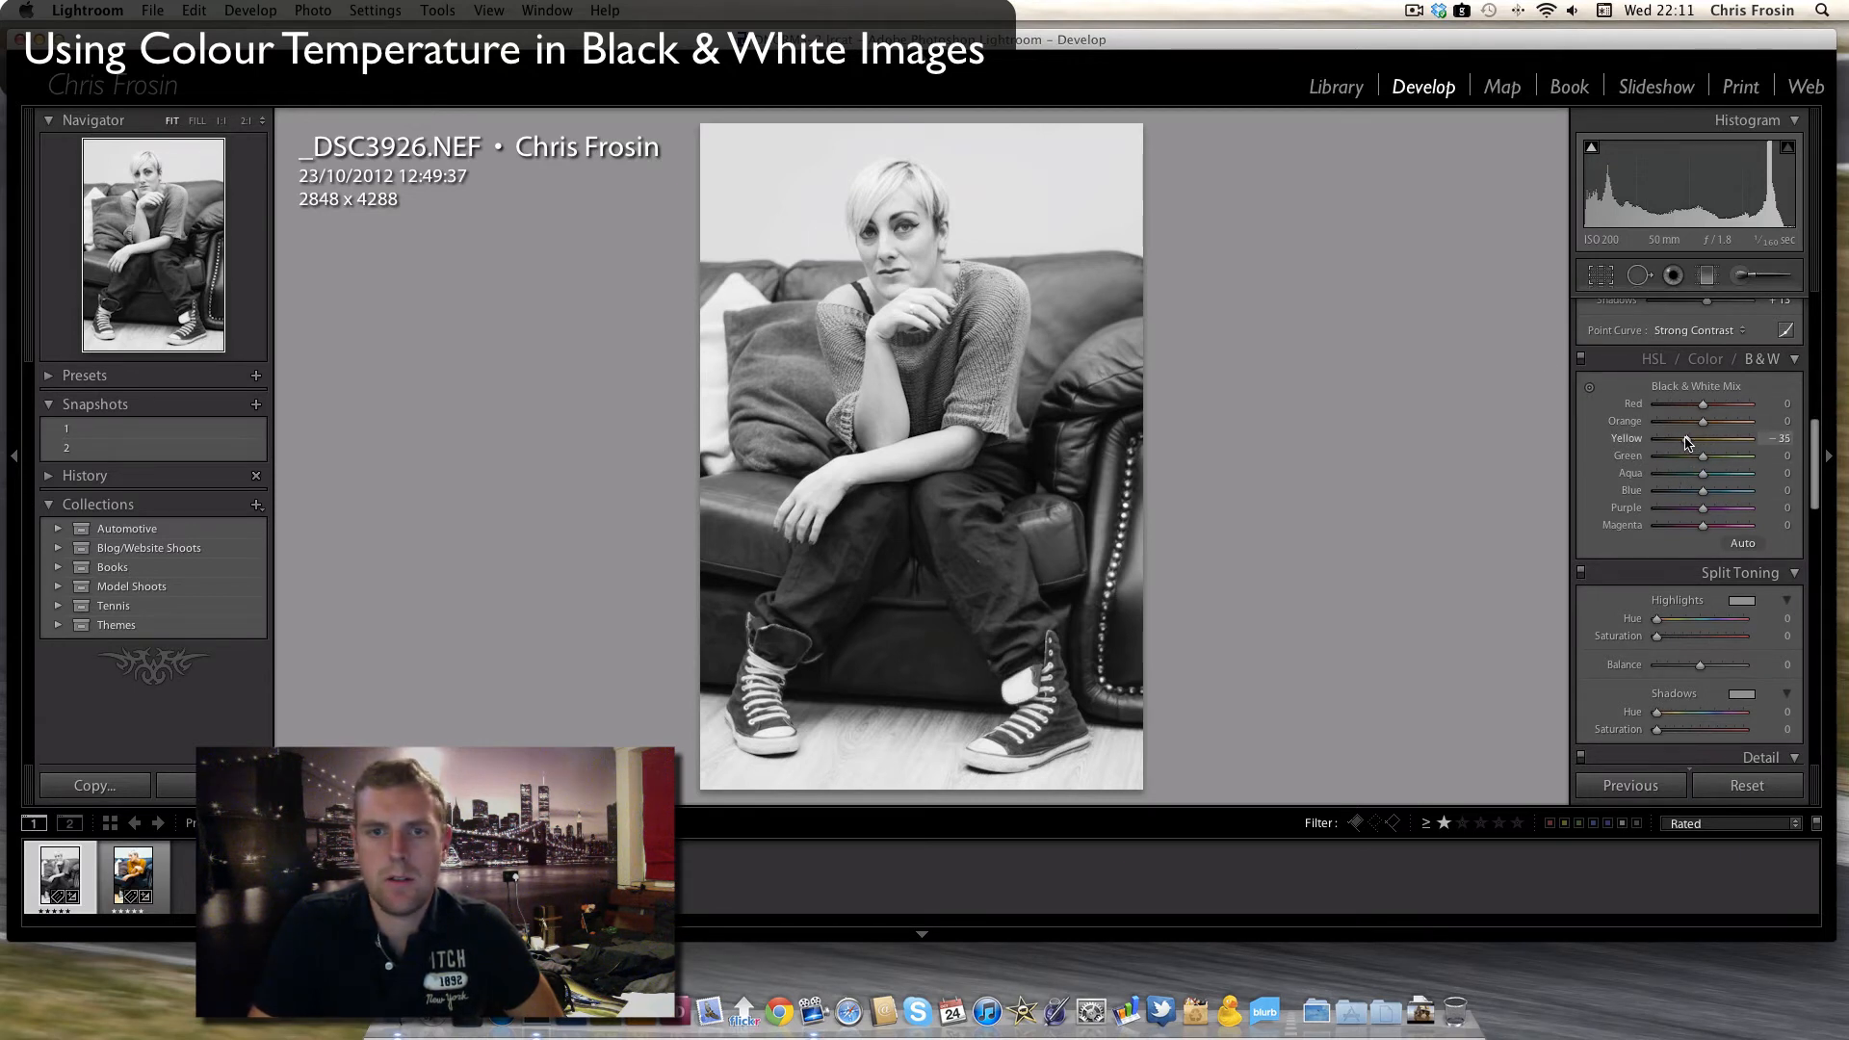
left_click_drag(1685, 437, 1697, 422)
left_click_drag(1703, 490, 1667, 477)
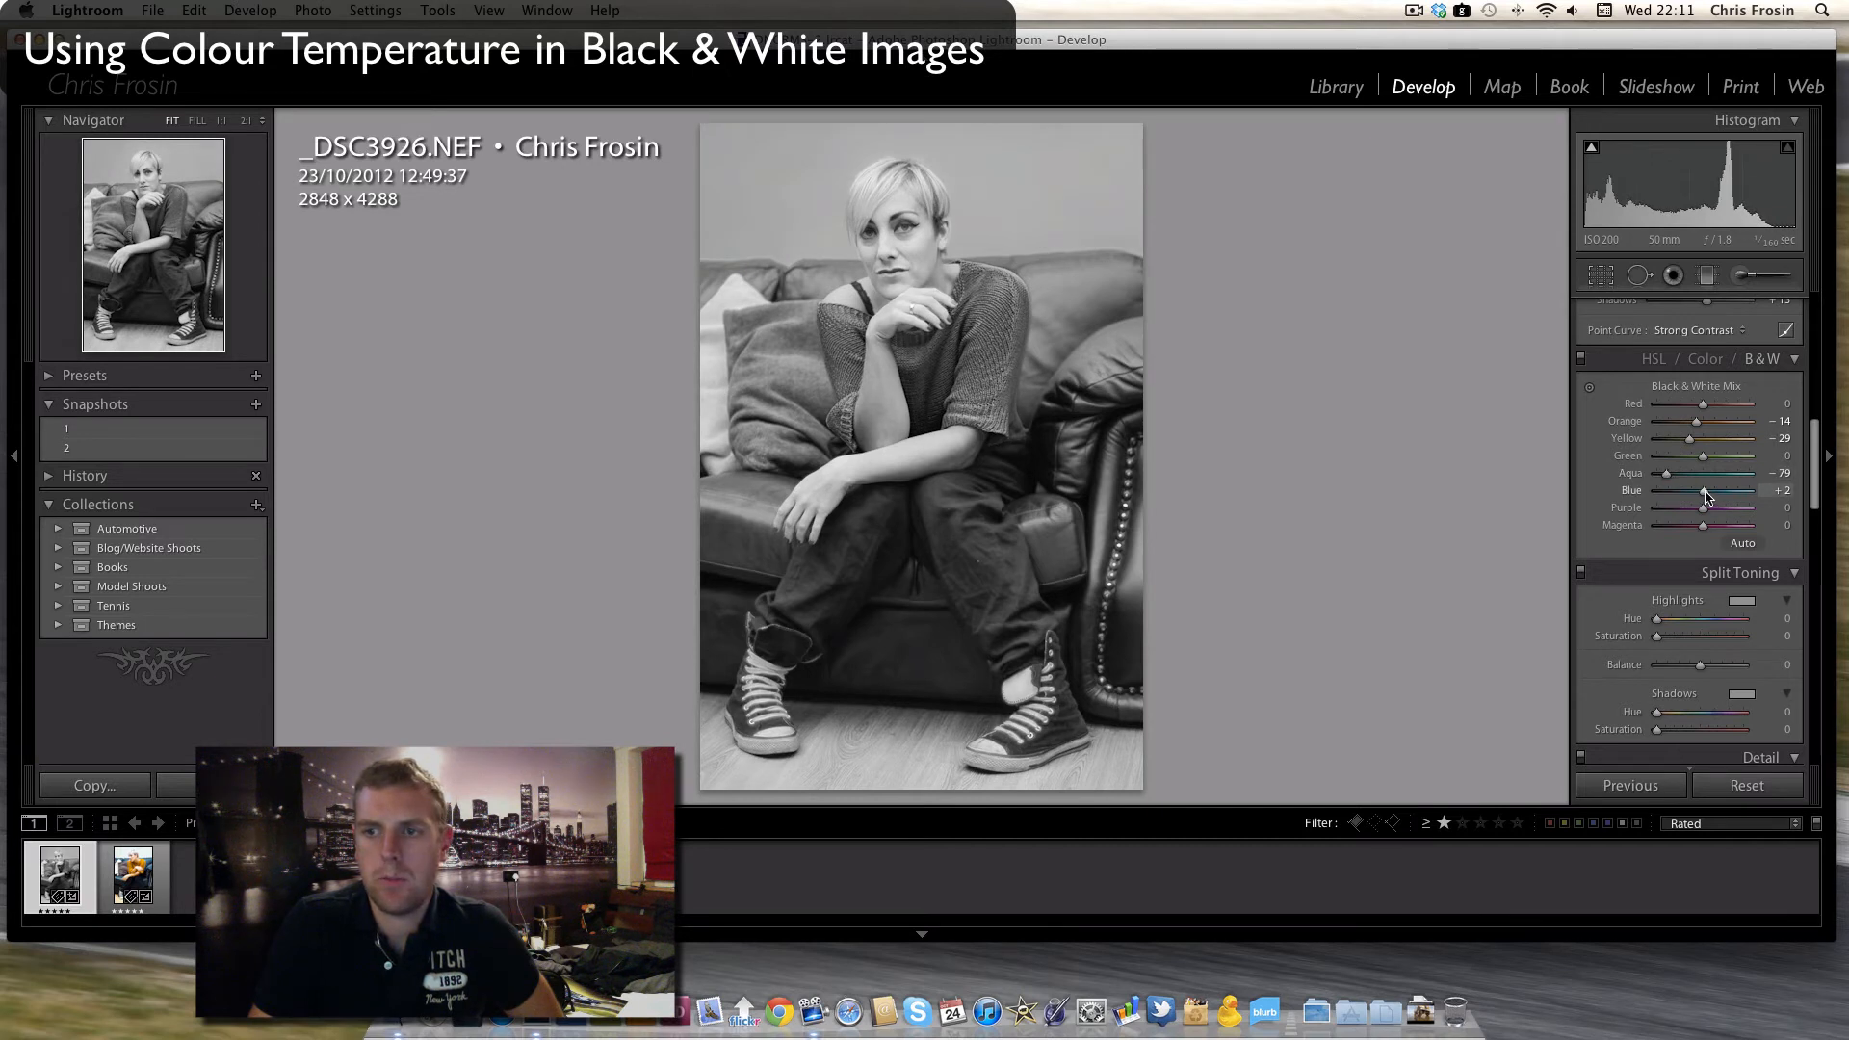
left_click_drag(1706, 494, 1705, 495)
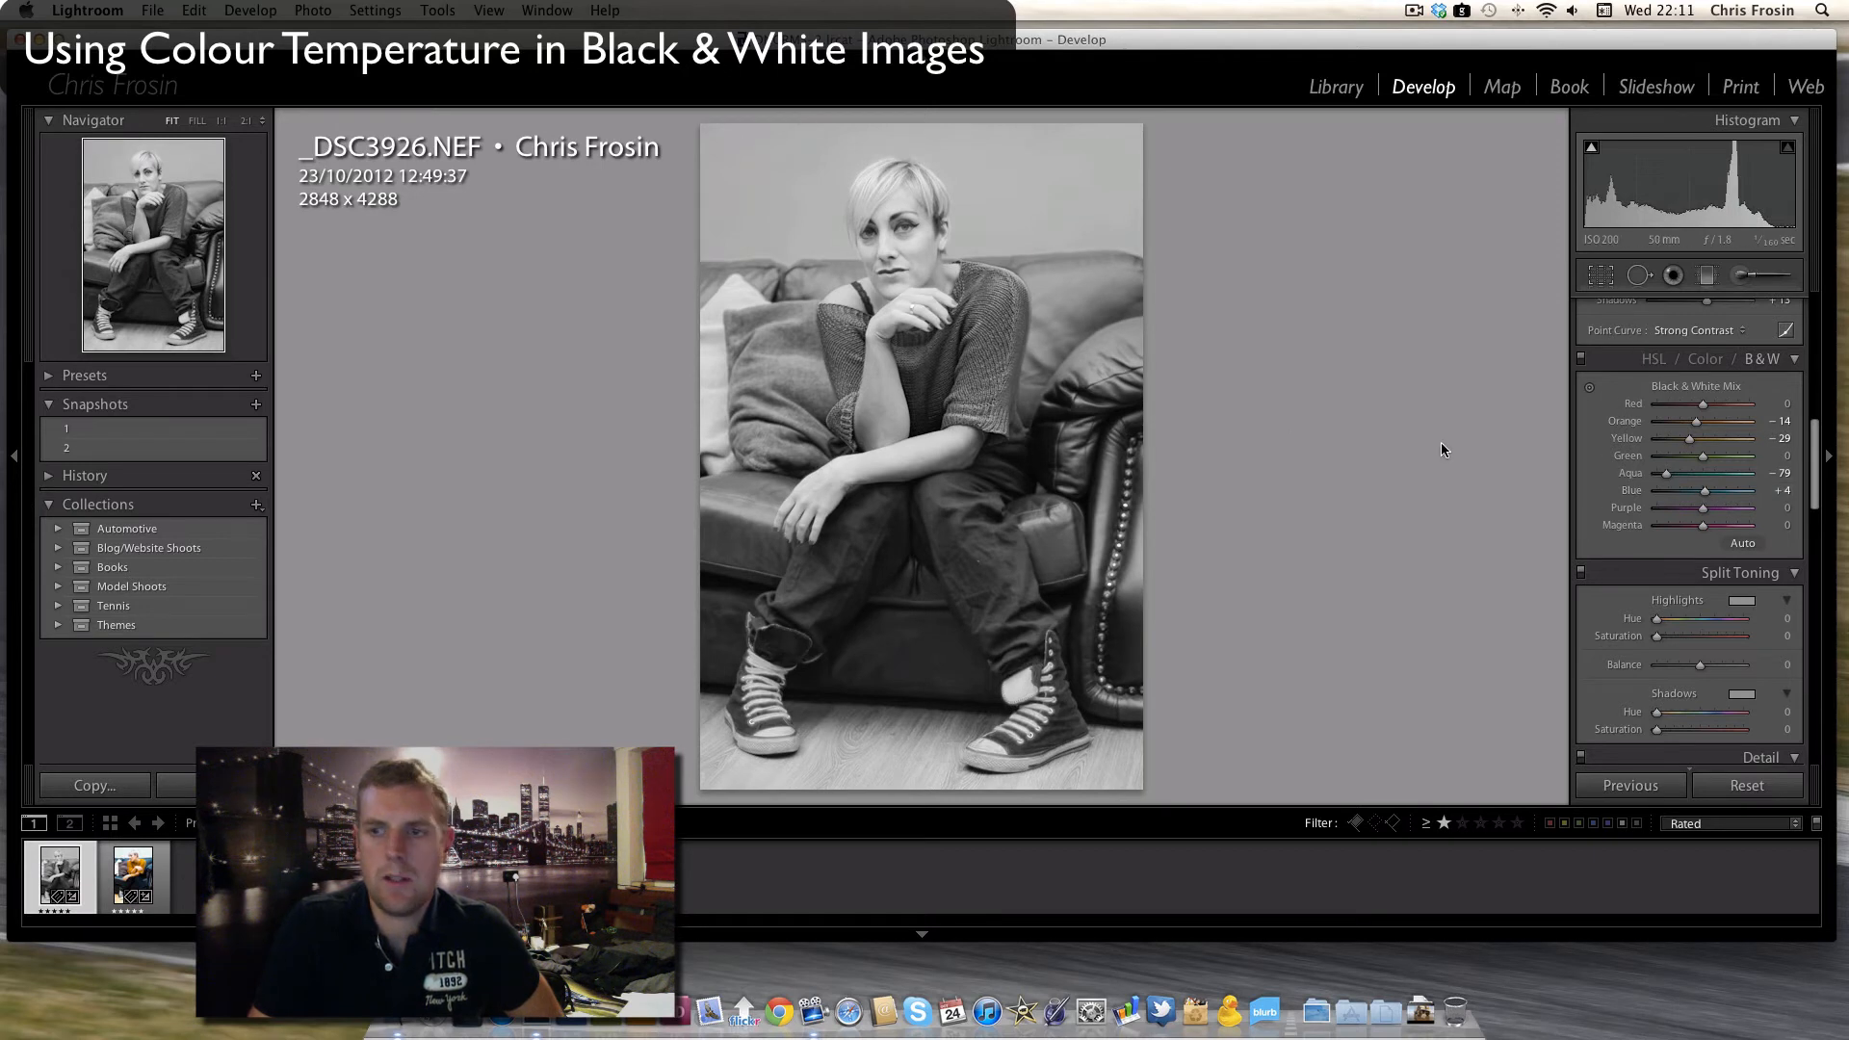
left_click_drag(1667, 475, 1666, 479)
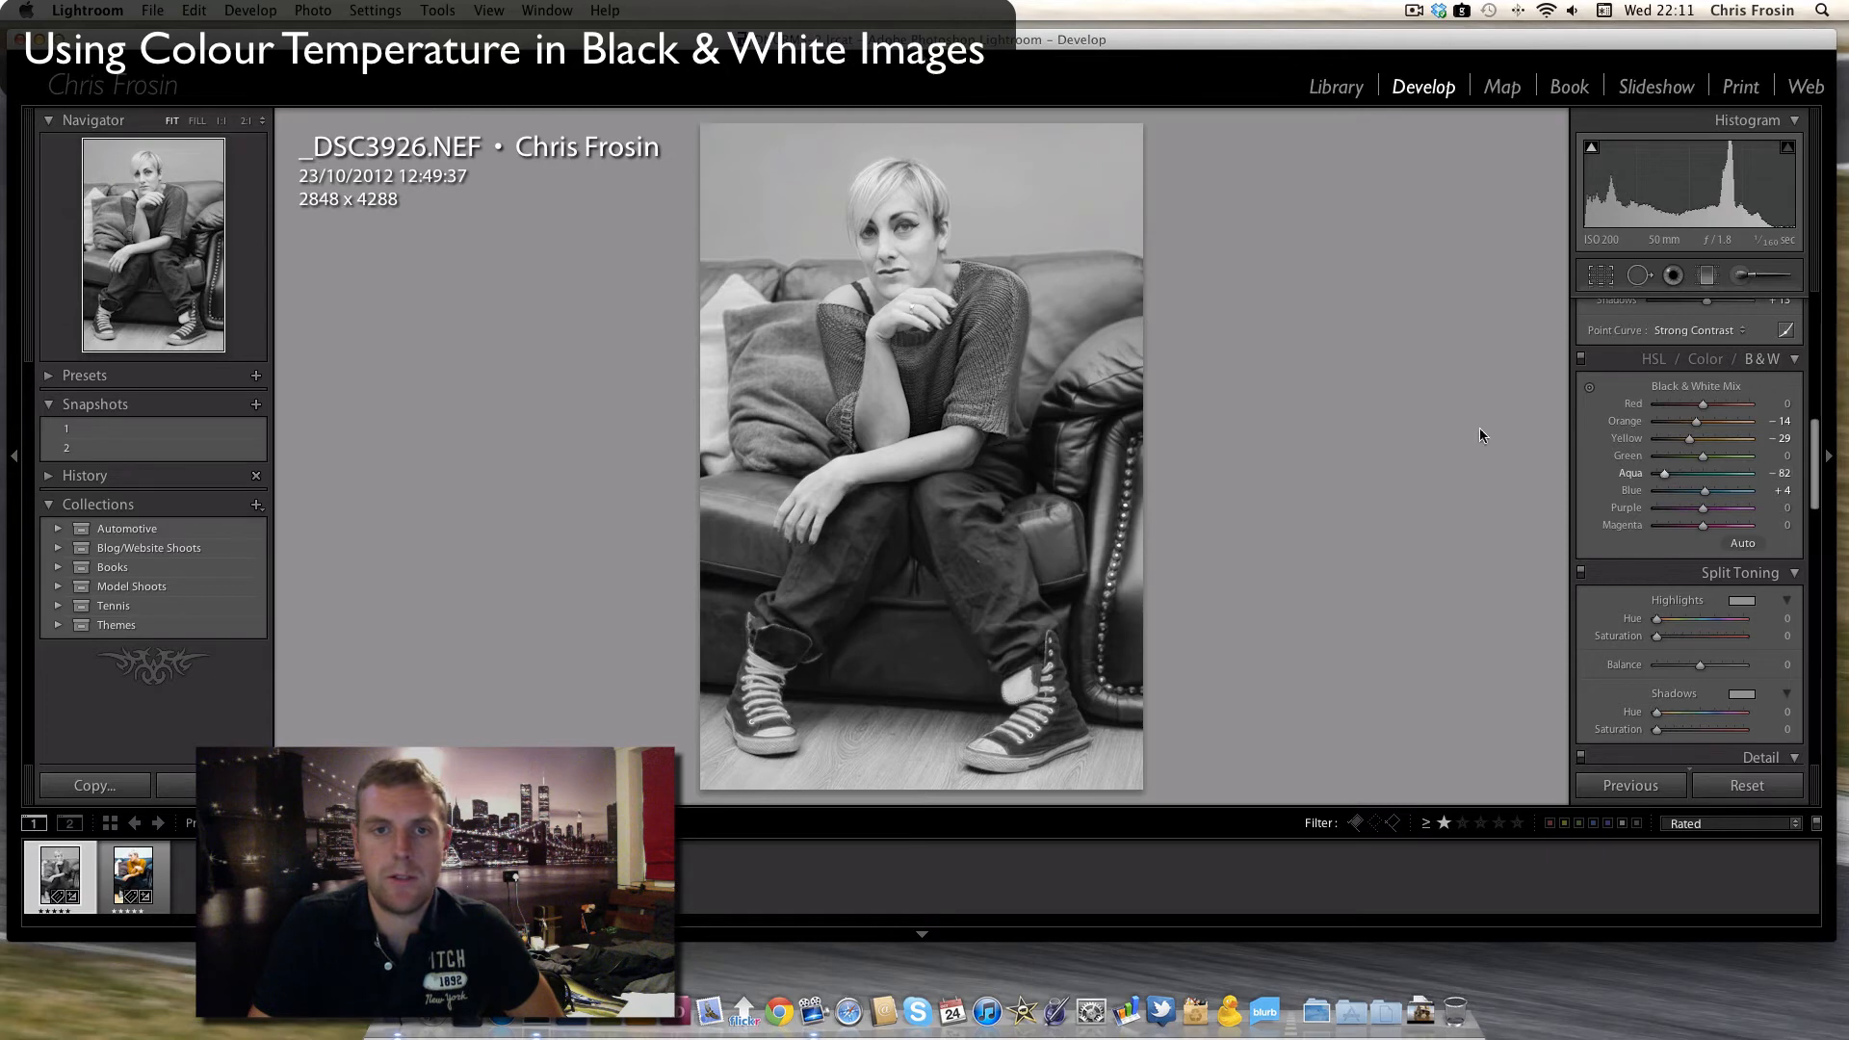
left_click(886, 235)
left_click(971, 522)
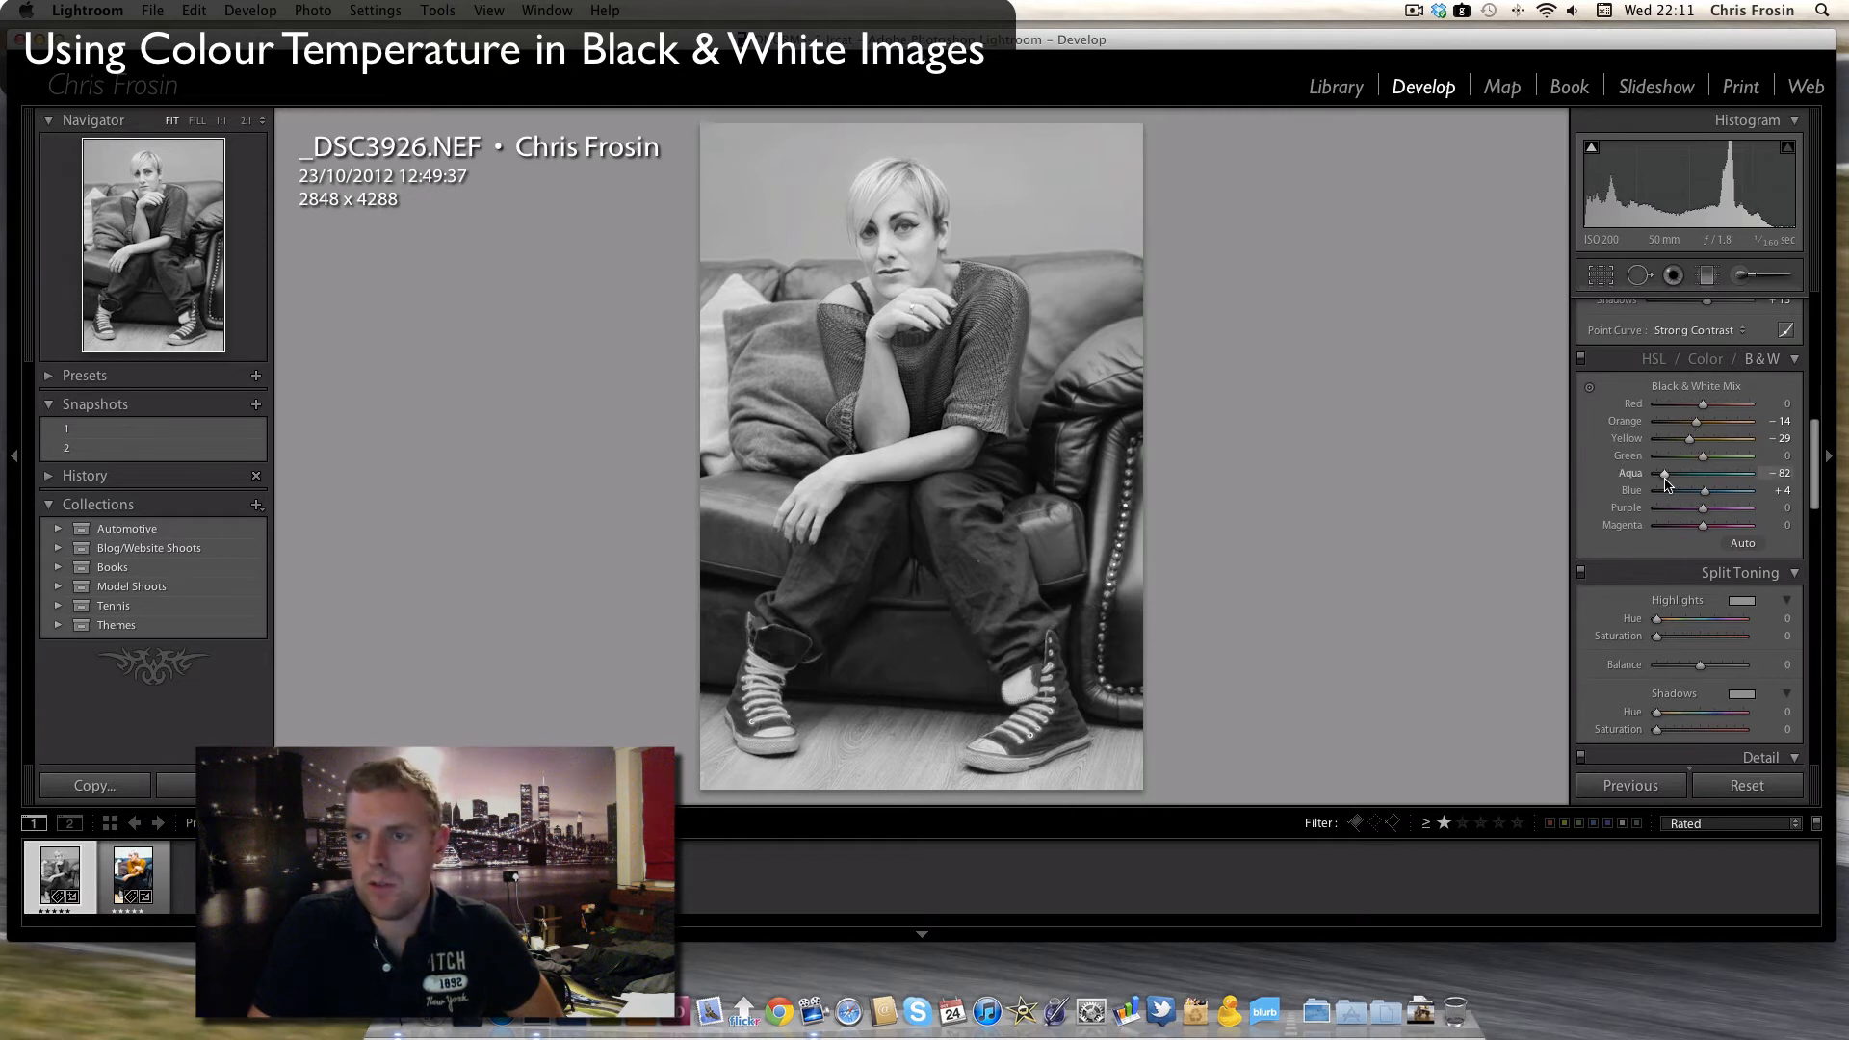
mouse_move(1811, 478)
left_mouse_down()
mouse_move(1817, 533)
mouse_move(1823, 506)
left_mouse_up()
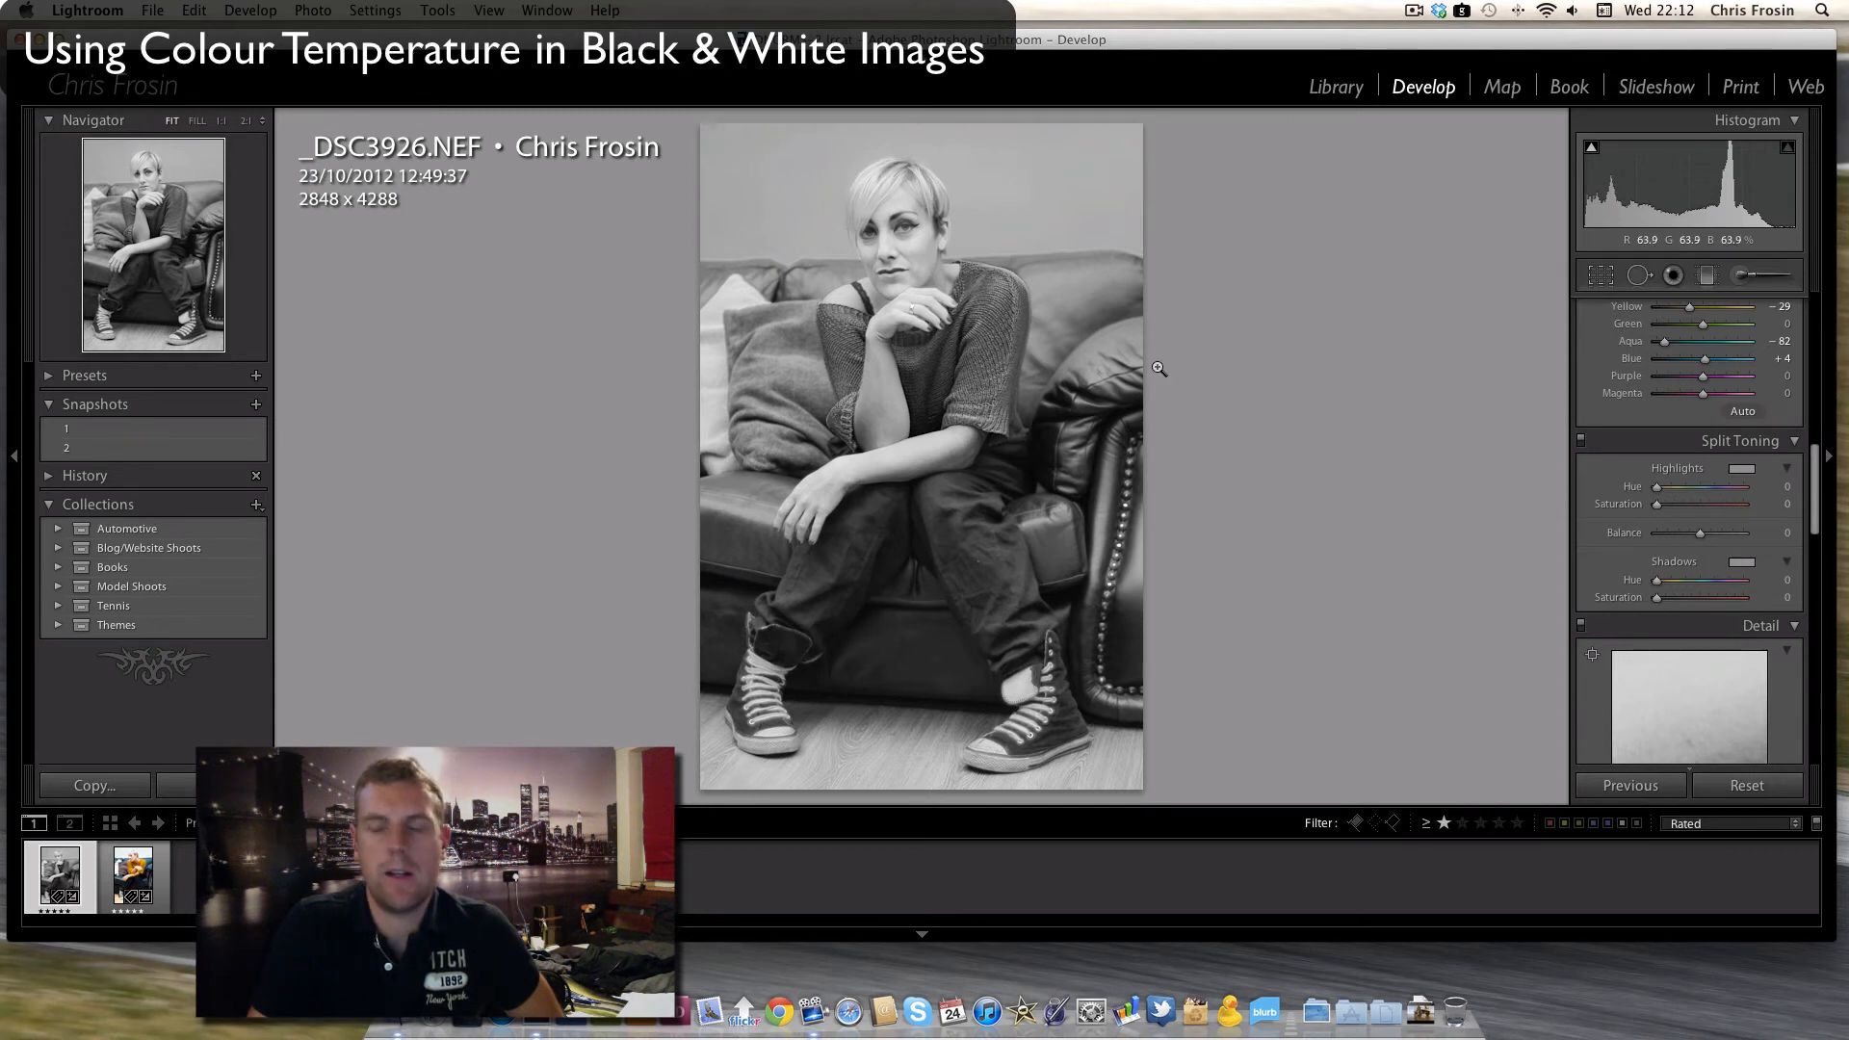
- Switch the treatment to Color to inspect the cooled colours and HSL saturation settings, and return it to Black & White
left_click_drag(1822, 515, 1829, 366)
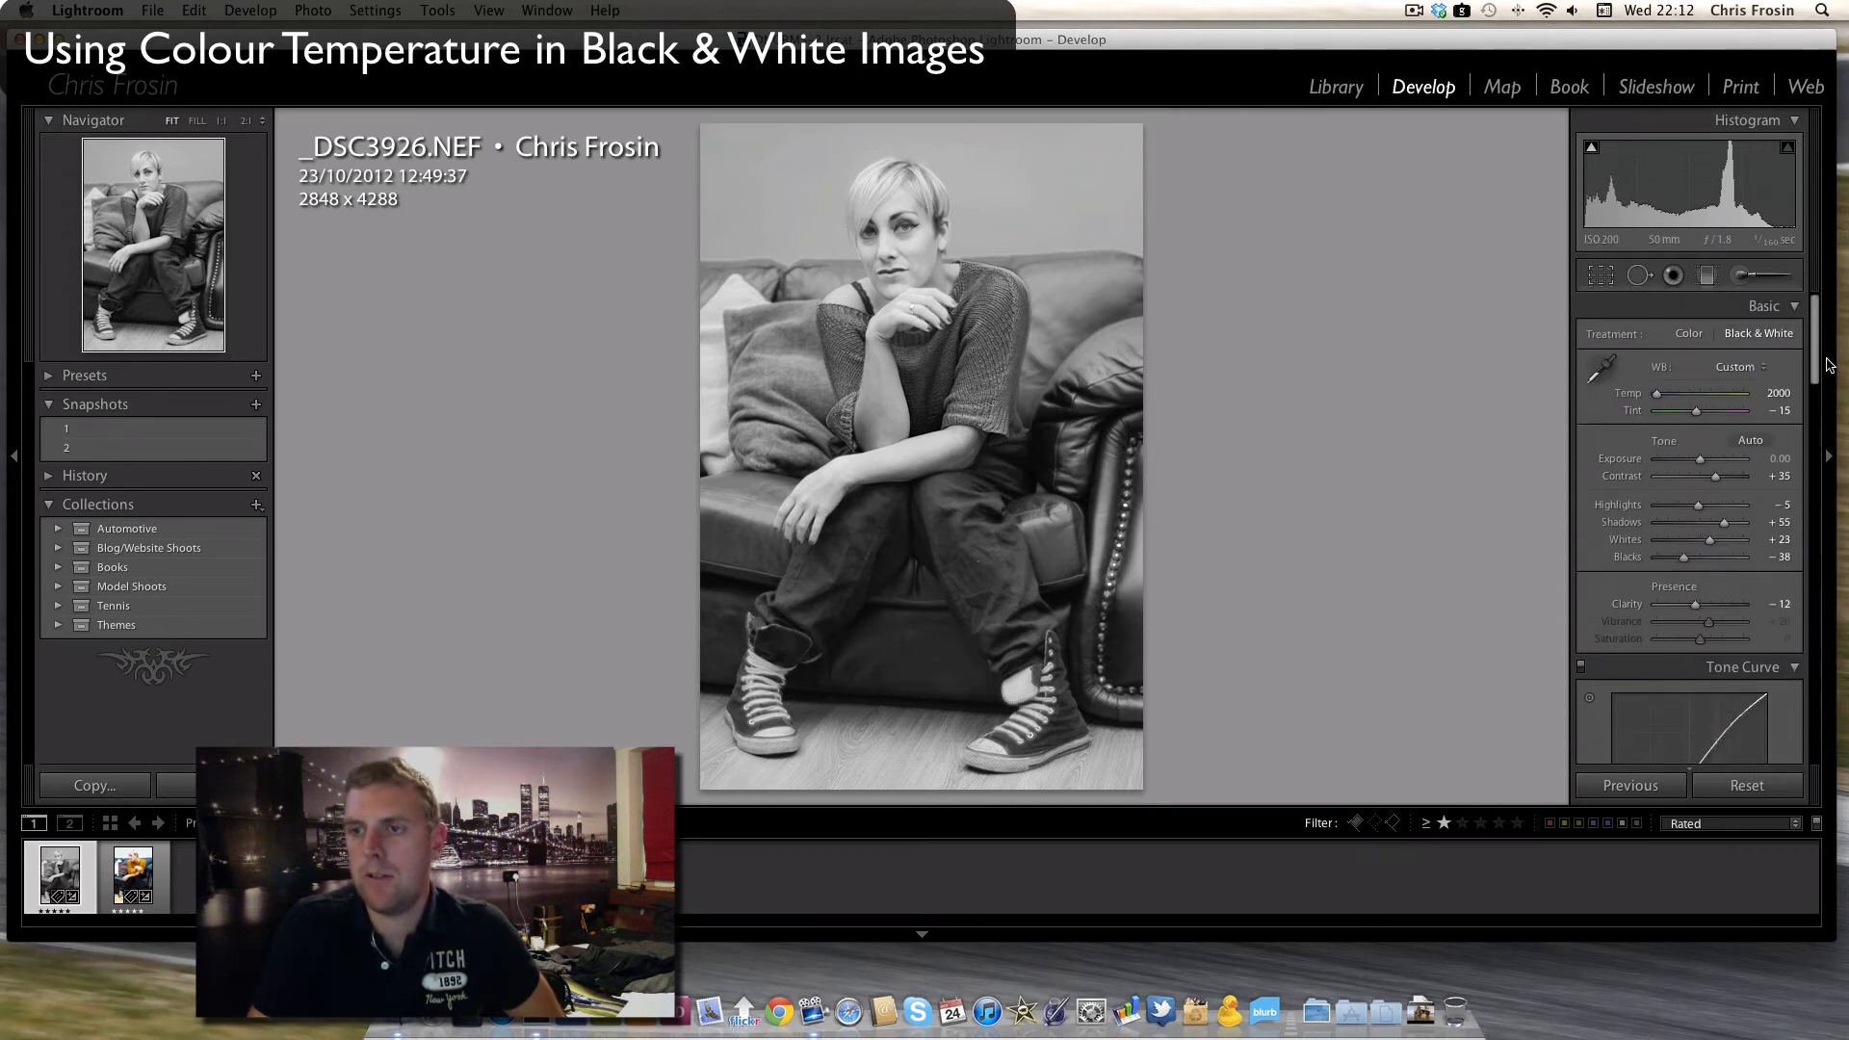
left_click(1690, 335)
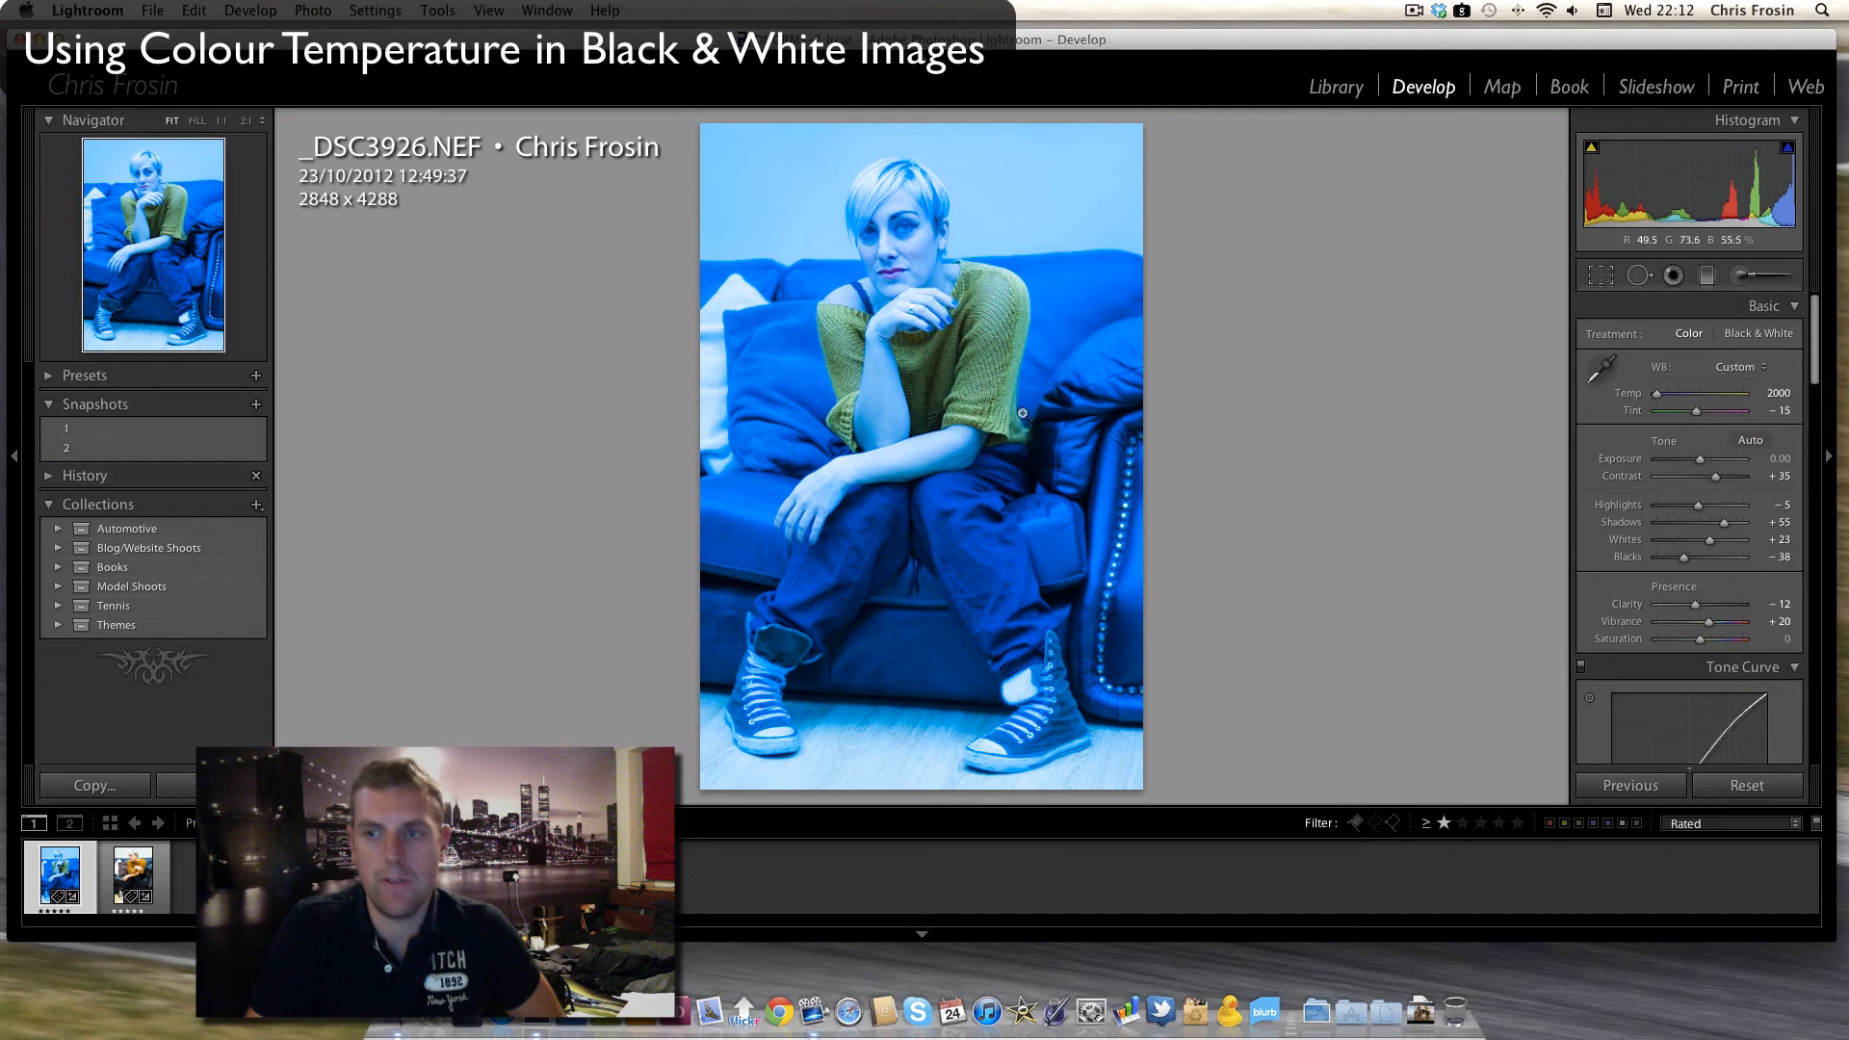
scroll(1700, 462, "down", 10)
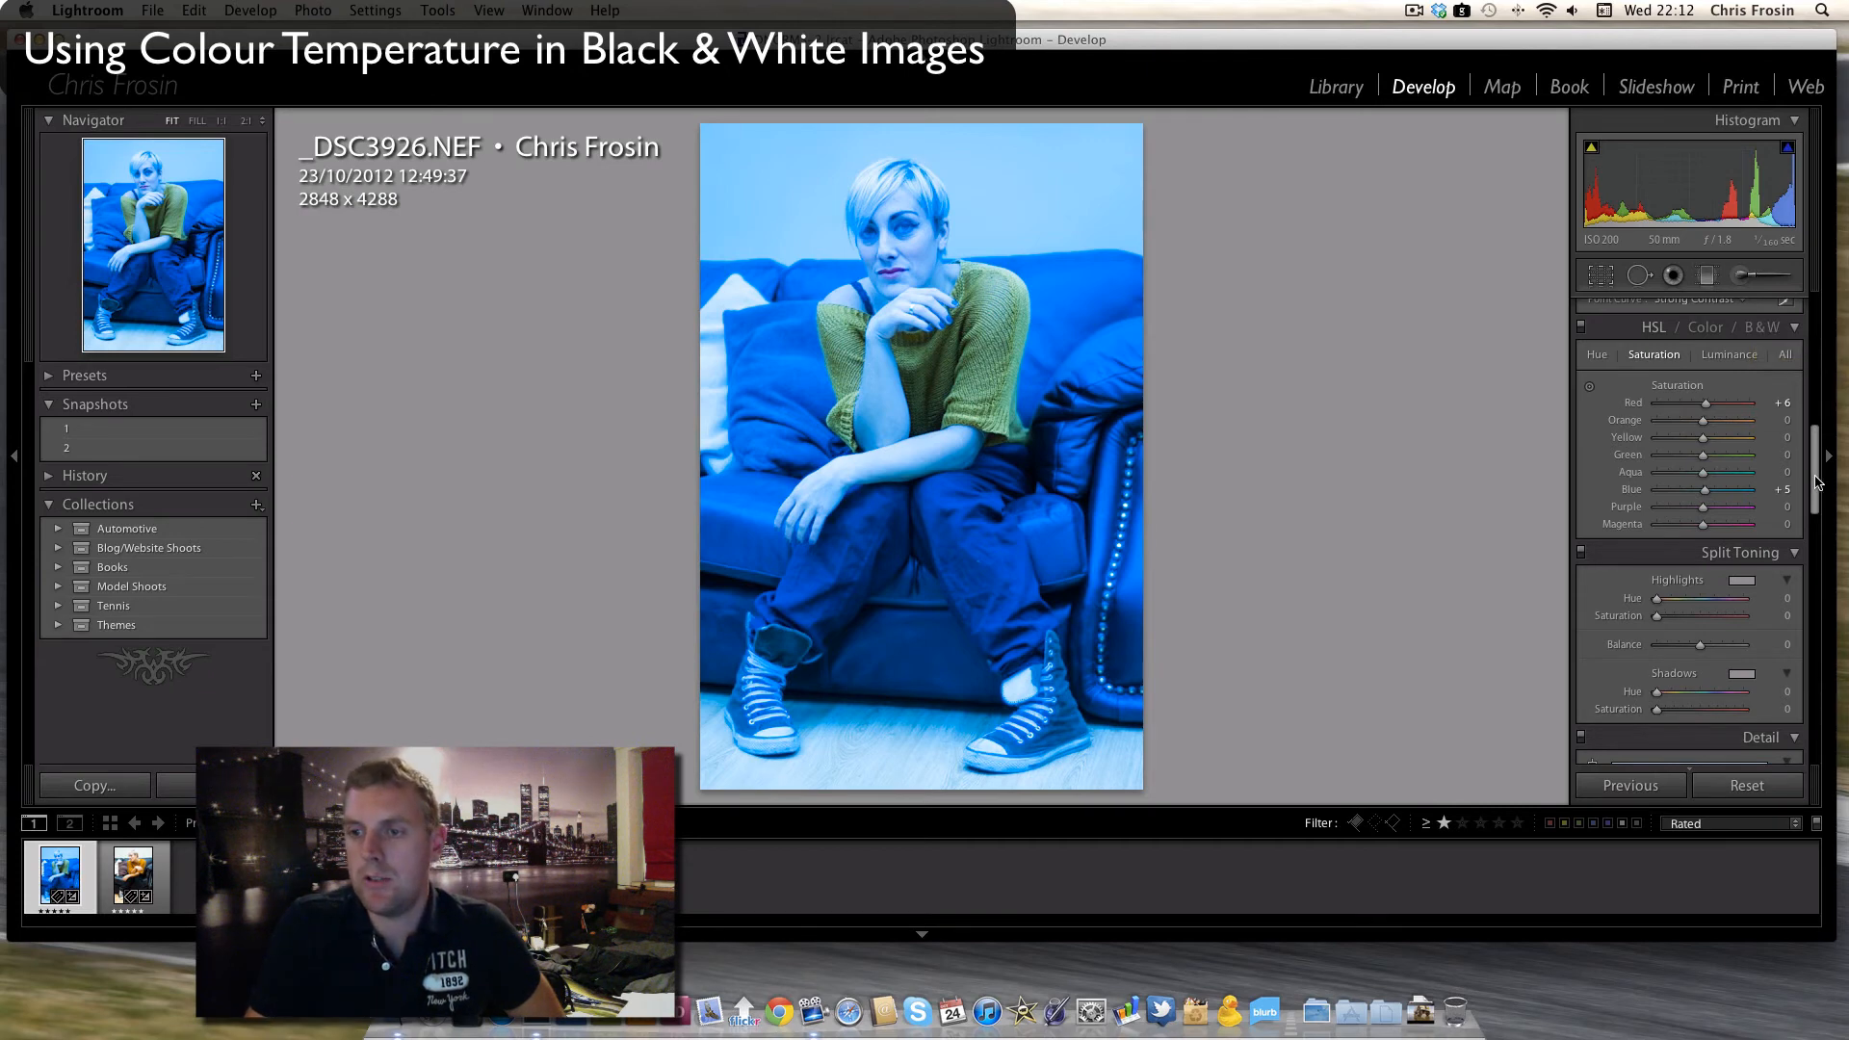
left_click_drag(1816, 475, 1768, 346)
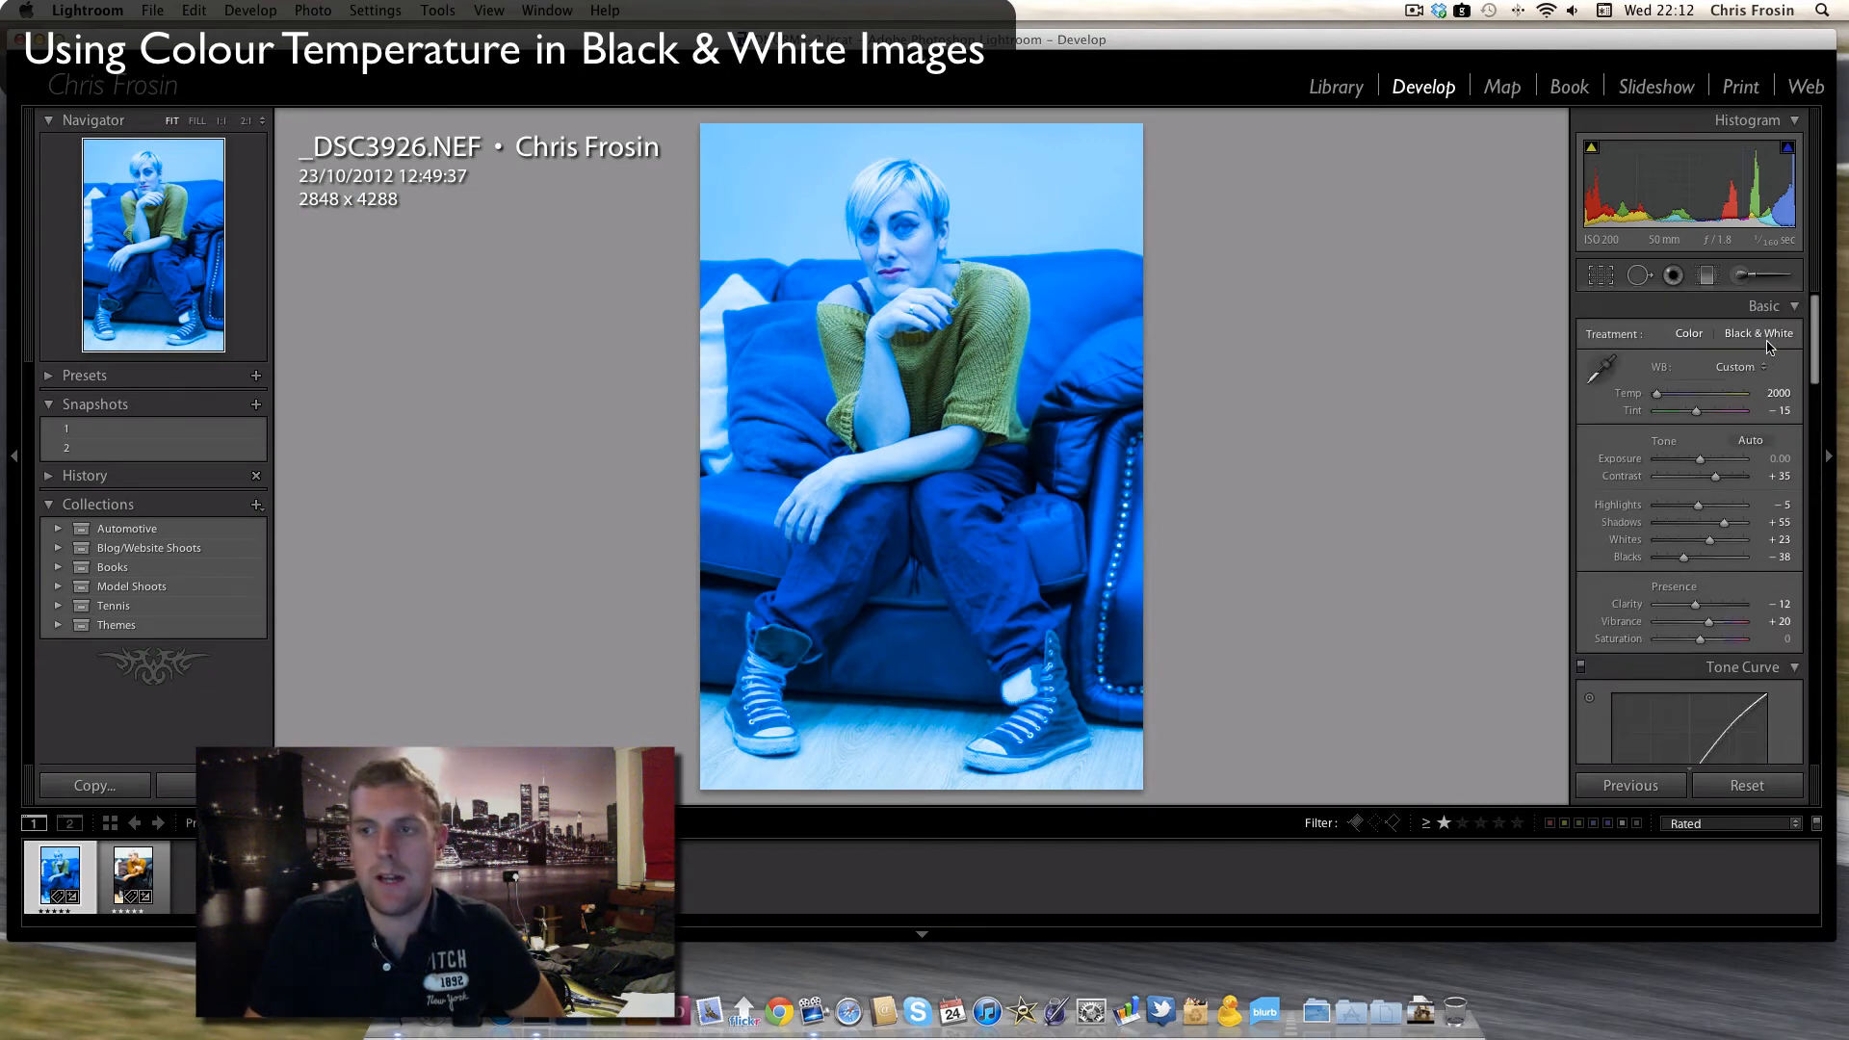
left_click(1776, 335)
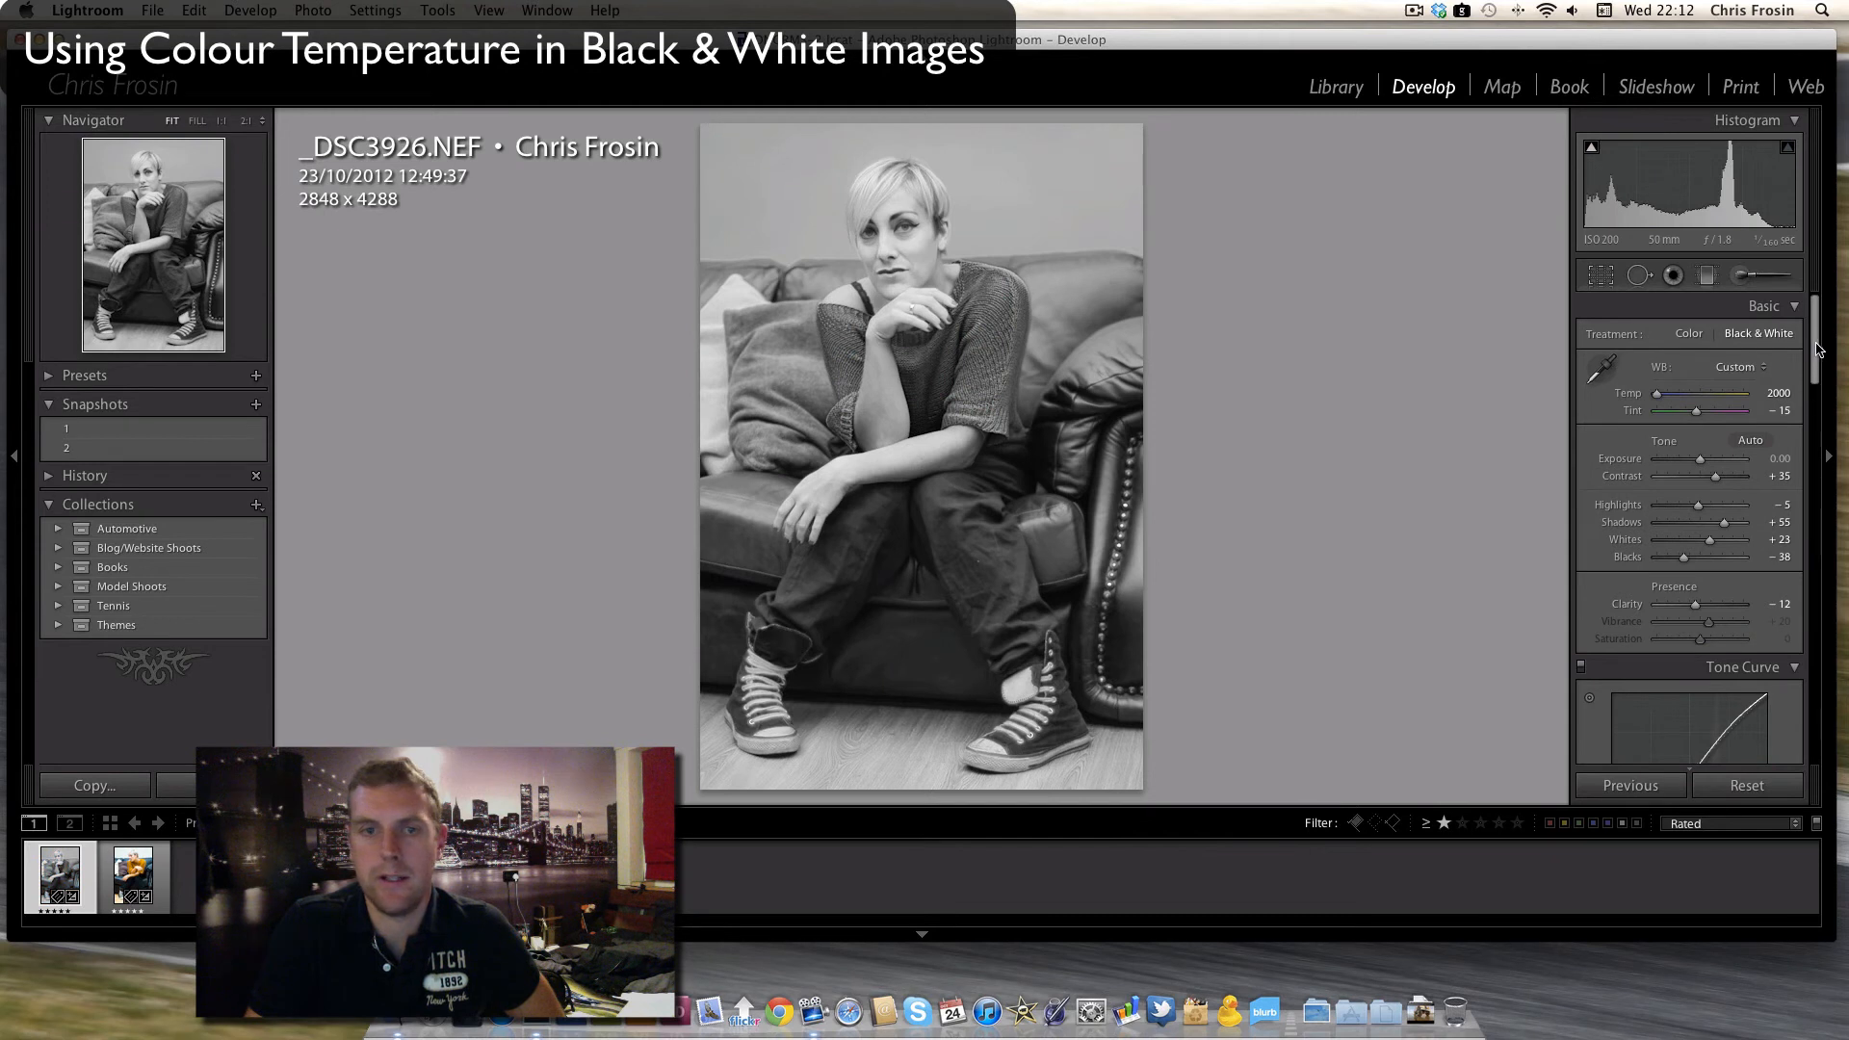
- Set Blue to +7 and Aqua to -83 in the Black & White Mix
scroll(1781, 433, "down", 10)
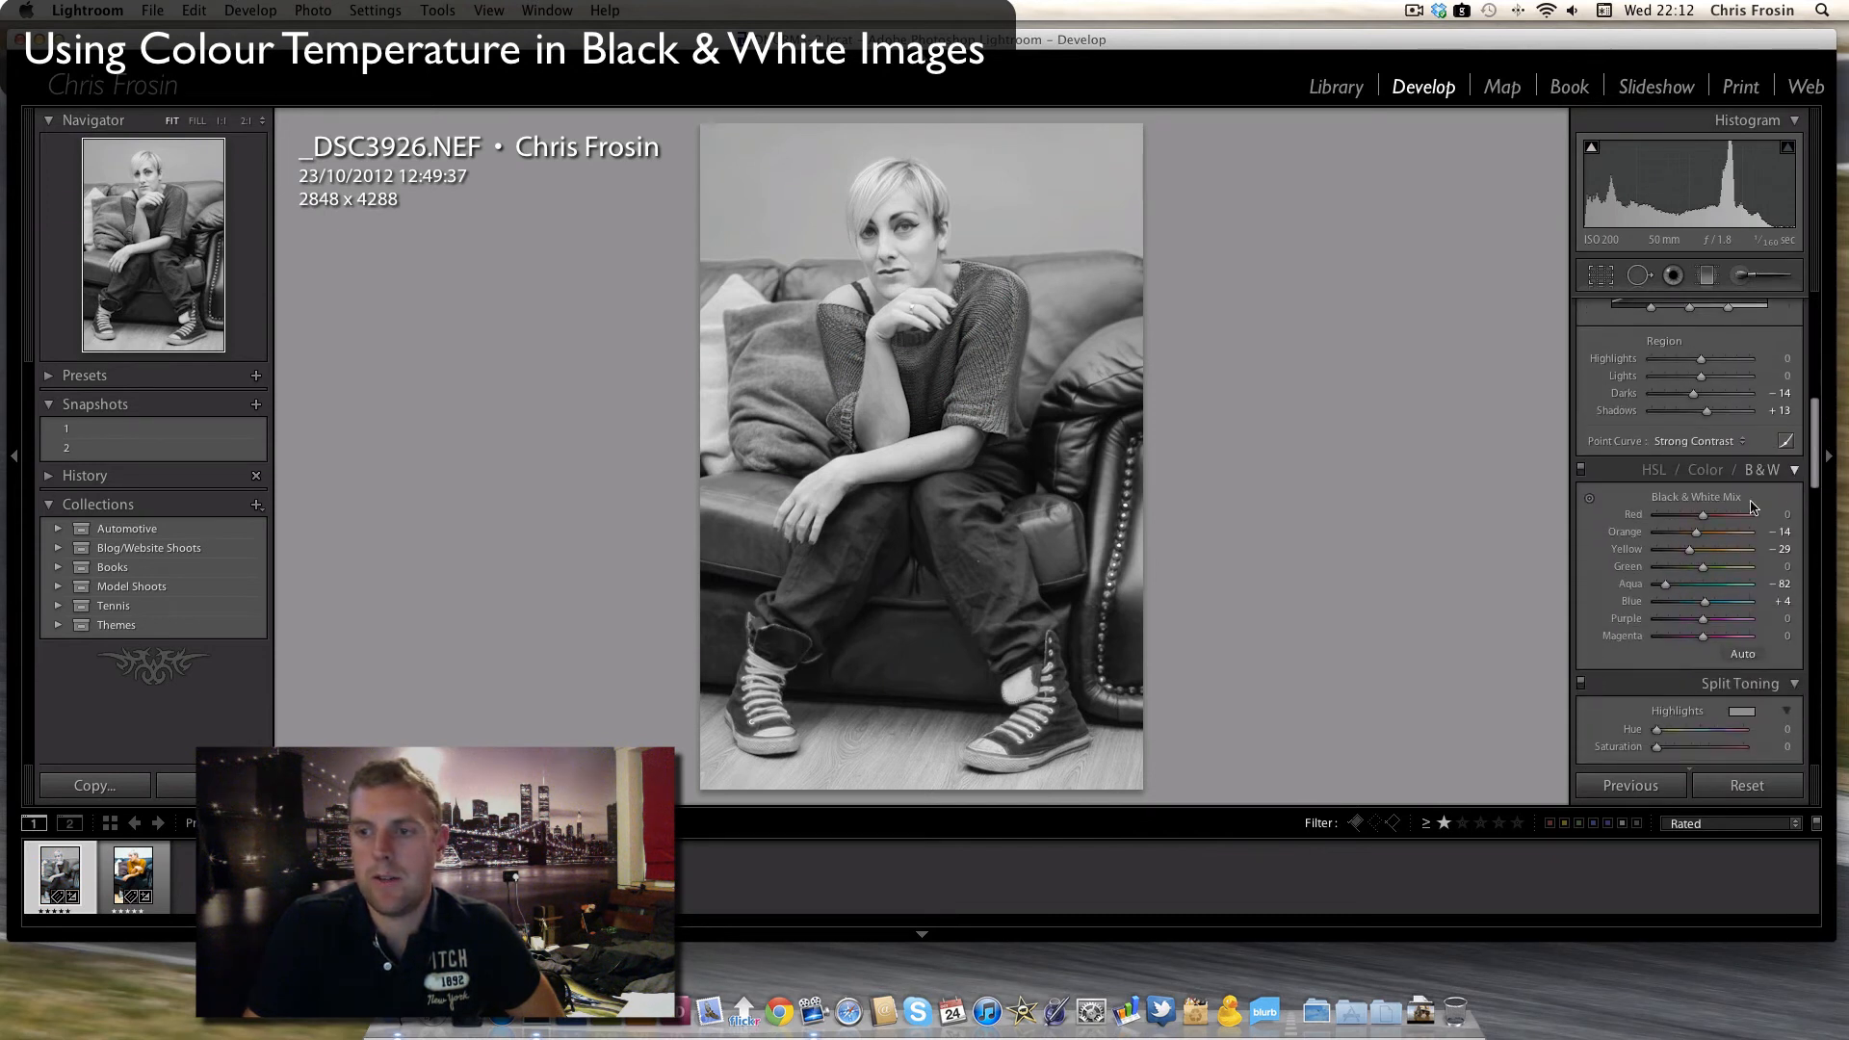
left_click_drag(1707, 604, 1709, 611)
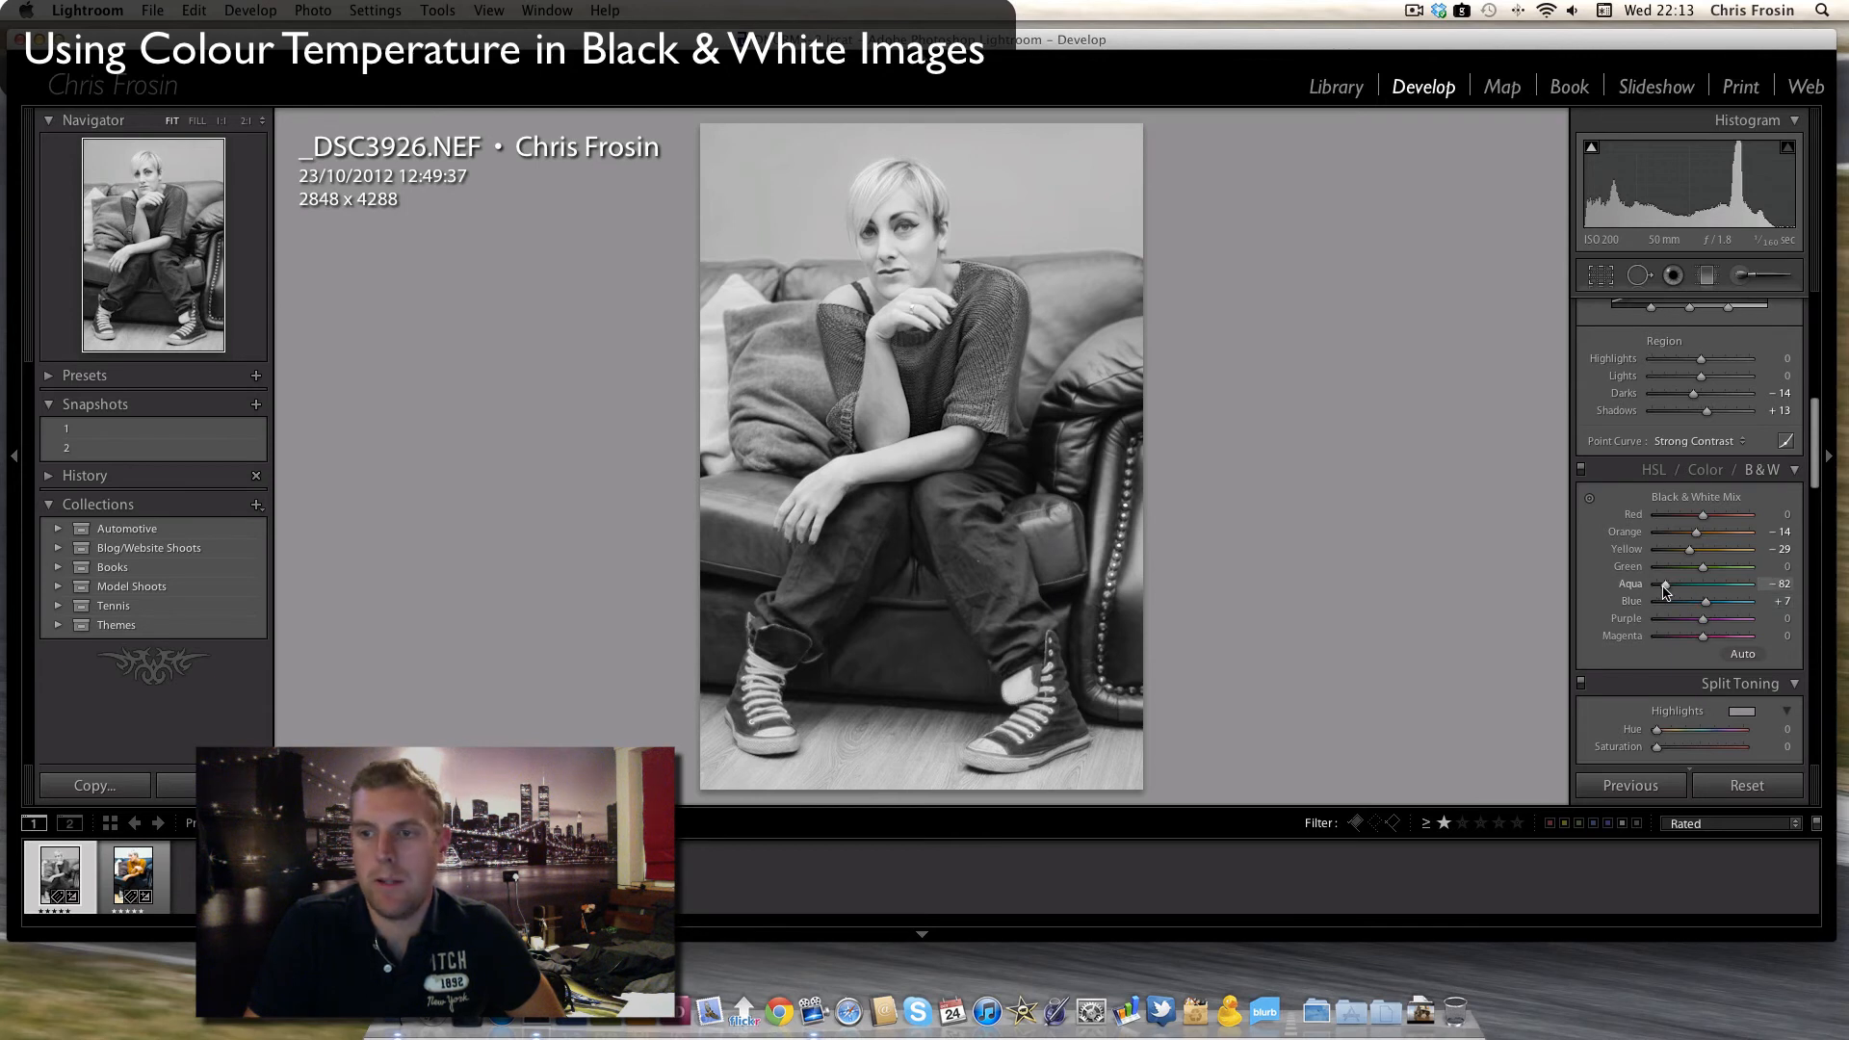
left_click_drag(1667, 594, 1666, 595)
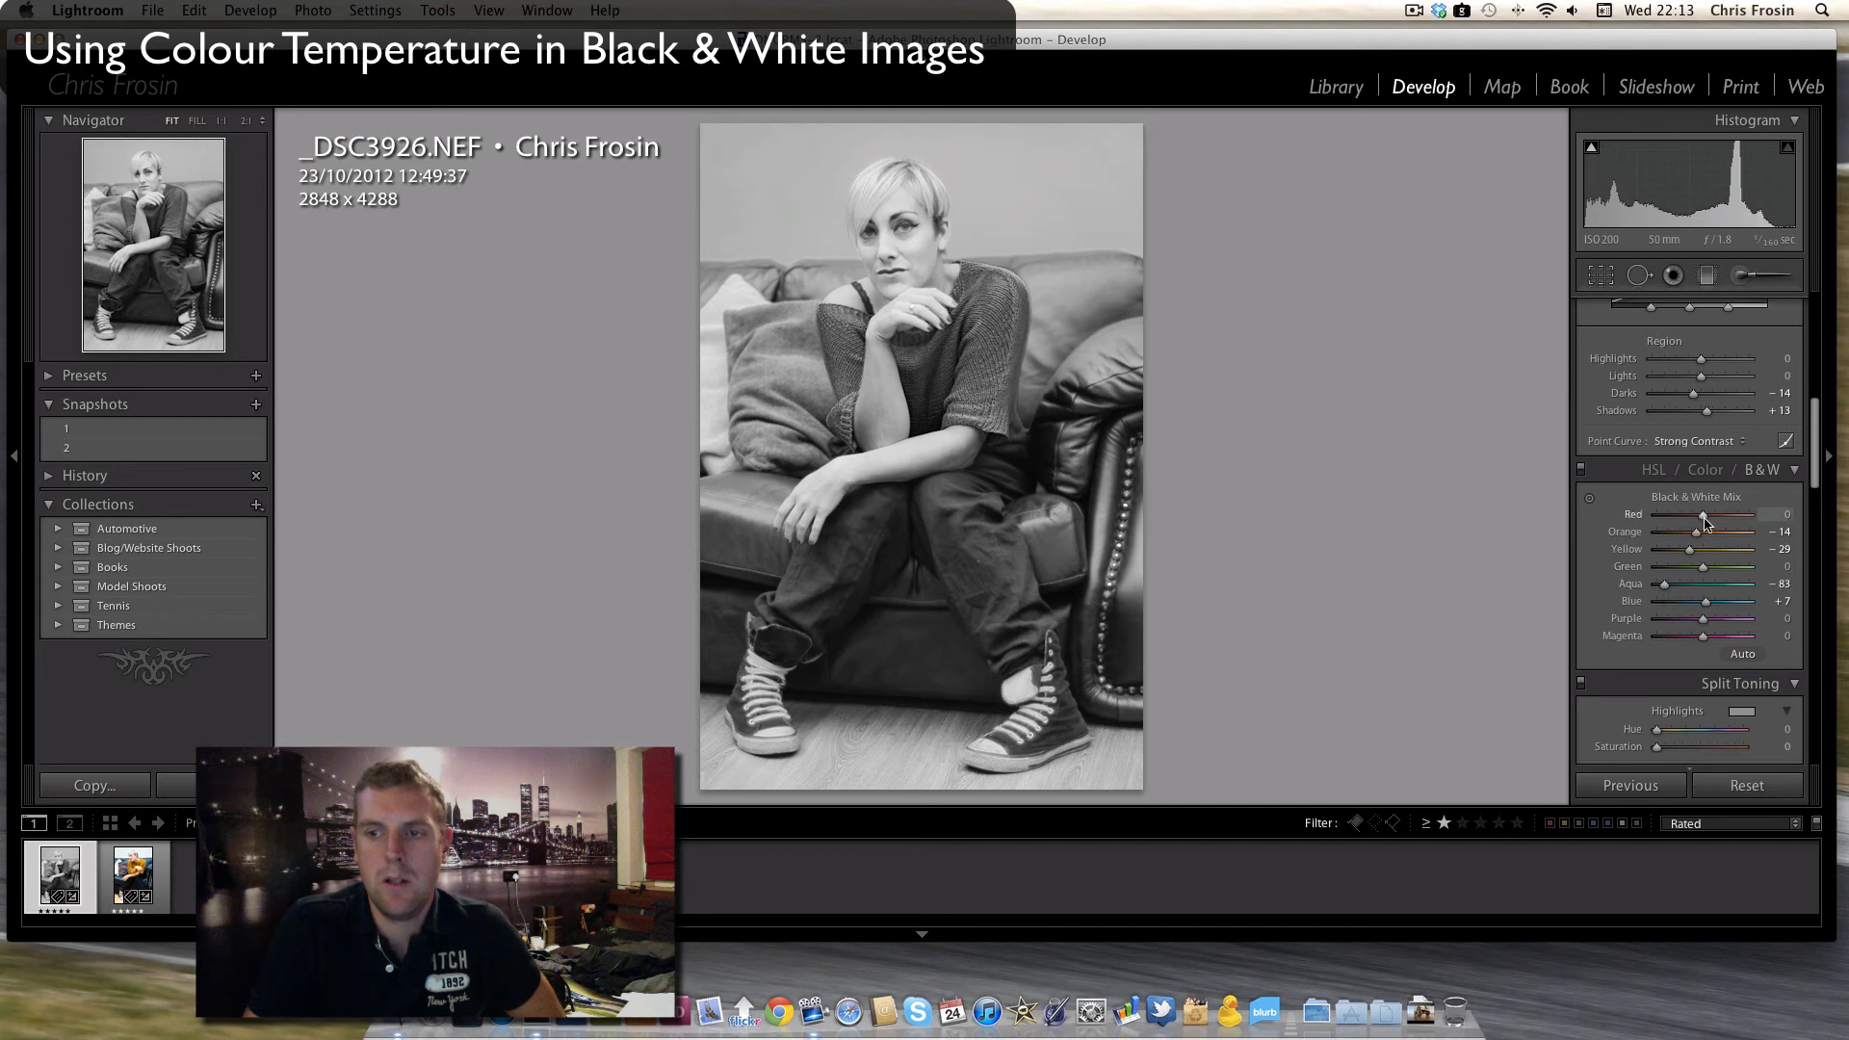
- Try Red at +100 in the Black & White Mix, settle on +4, and set Green to -43 and Purple to -5
mouse_move(1663, 517)
left_mouse_down()
mouse_move(1757, 521)
mouse_move(1671, 518)
left_mouse_up()
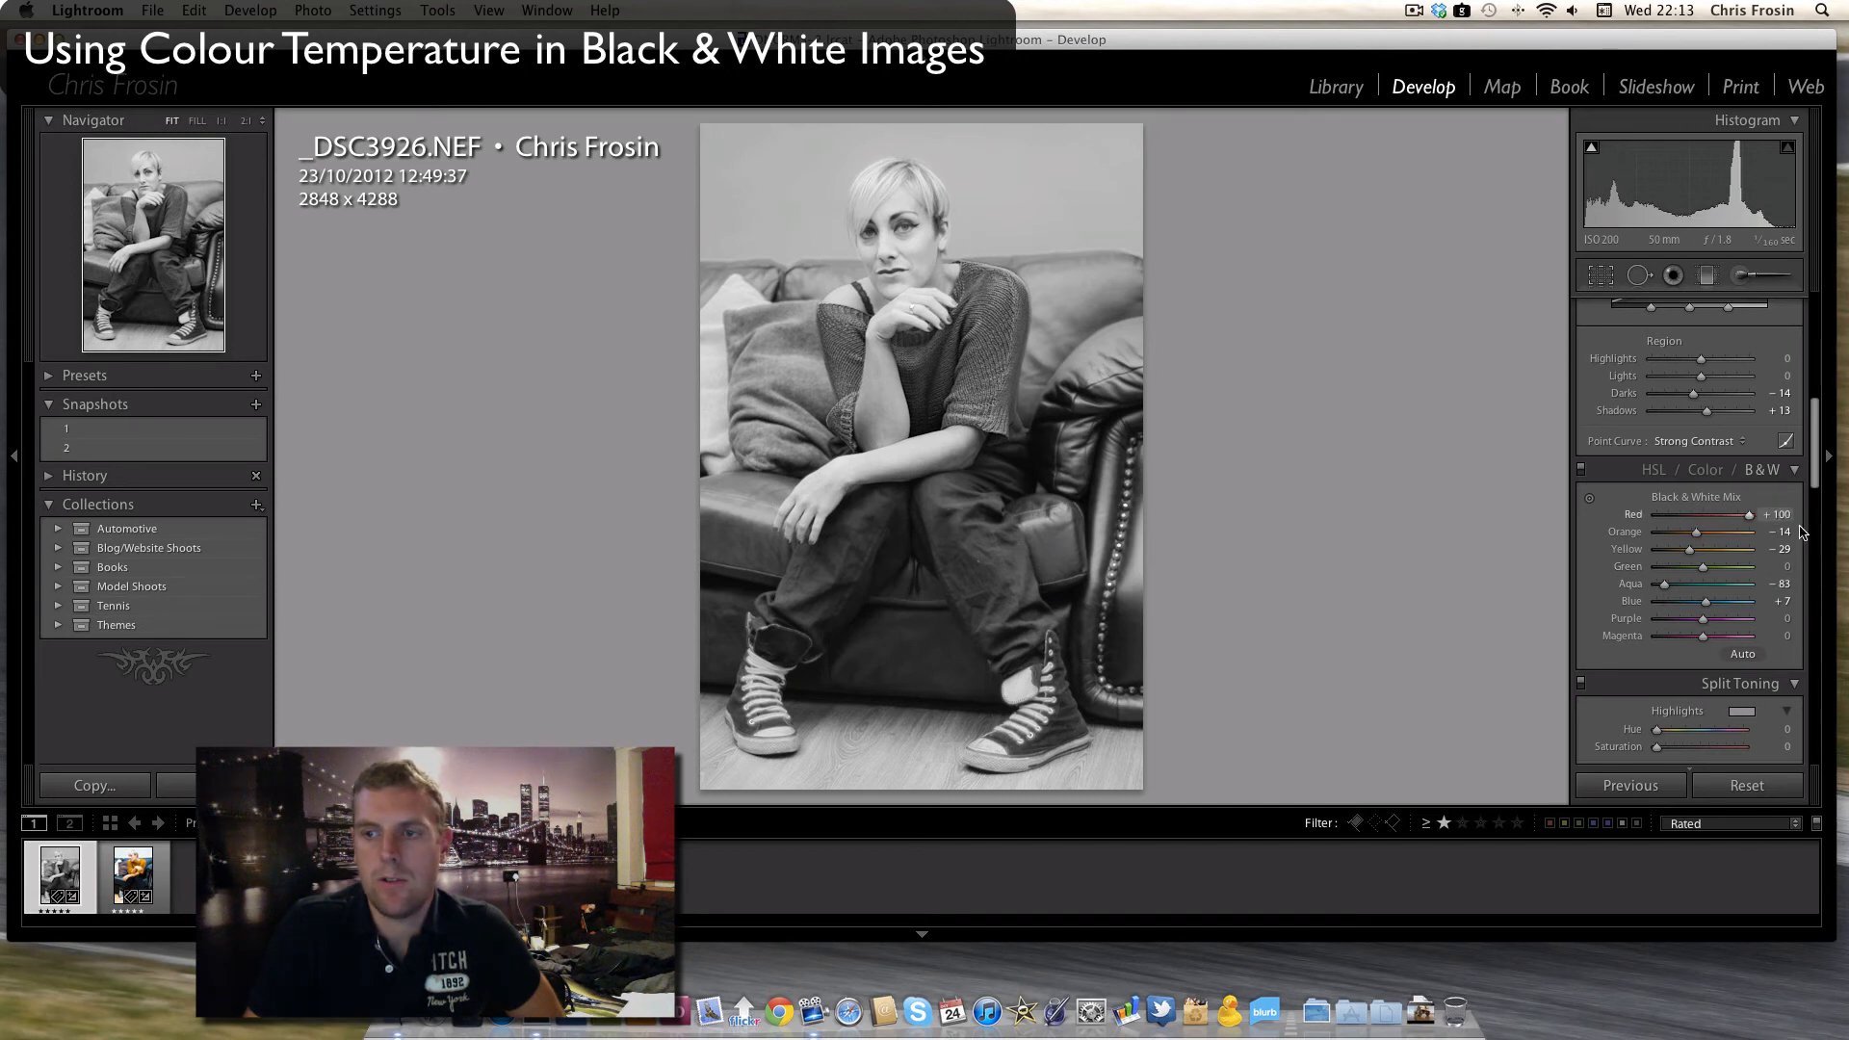
left_click_drag(1802, 532, 1685, 572)
double_click(1704, 570)
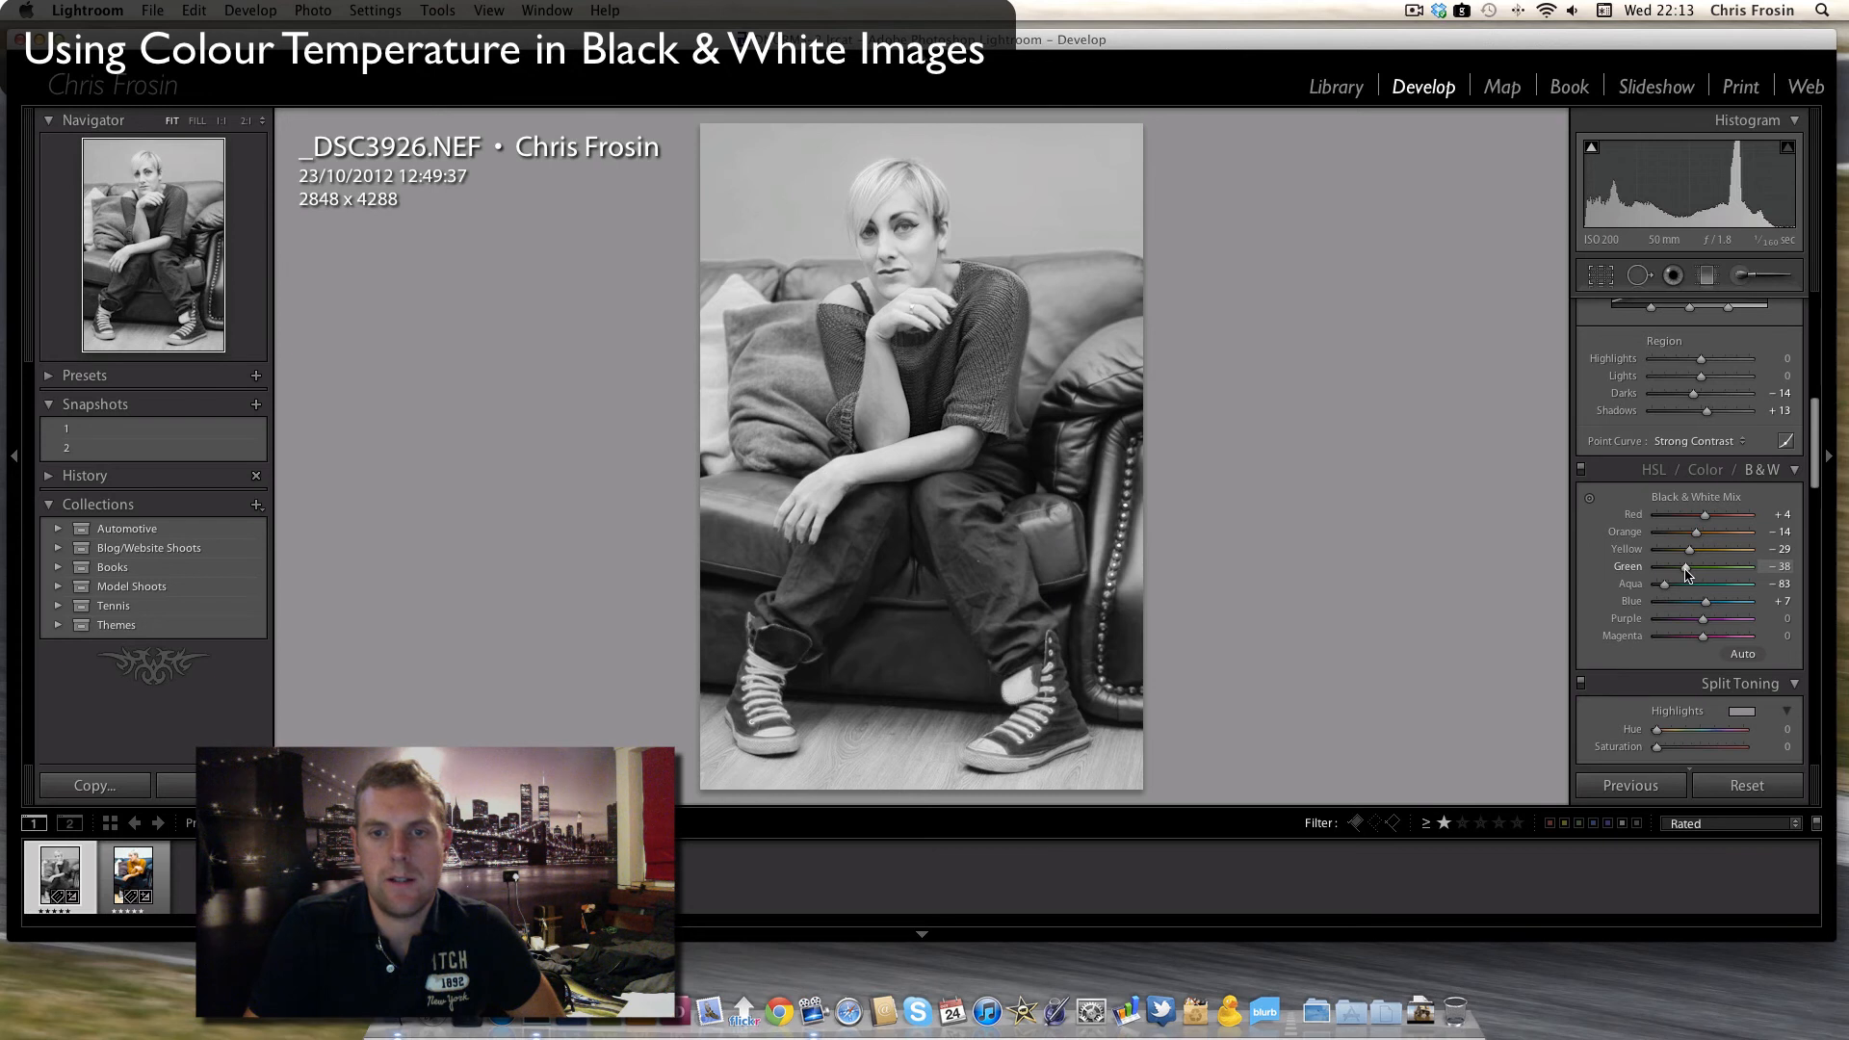
left_click_drag(1686, 573, 1703, 621)
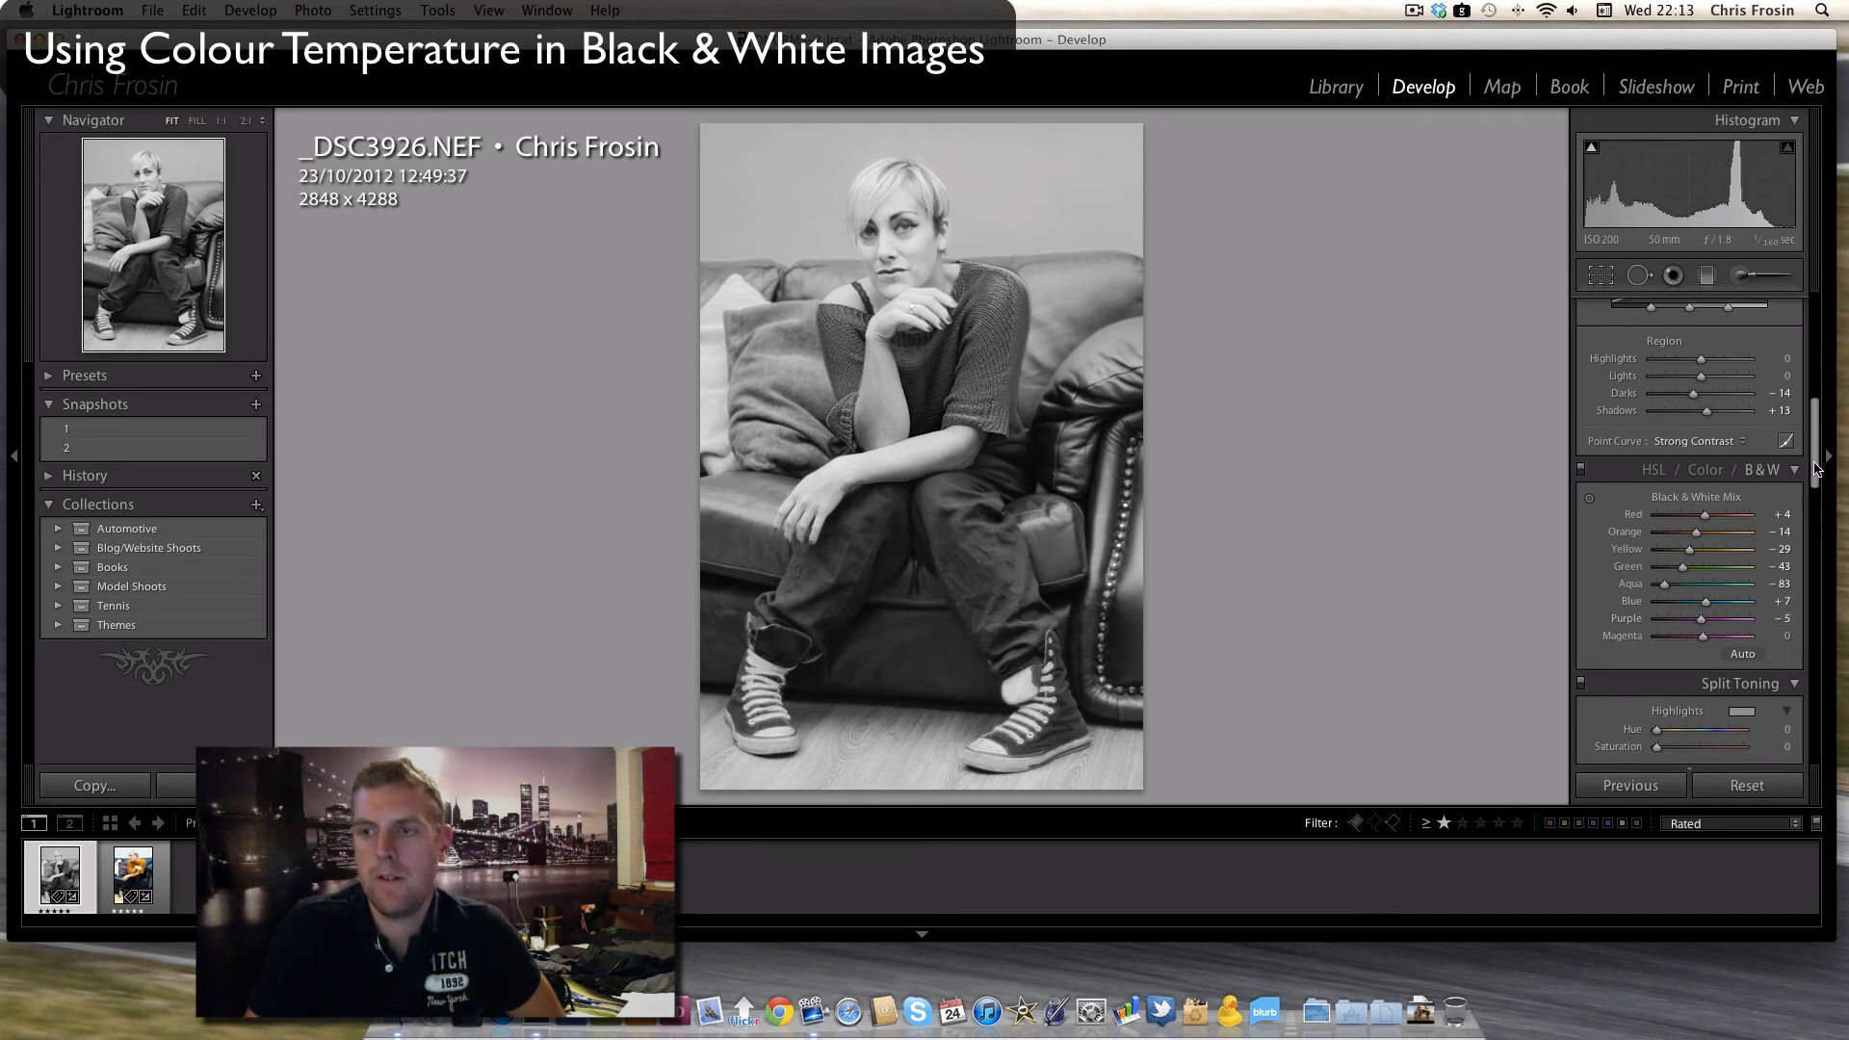
scroll(1690, 529, "up", 10)
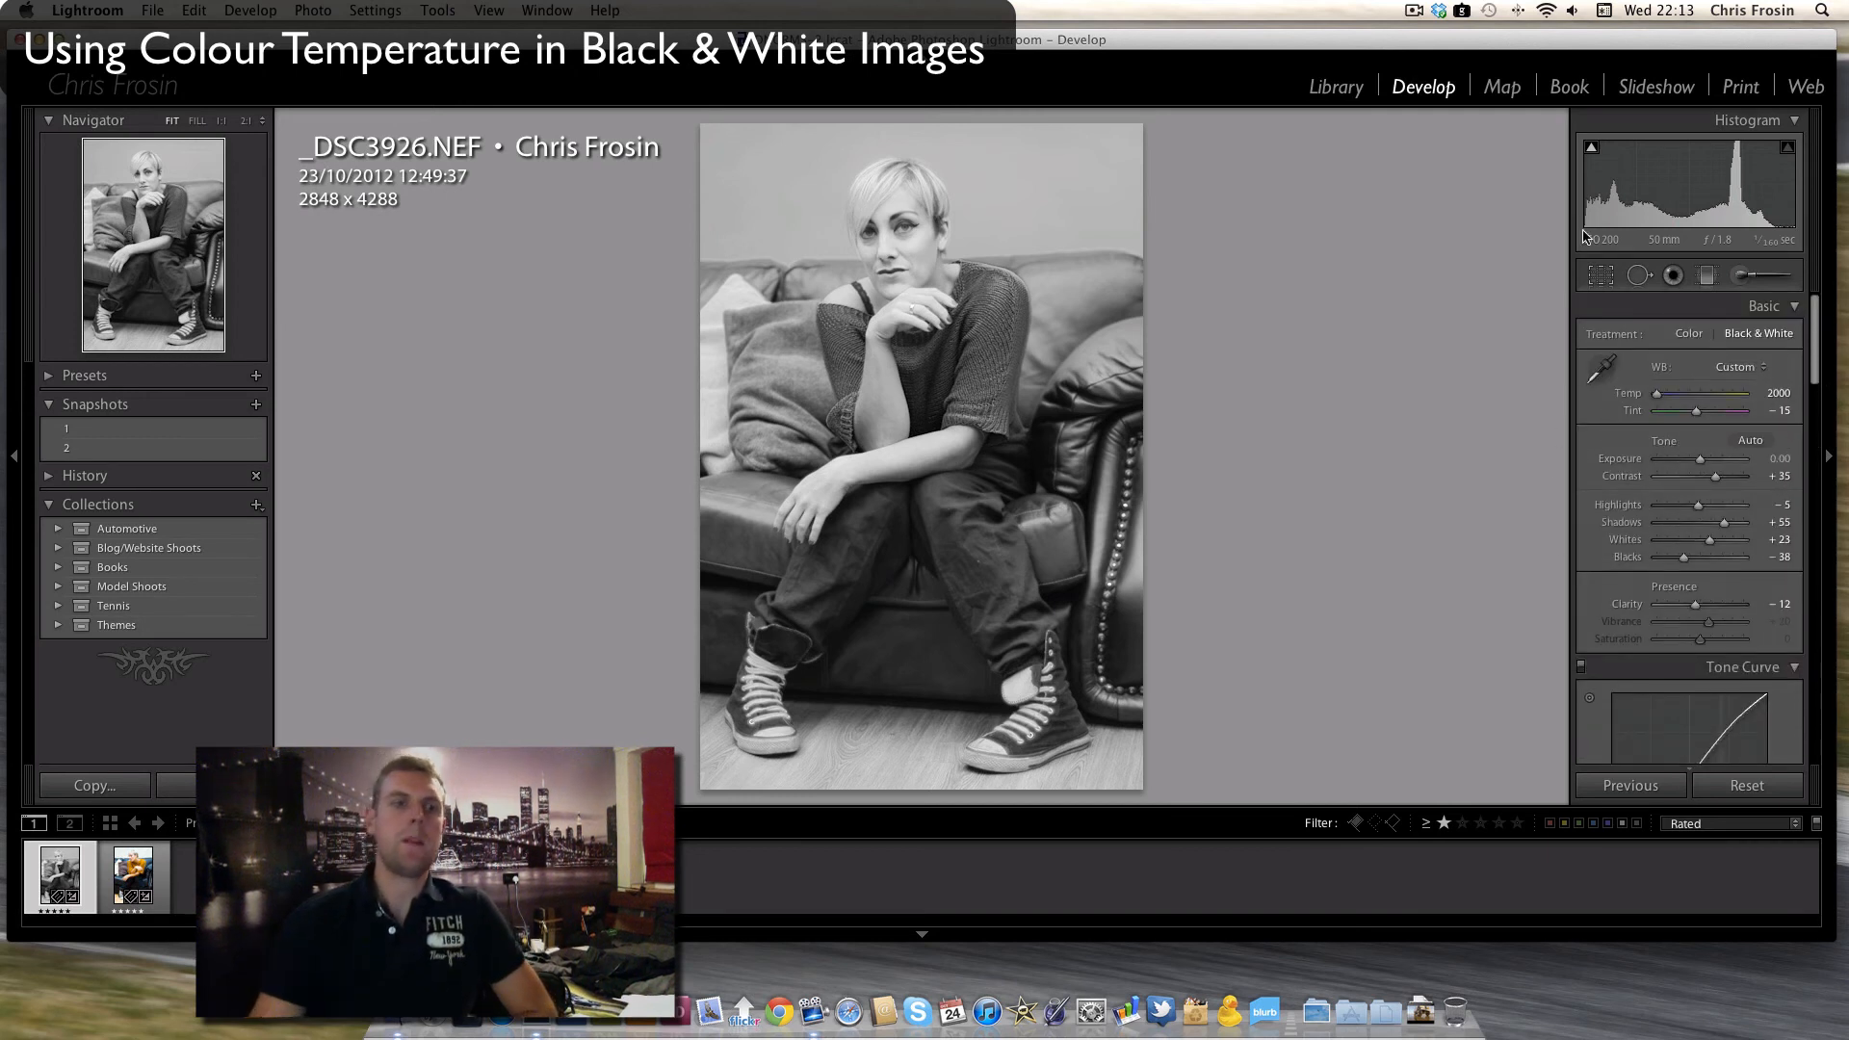